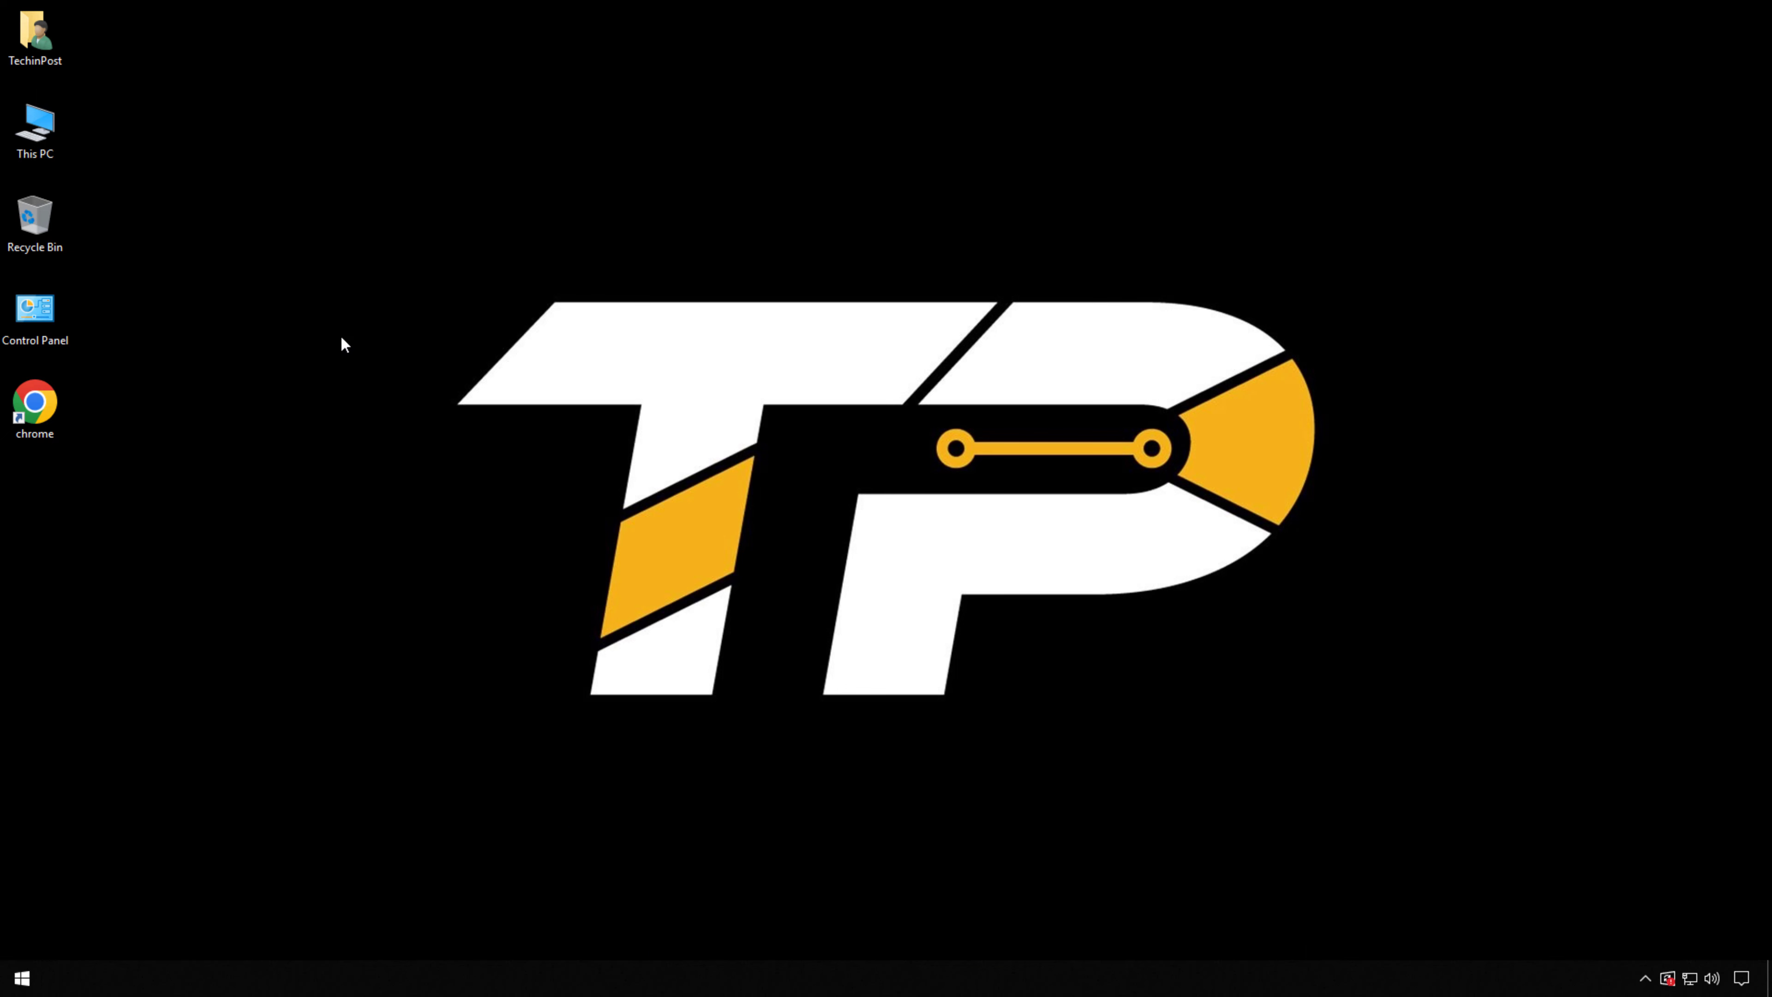
Launch Google Chrome and search the web for 'google docs'.
double_click(41, 402)
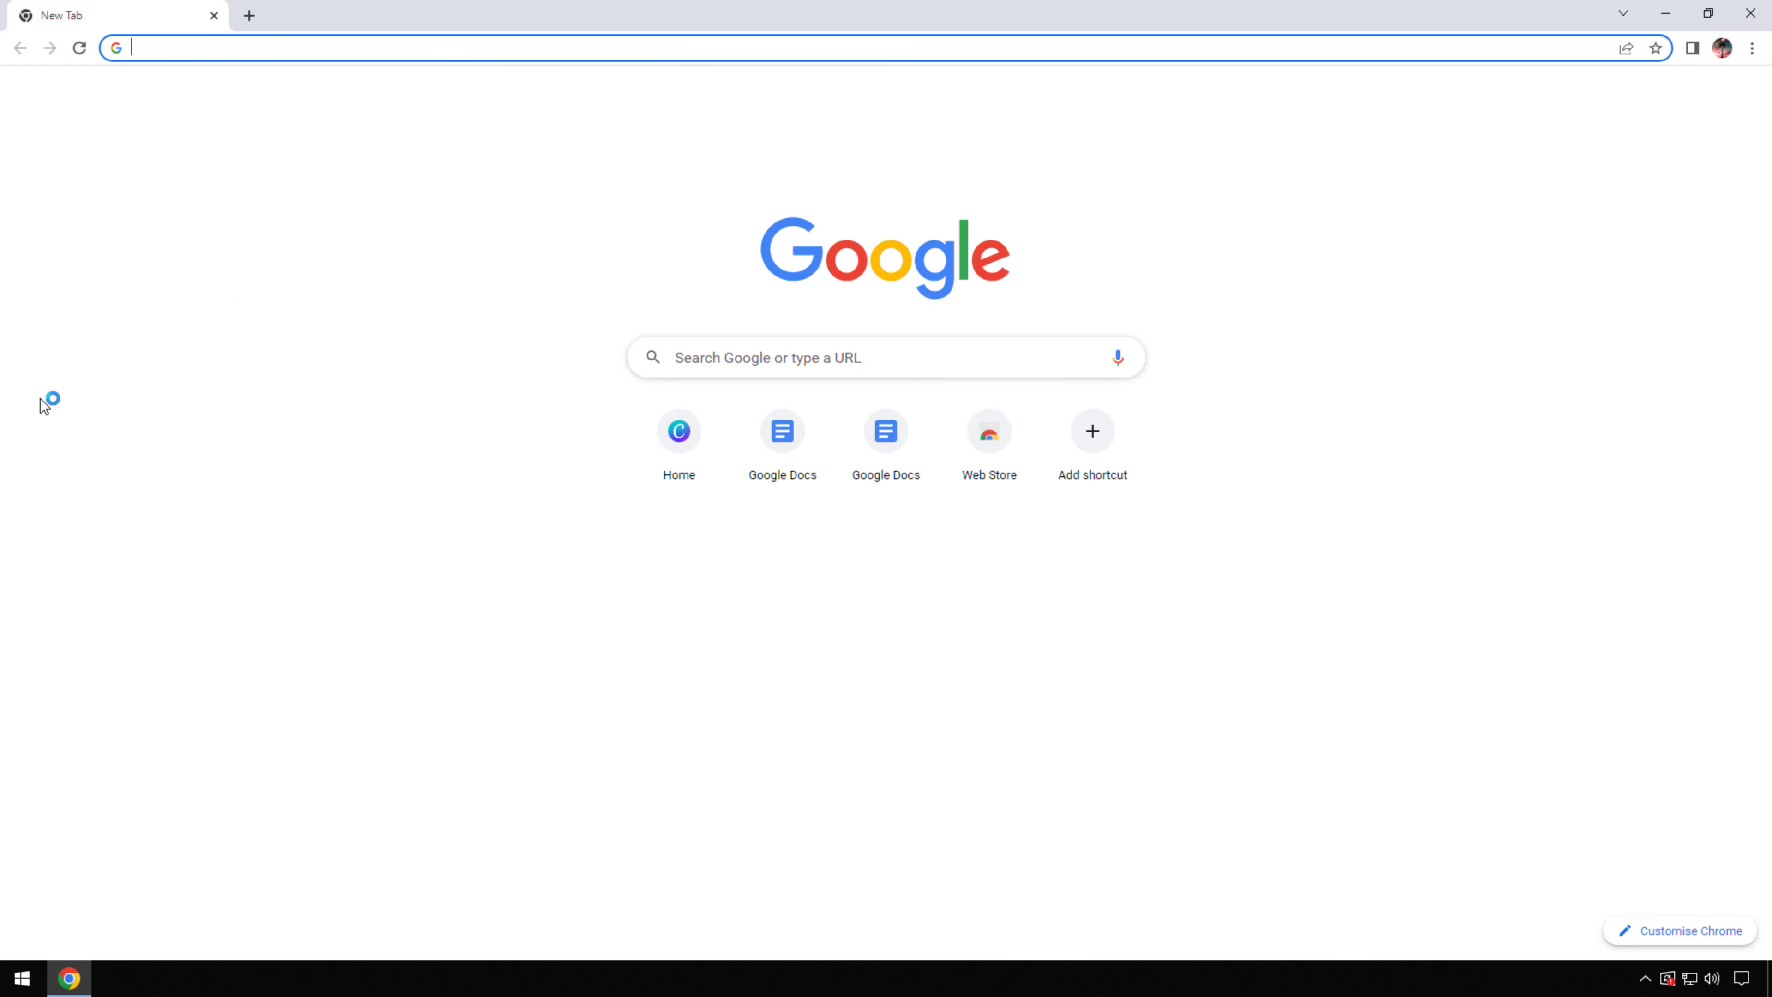
text(google docs)
key(Return)
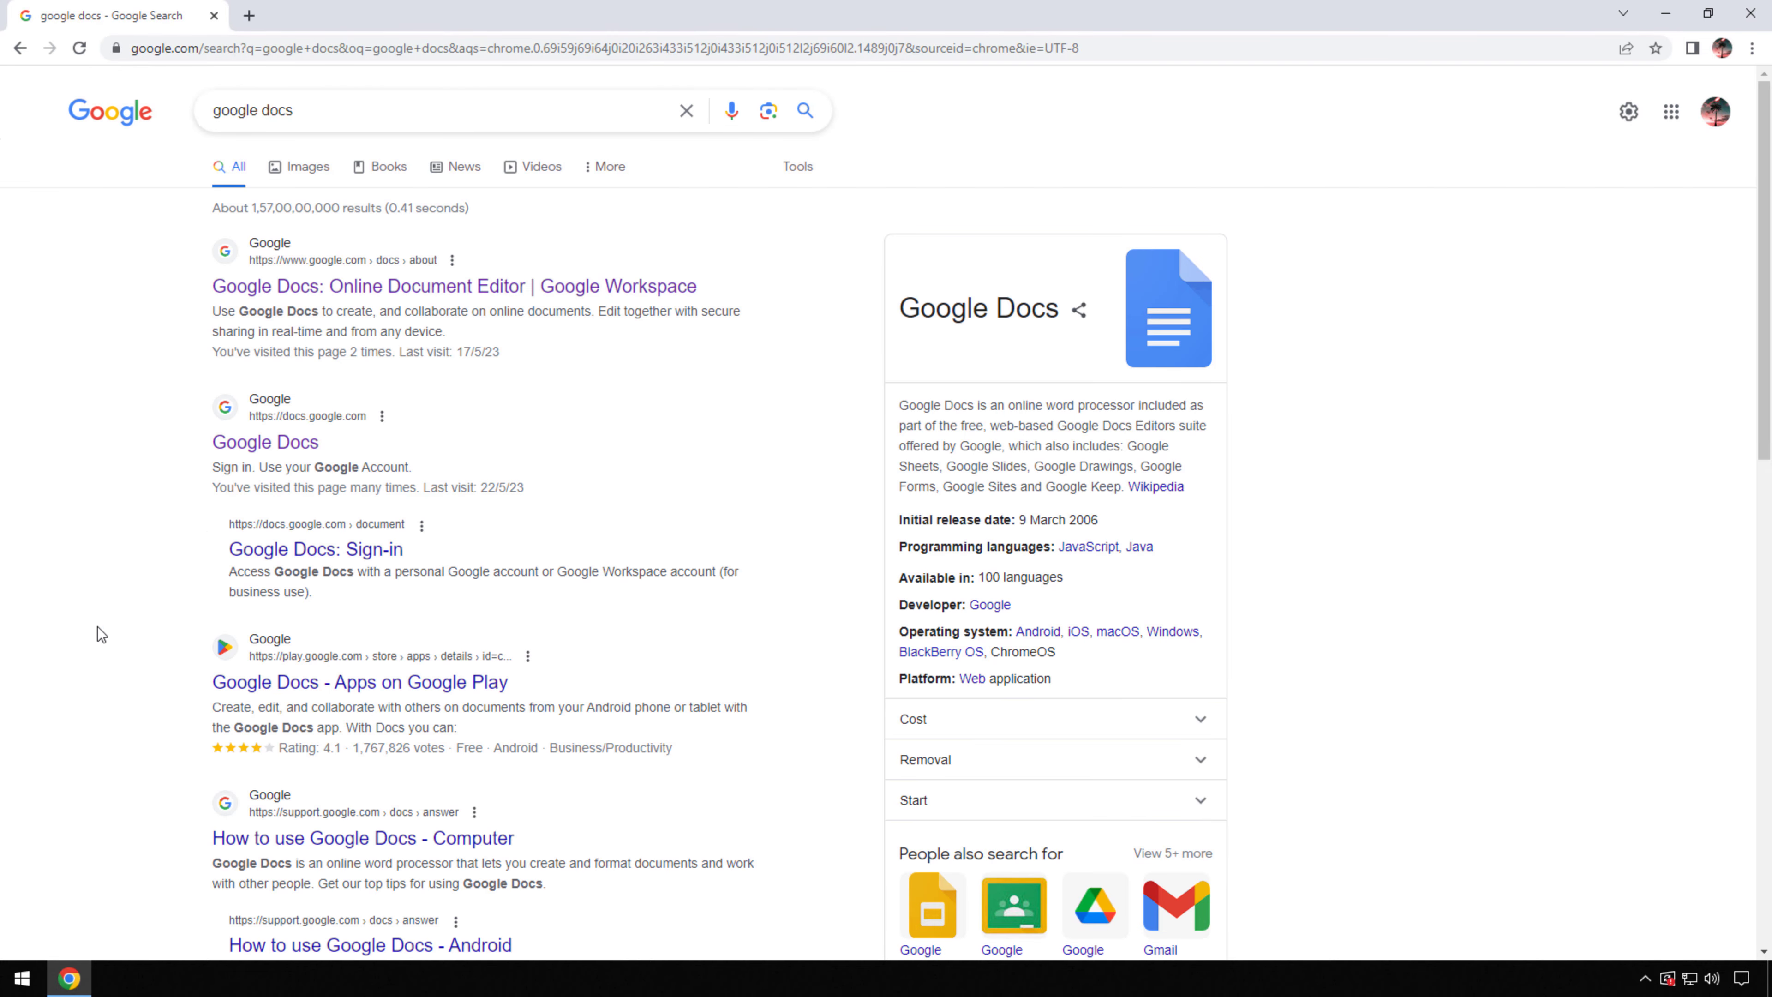
Open Google Docs and open the Untitled TechinPost document, placing the cursor on its last line.
click(277, 411)
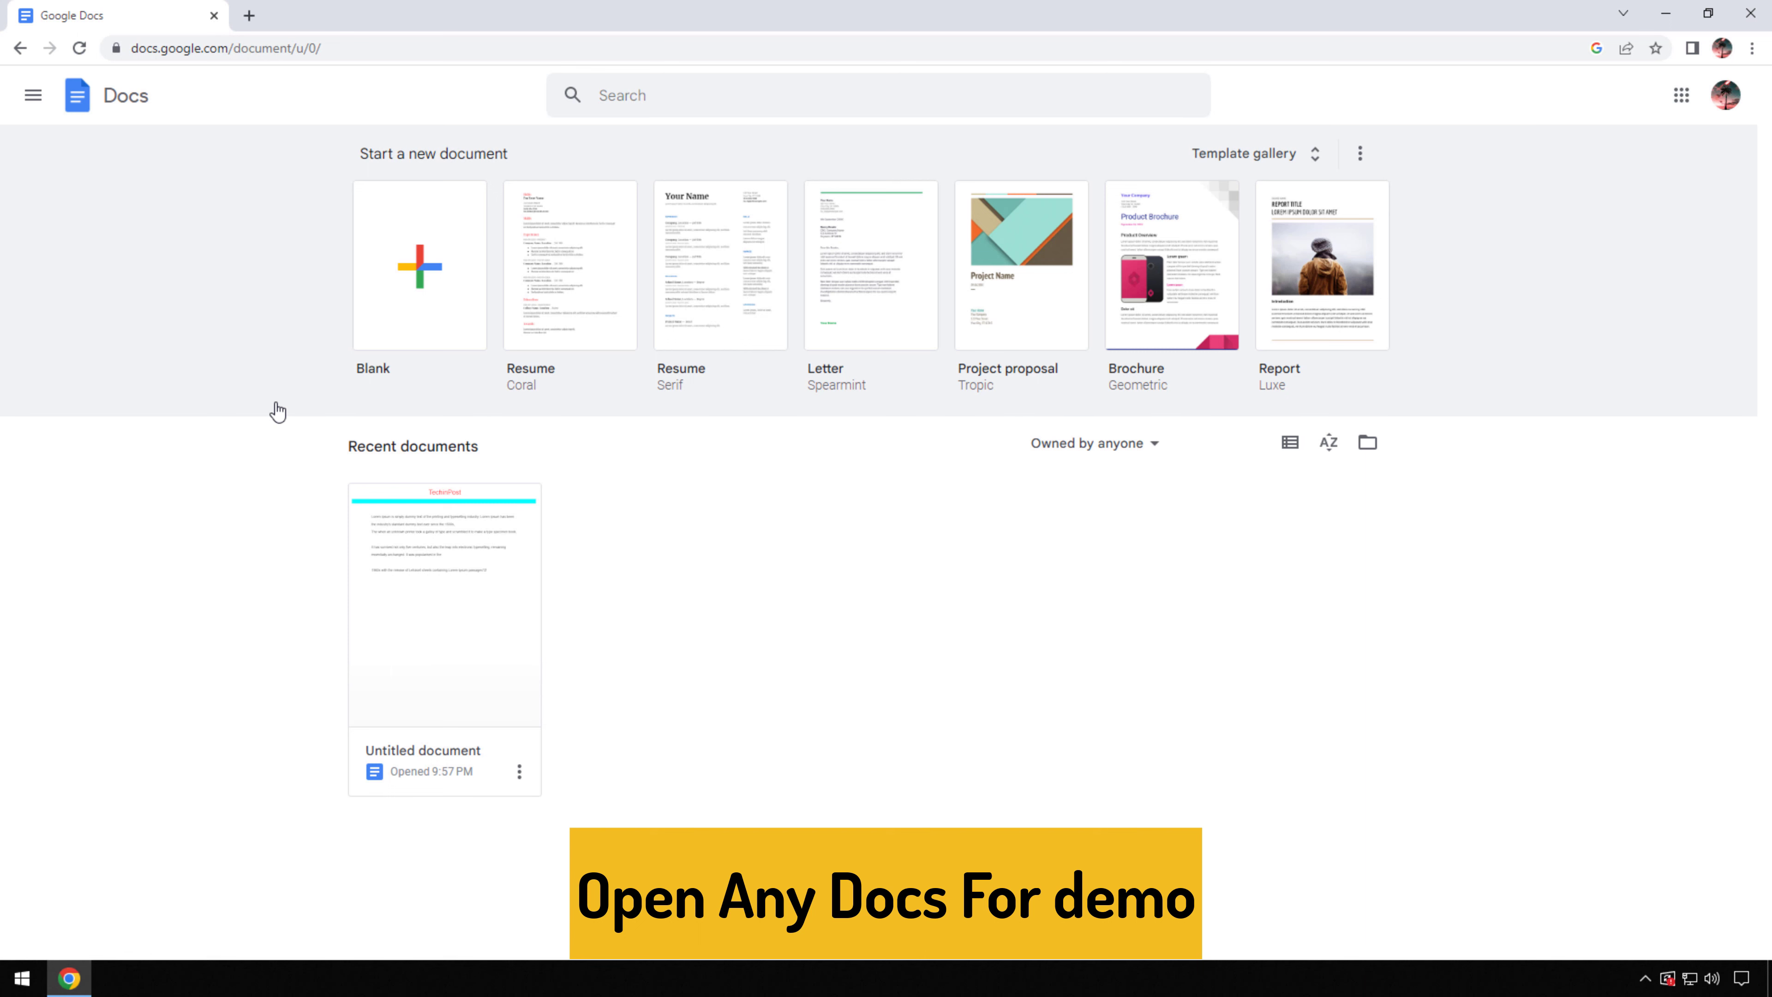
click(420, 563)
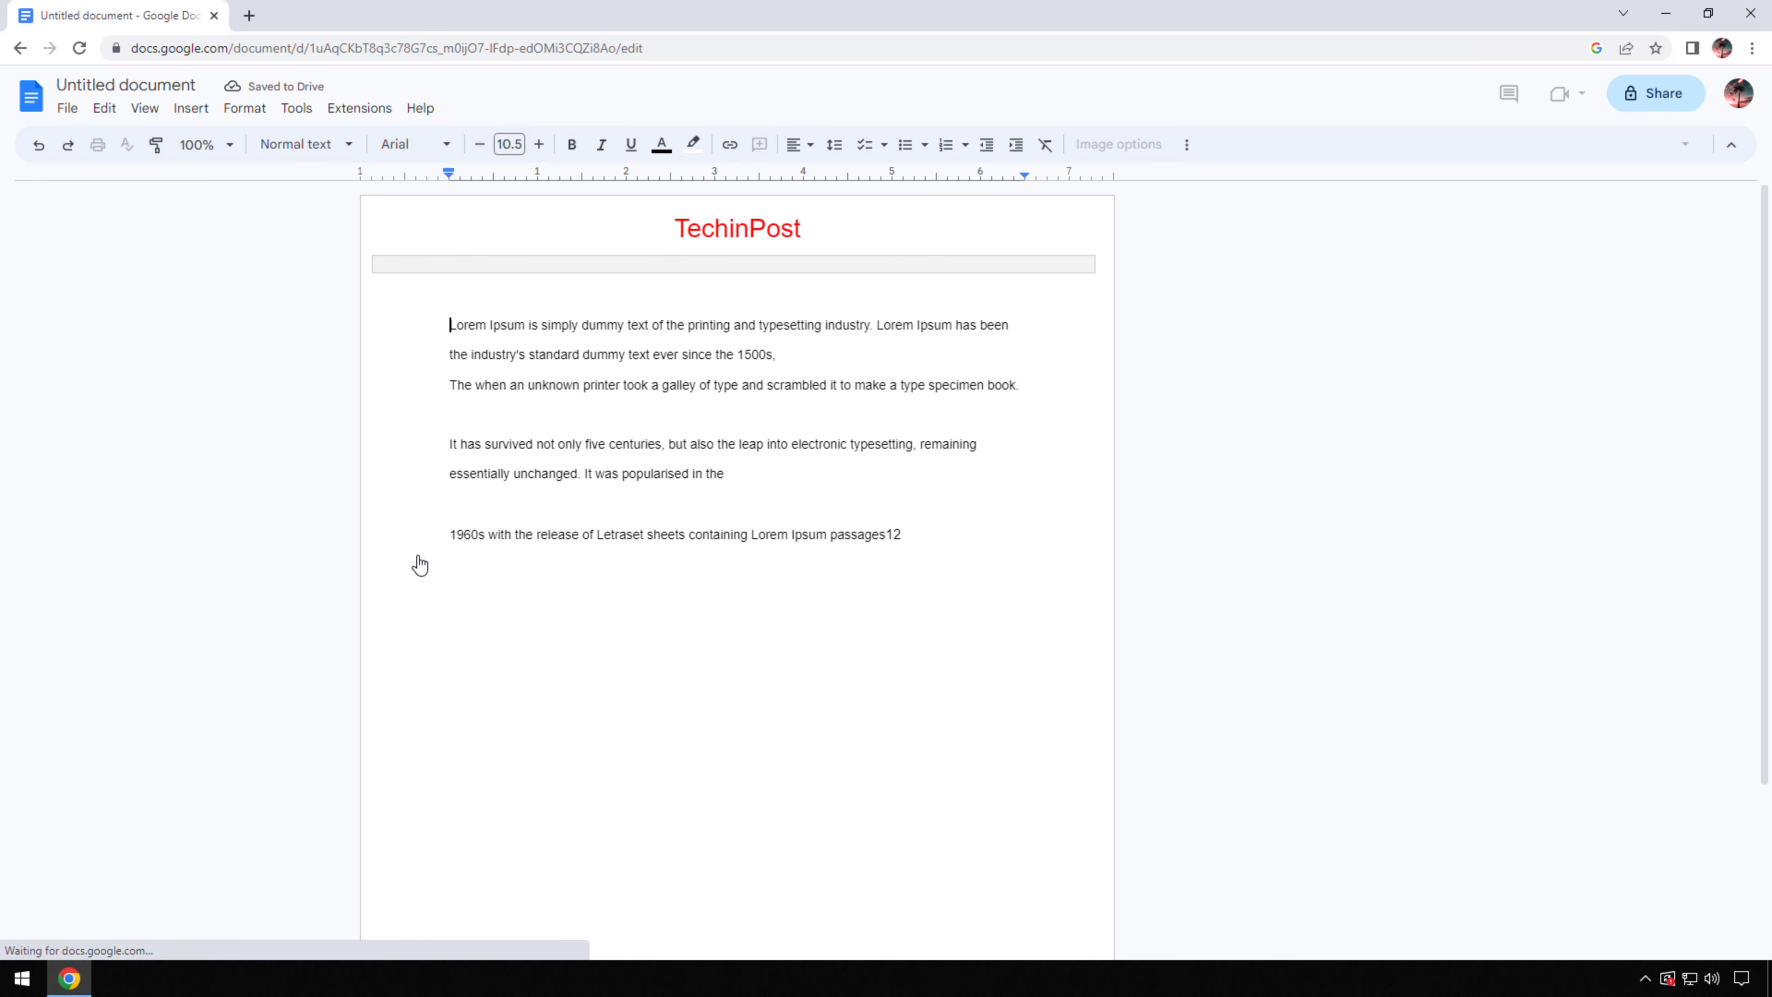
click(522, 586)
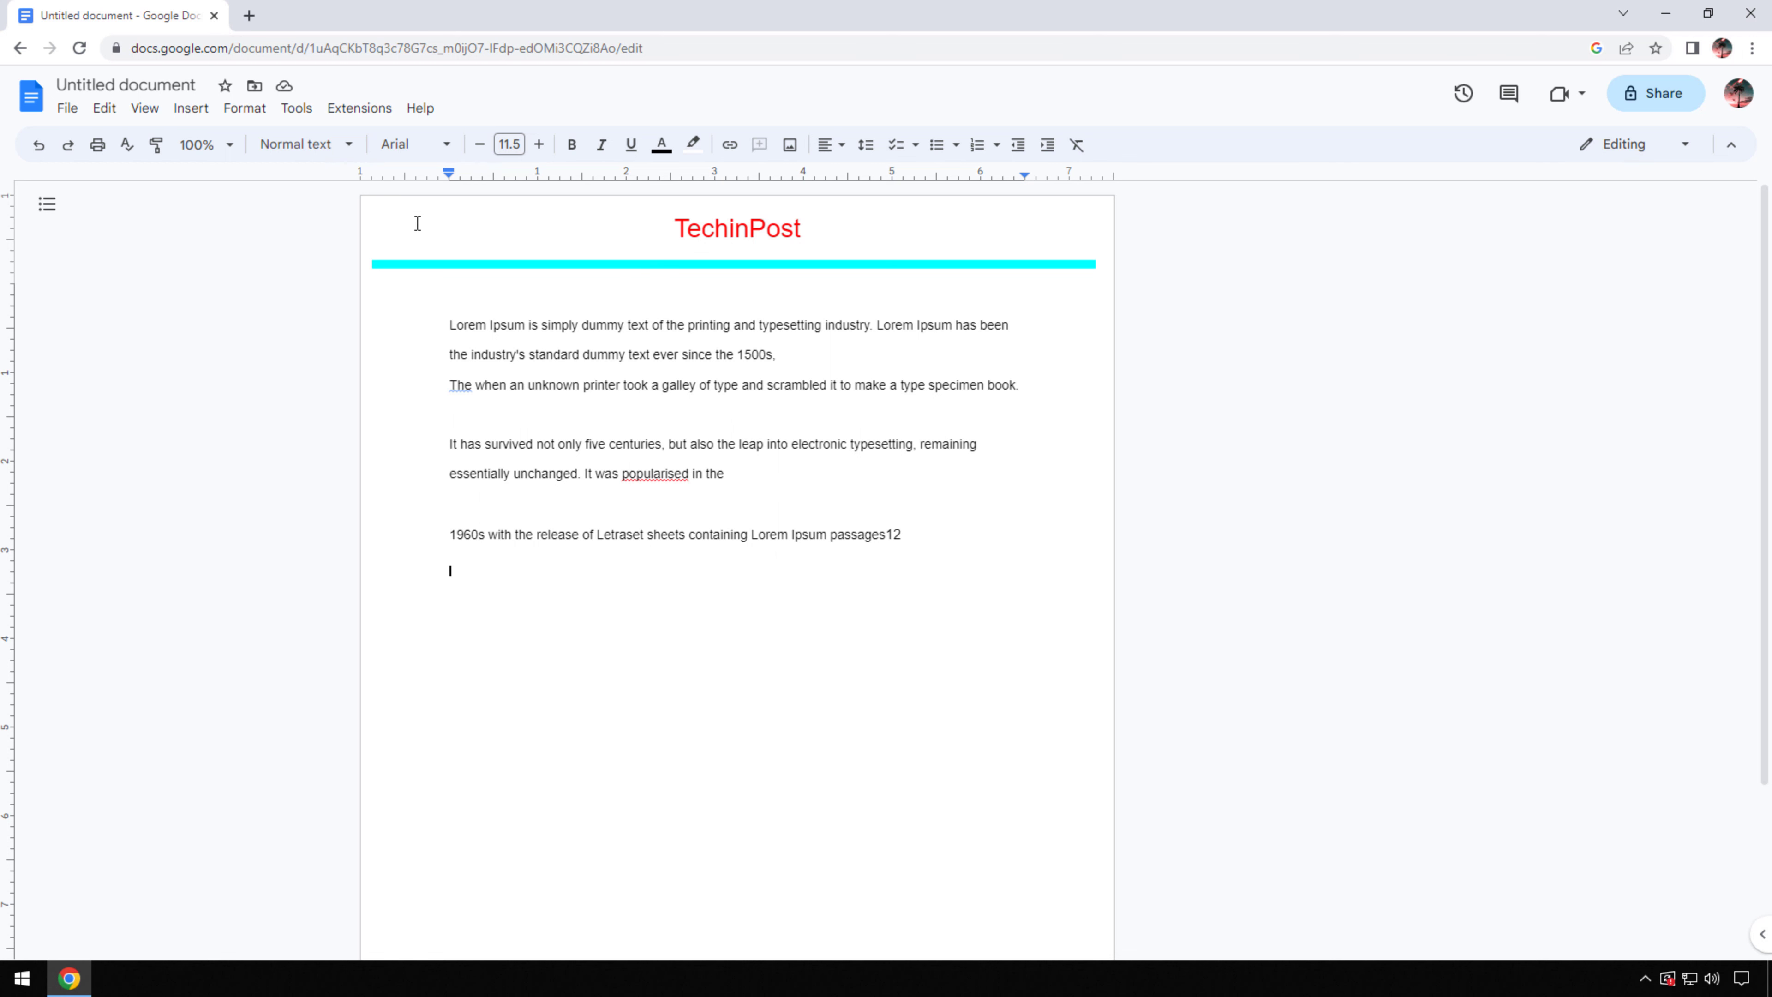
Insert a new blank drawing and select the Rectangle shape tool.
click(230, 117)
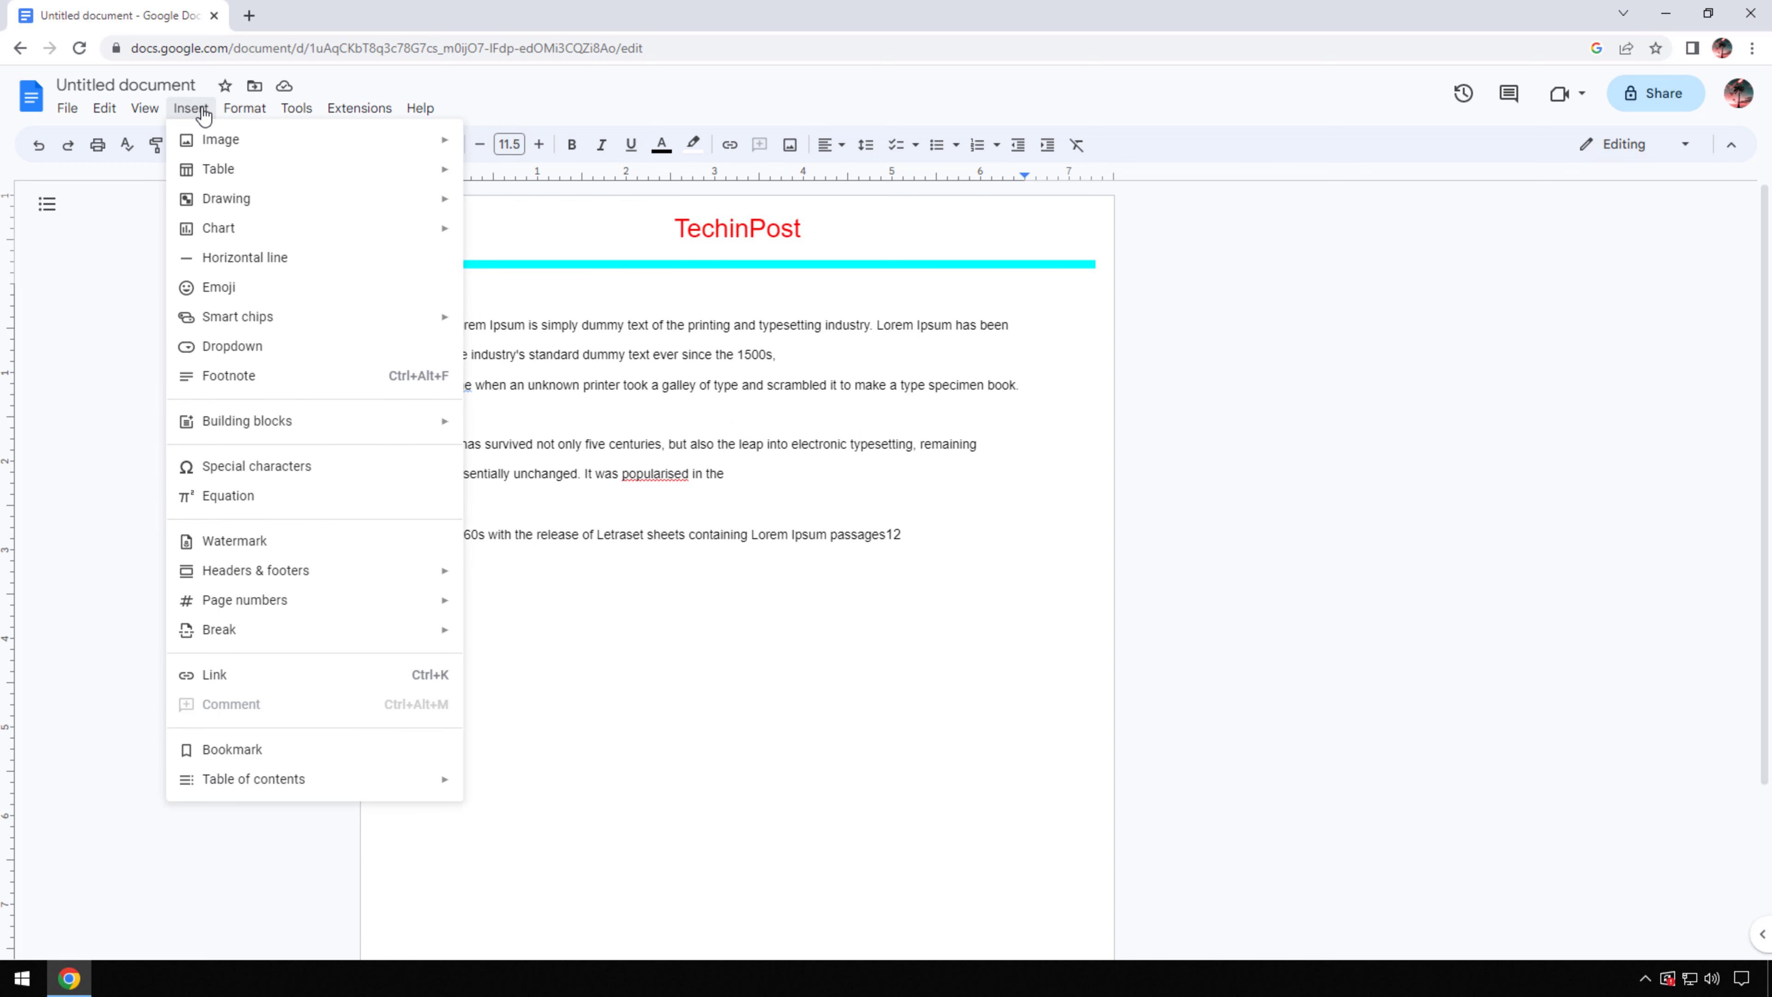
mouse_move(225, 198)
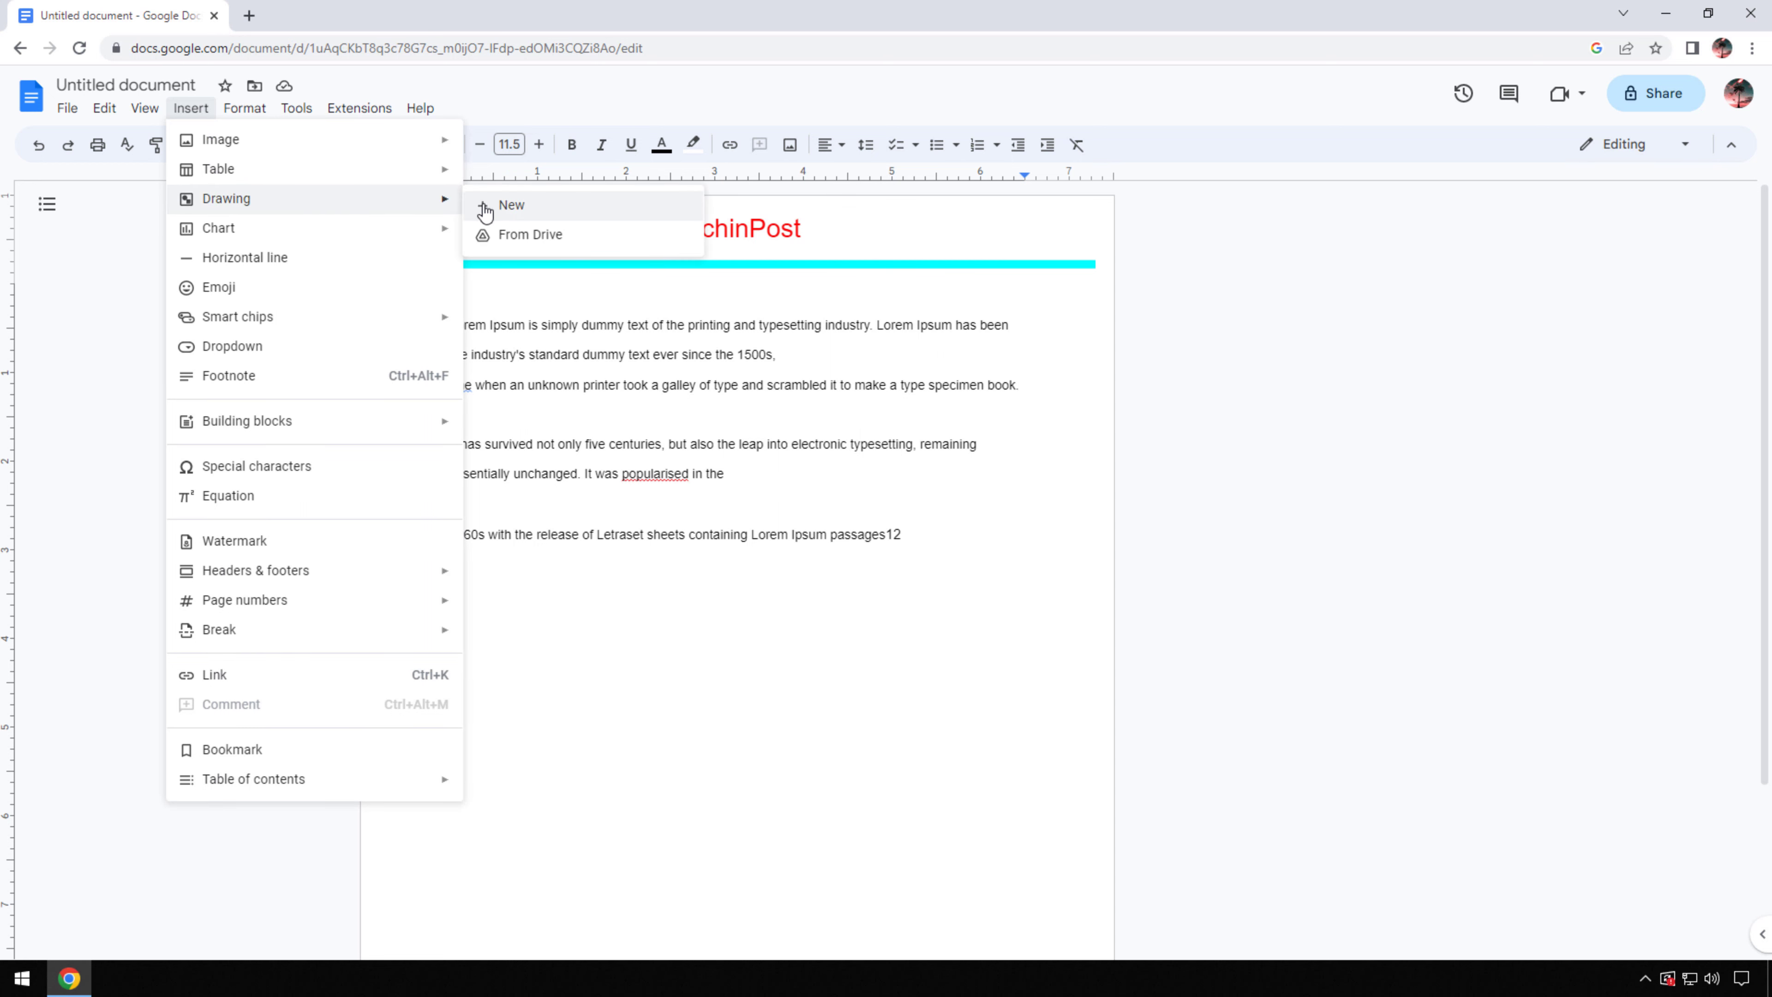
click(495, 209)
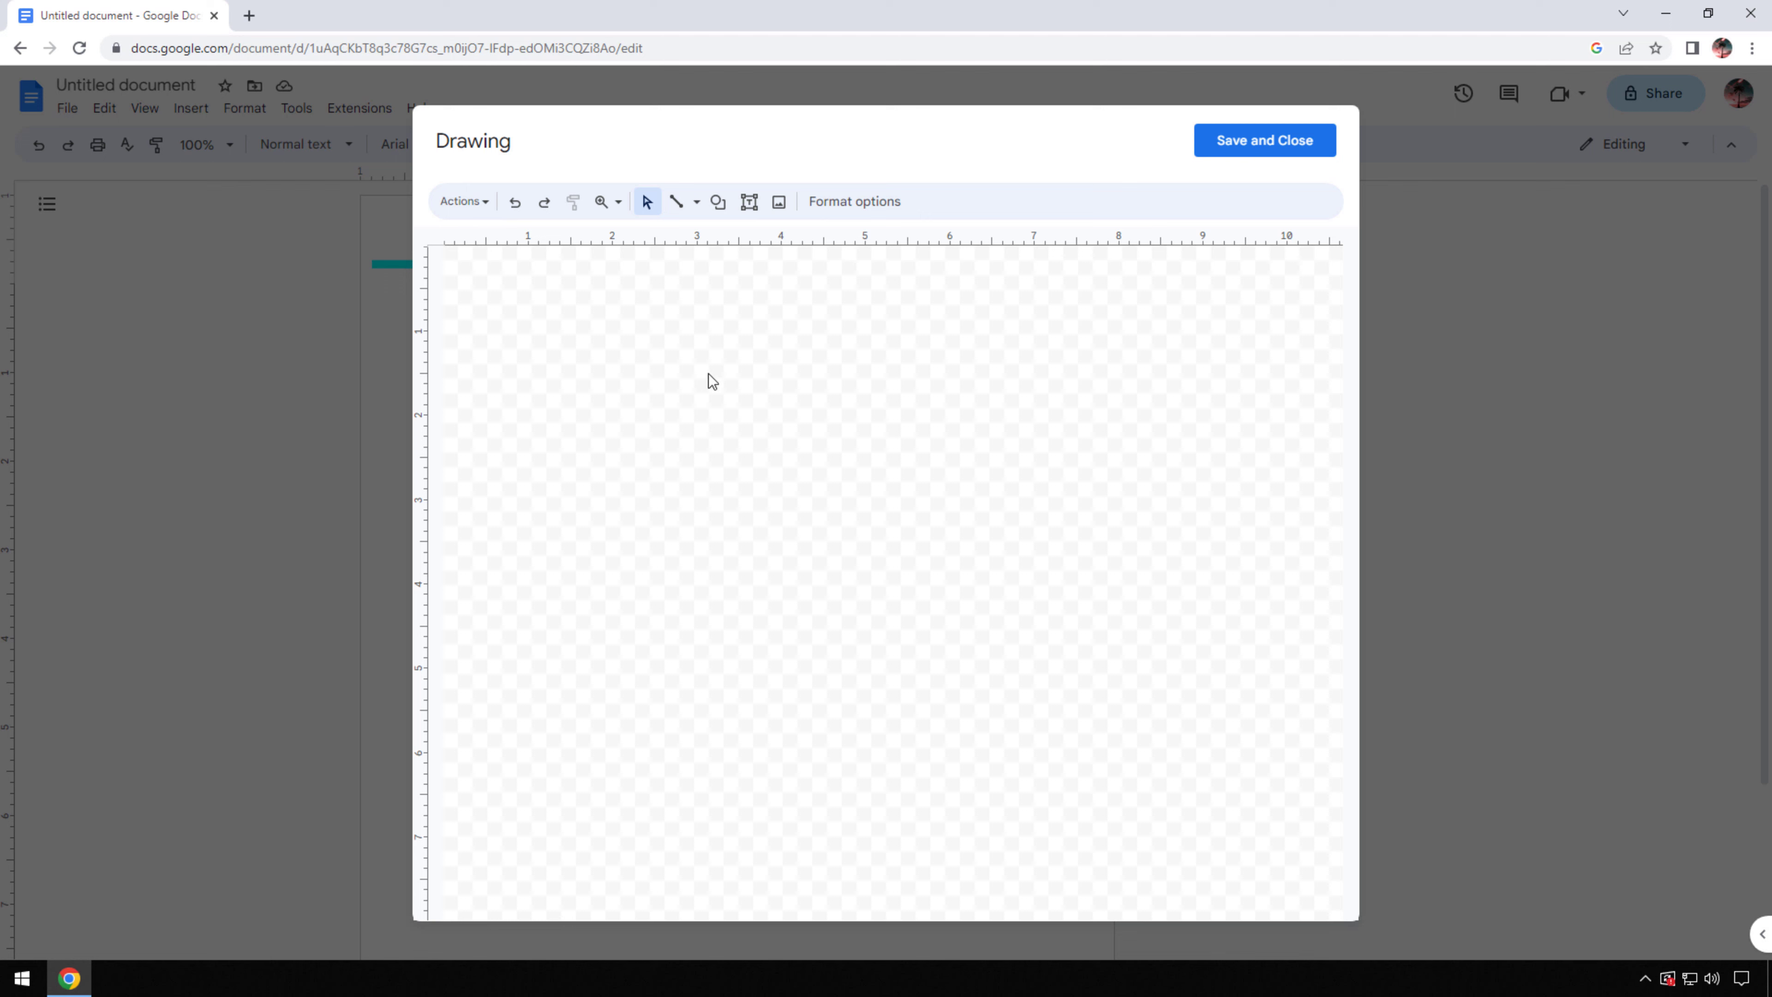
click(719, 202)
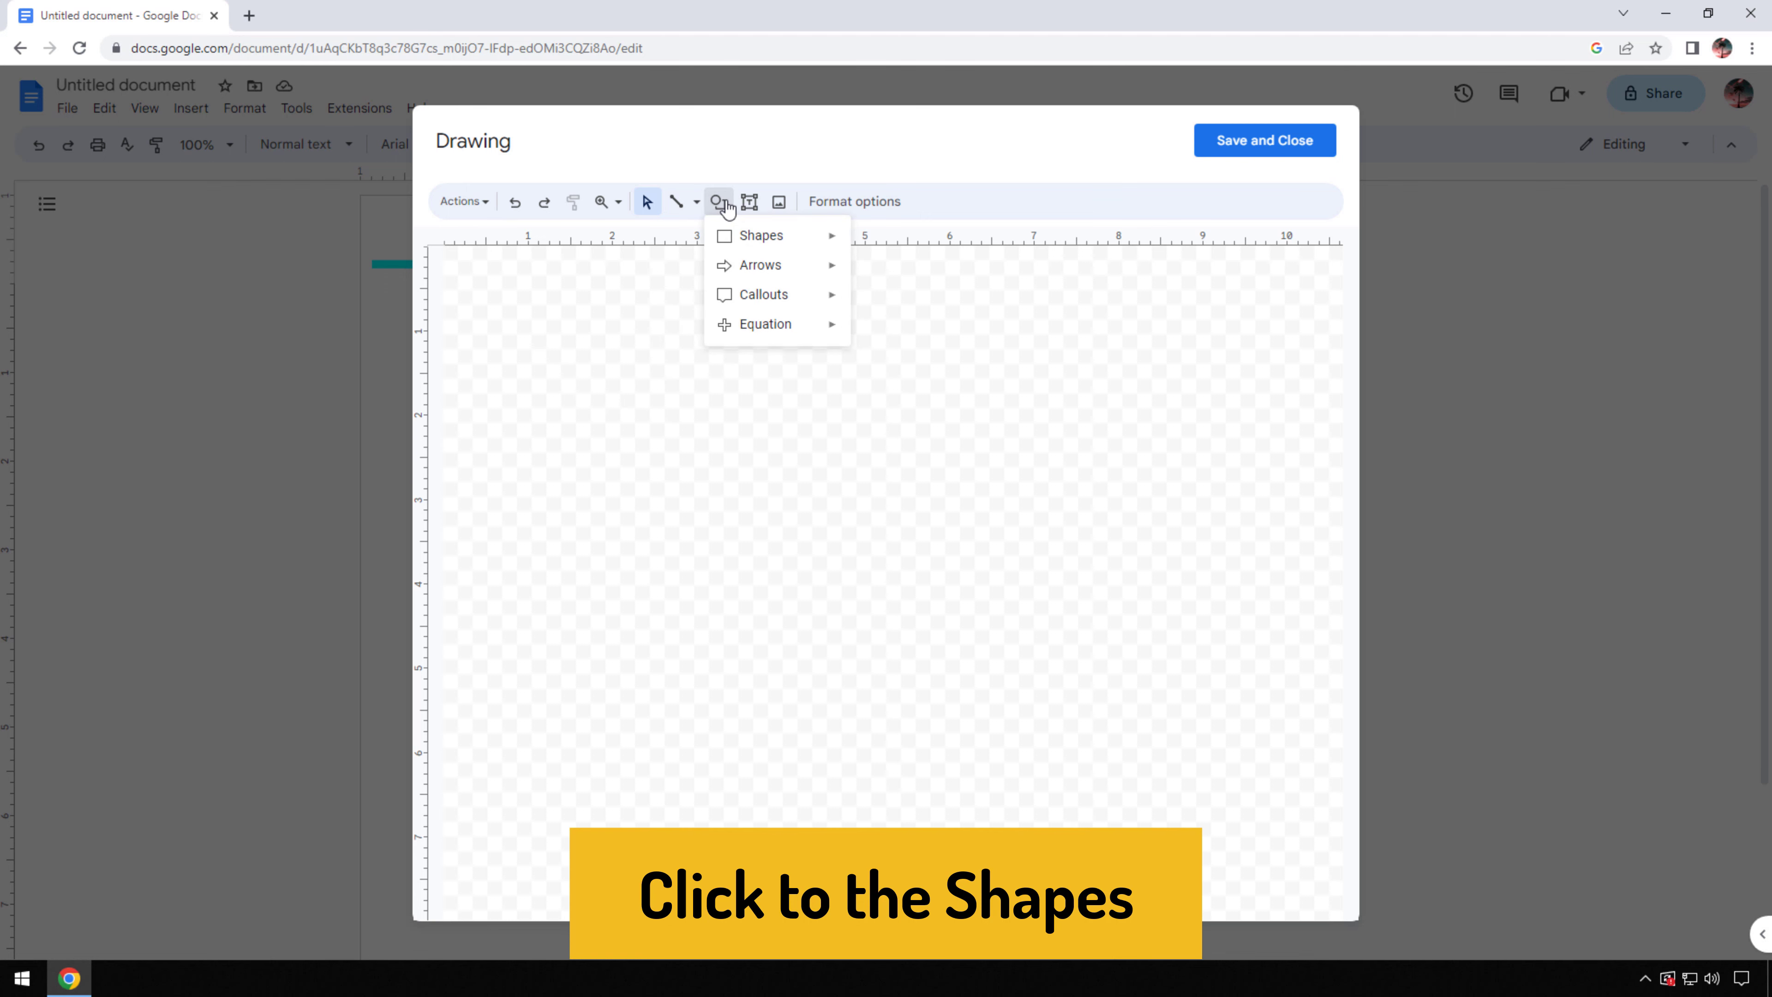
click(727, 207)
click(727, 206)
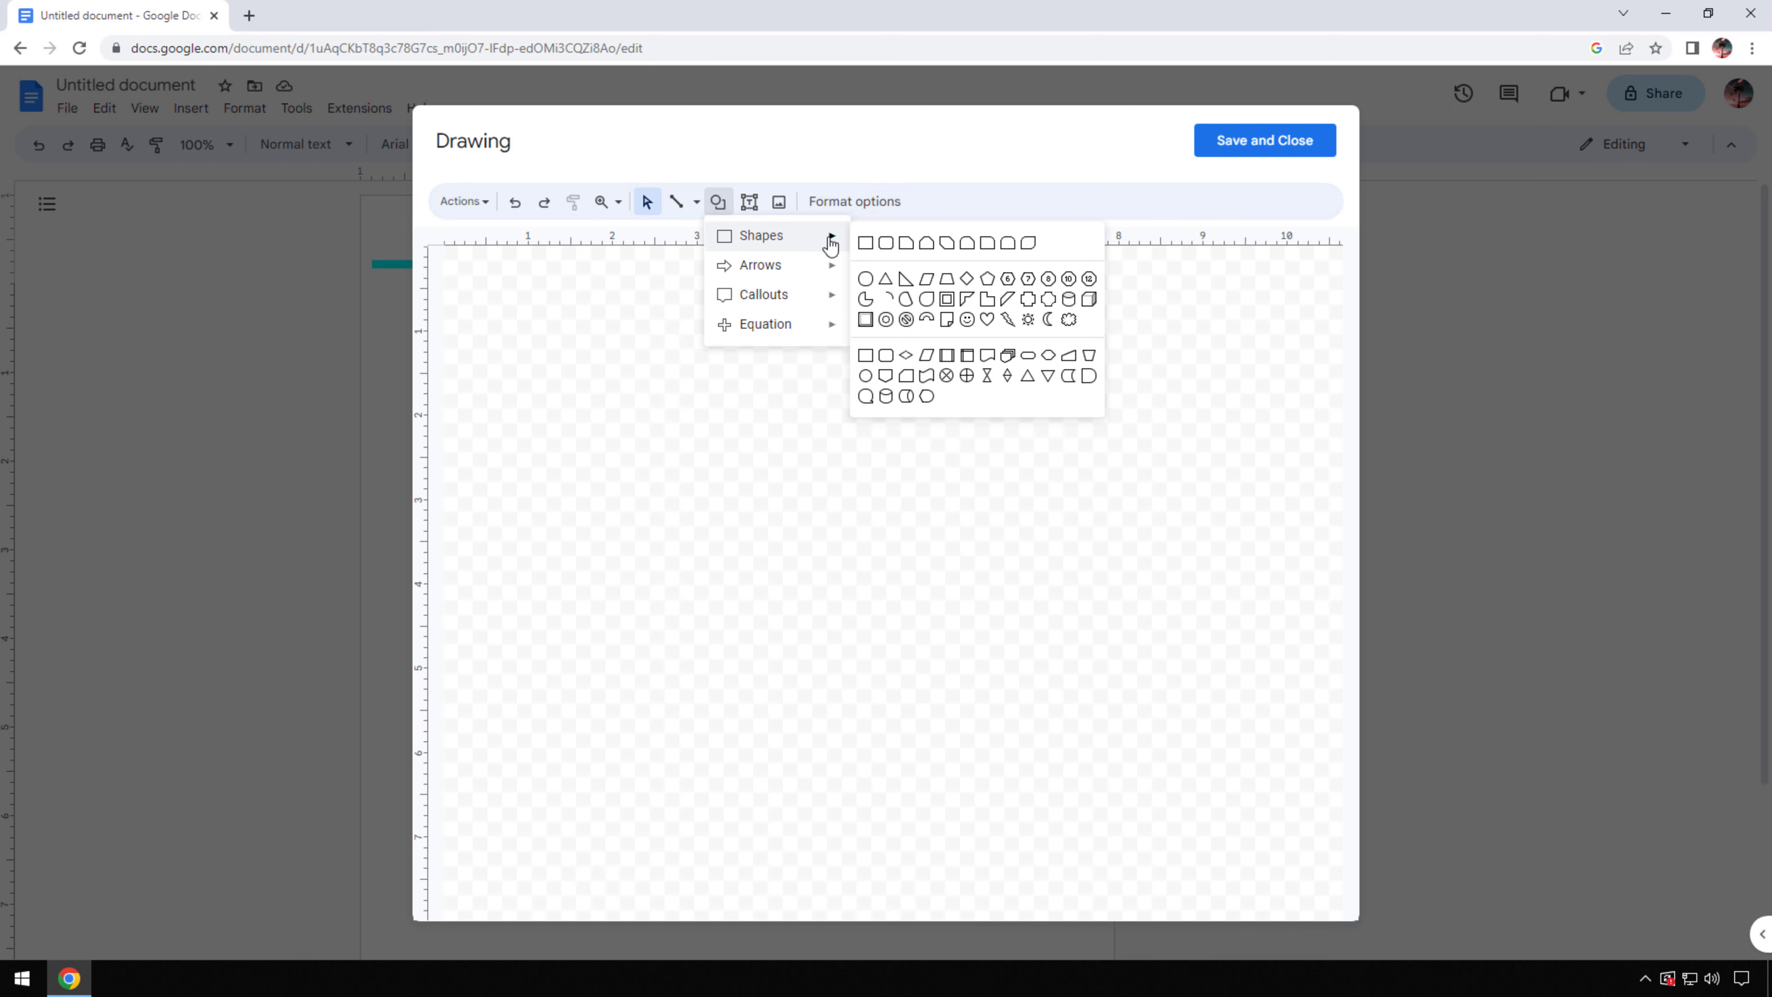
mouse_move(761, 236)
click(869, 248)
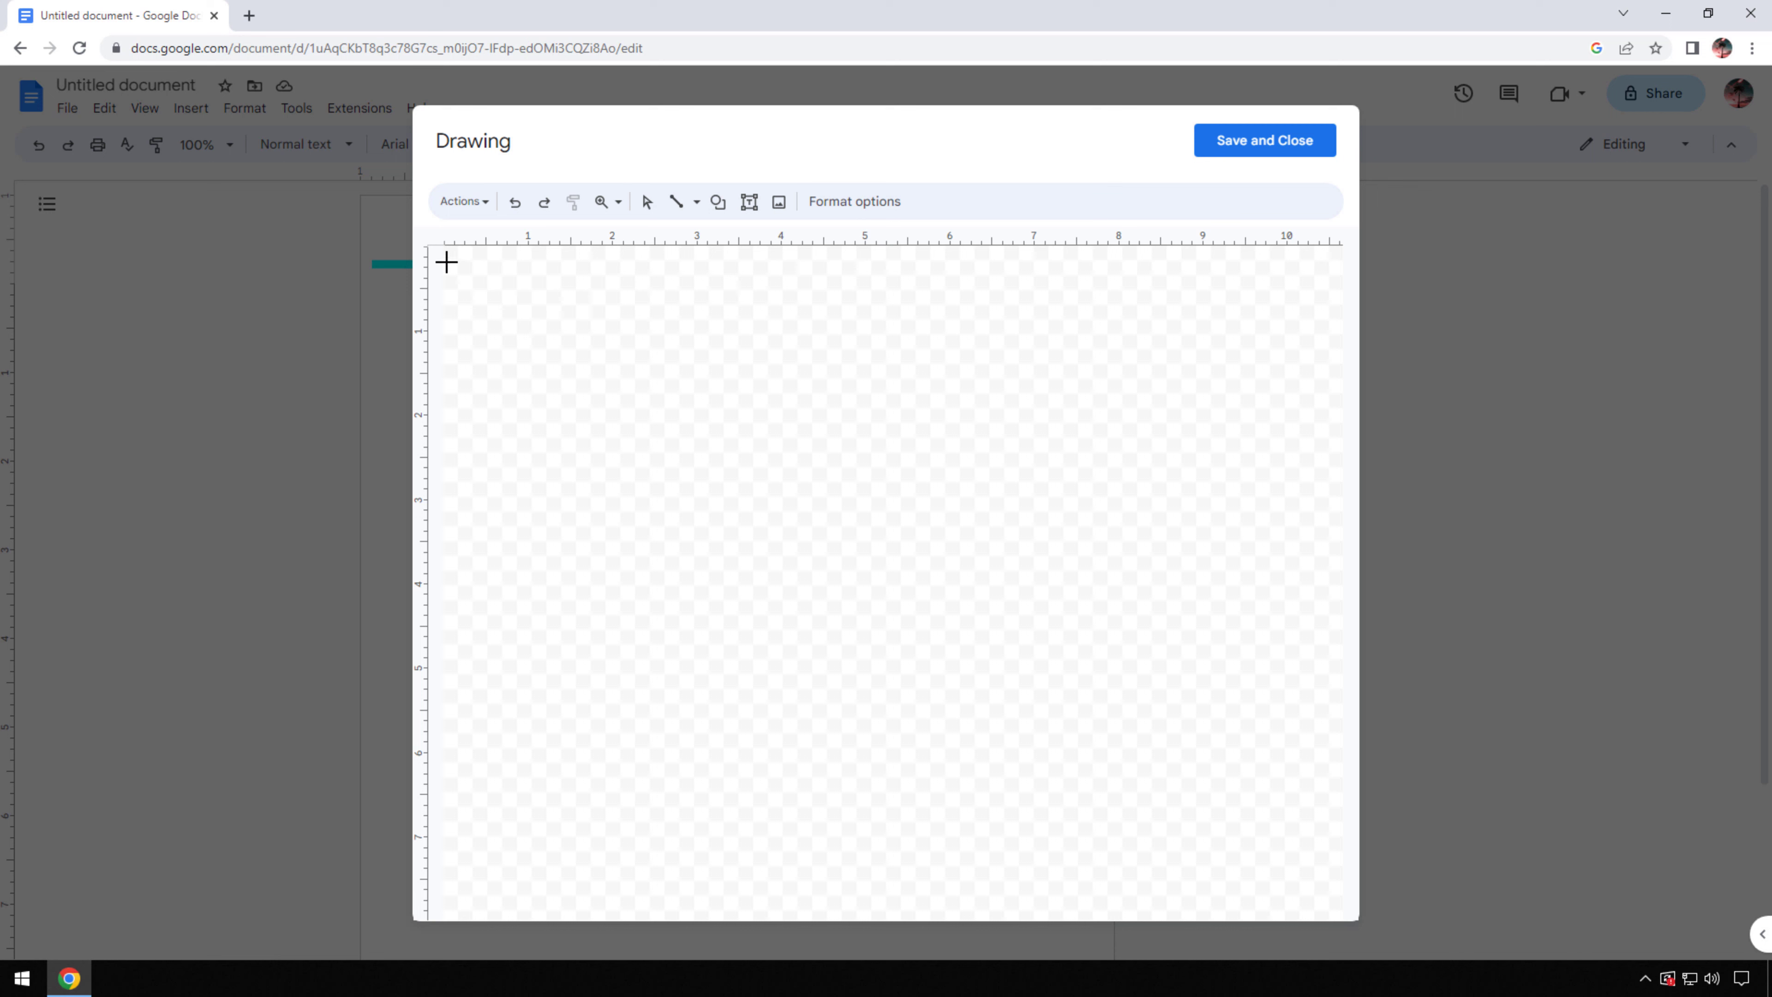
Draw a canvas-sized rectangle and set both its fill and border colour to Transparent.
mouse_move(447, 263)
mouse_down()
mouse_move(1446, 738)
mouse_move(1328, 895)
mouse_up()
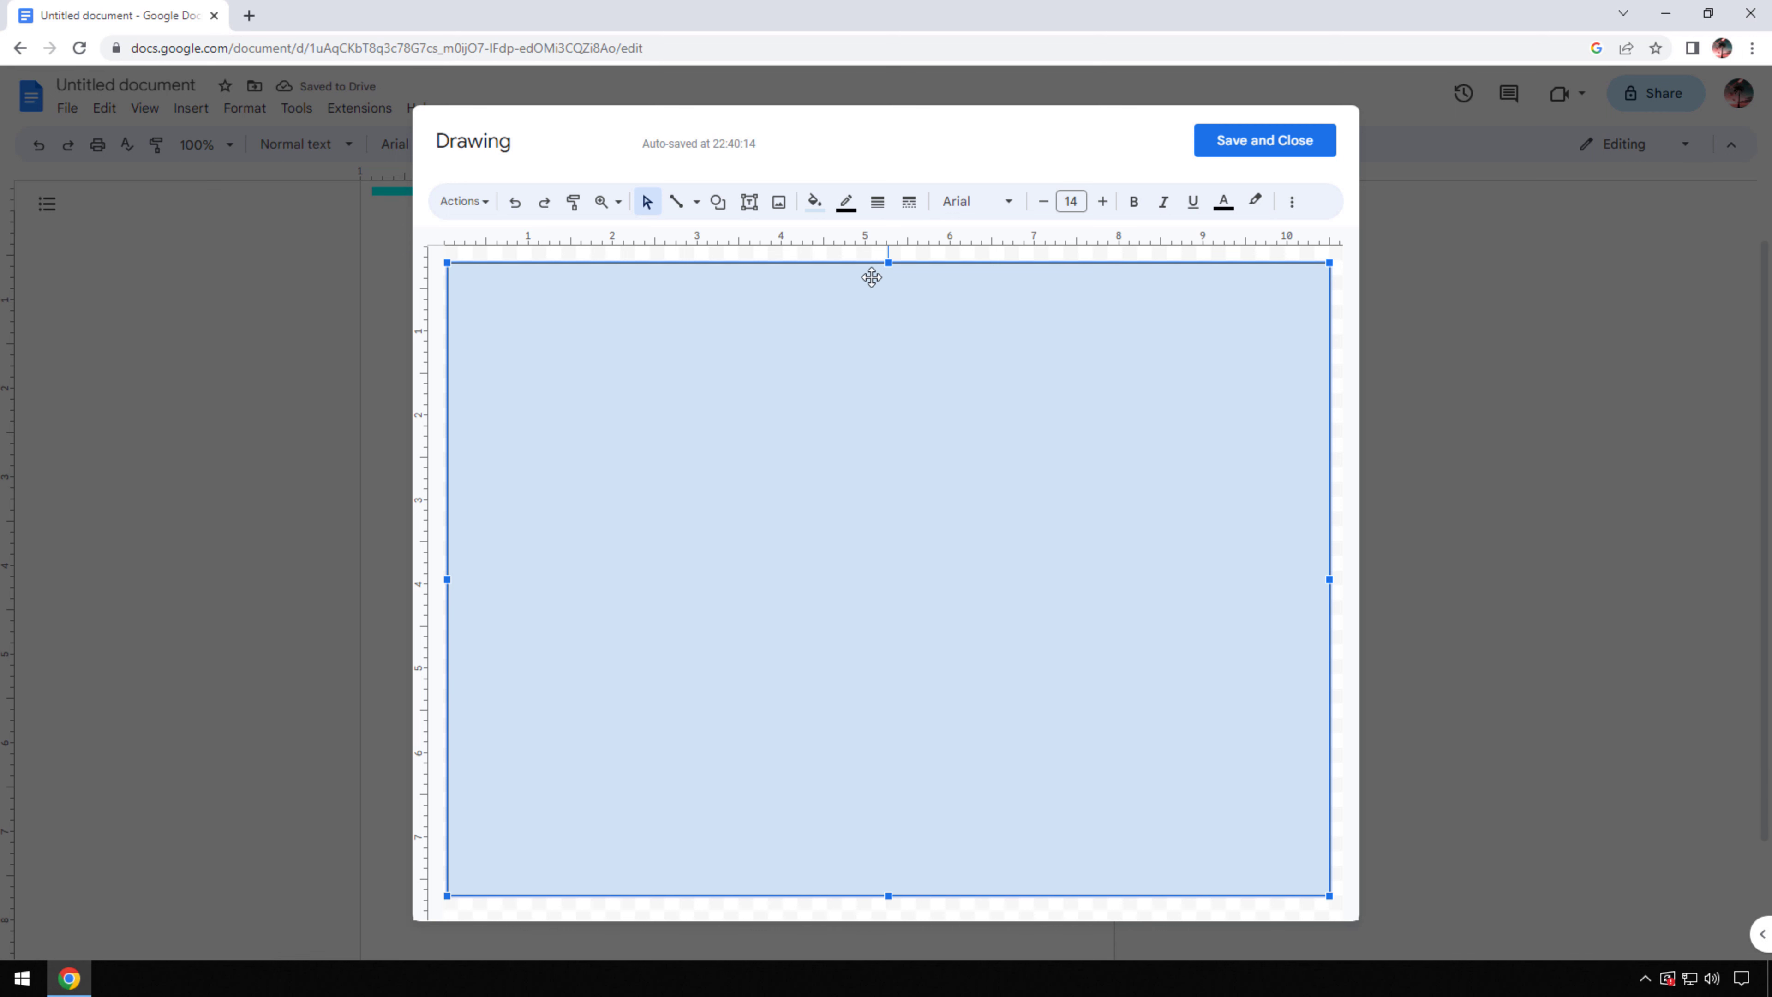
click(815, 206)
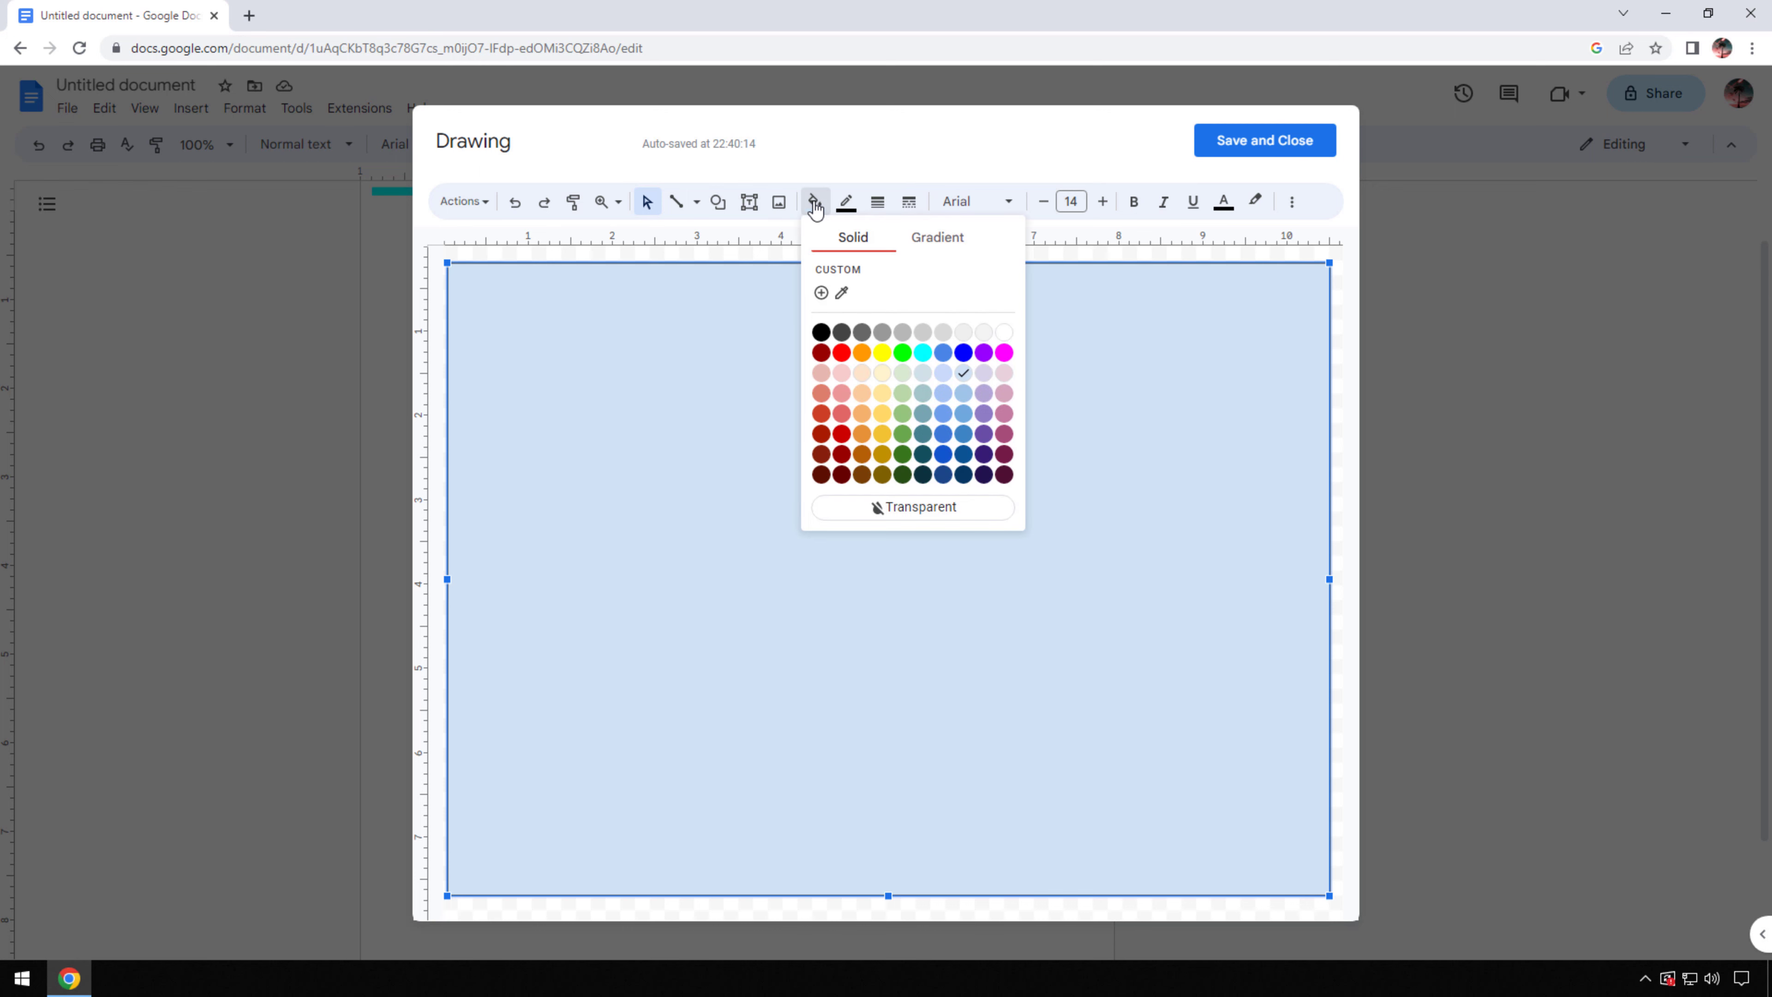
click(821, 332)
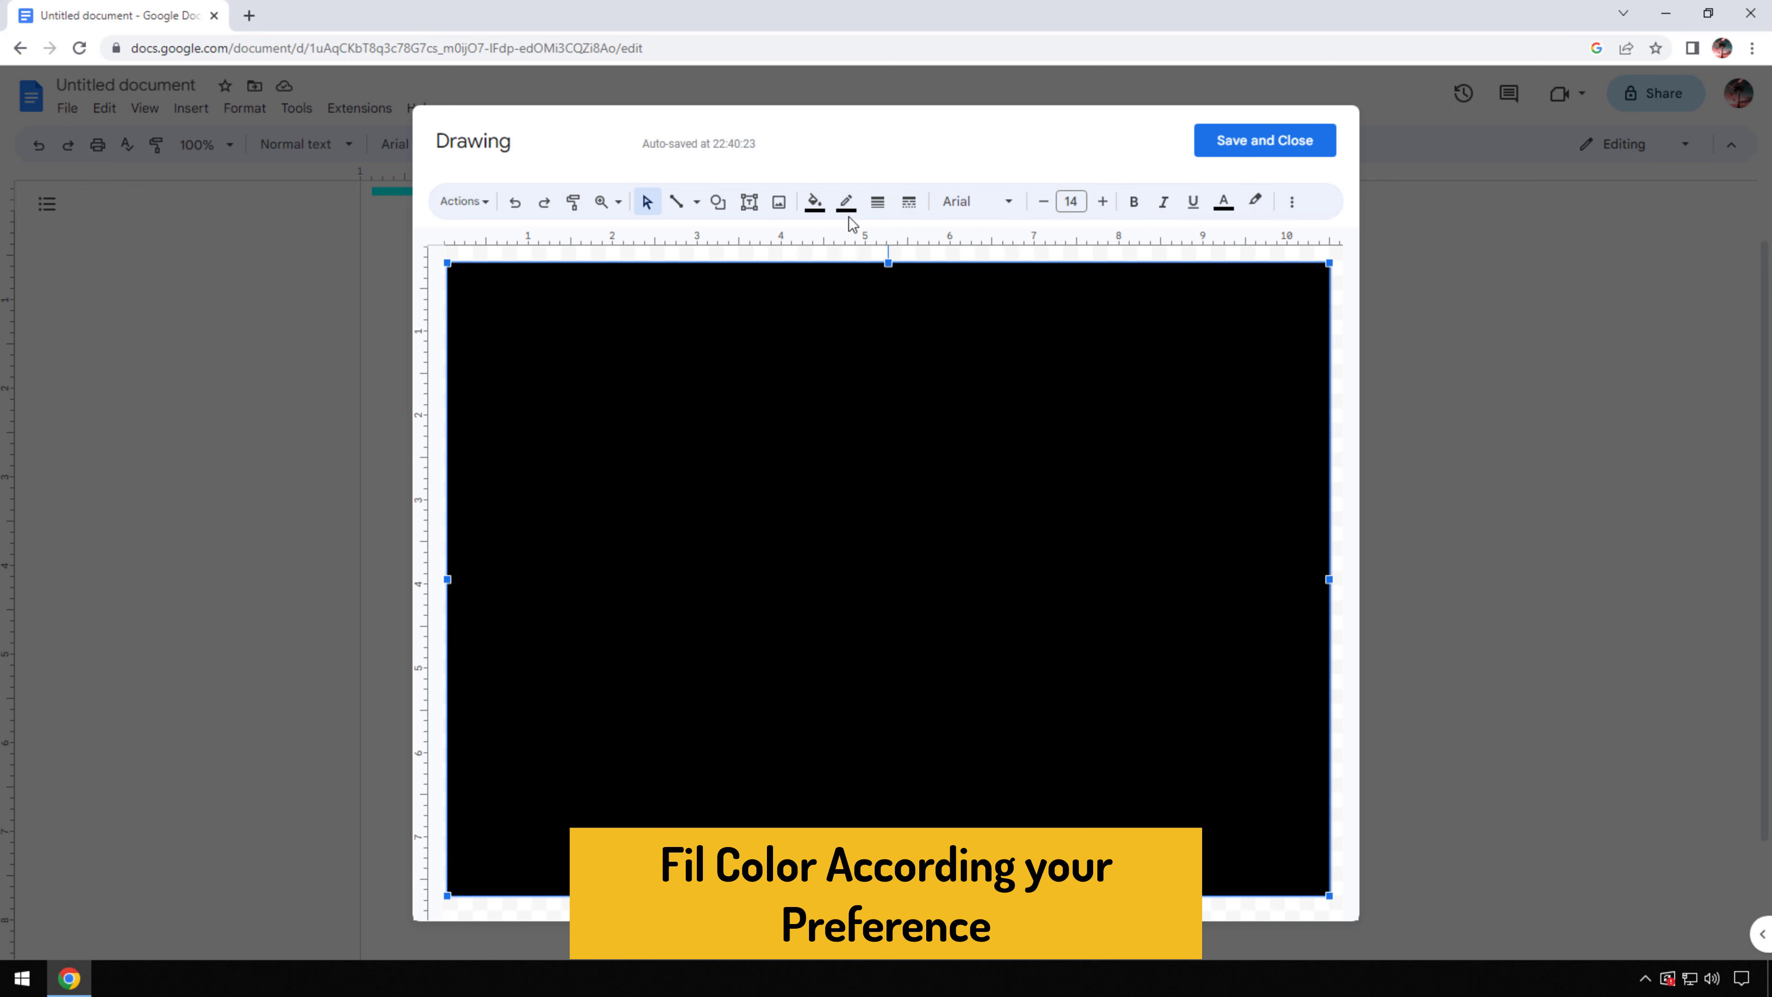
click(846, 204)
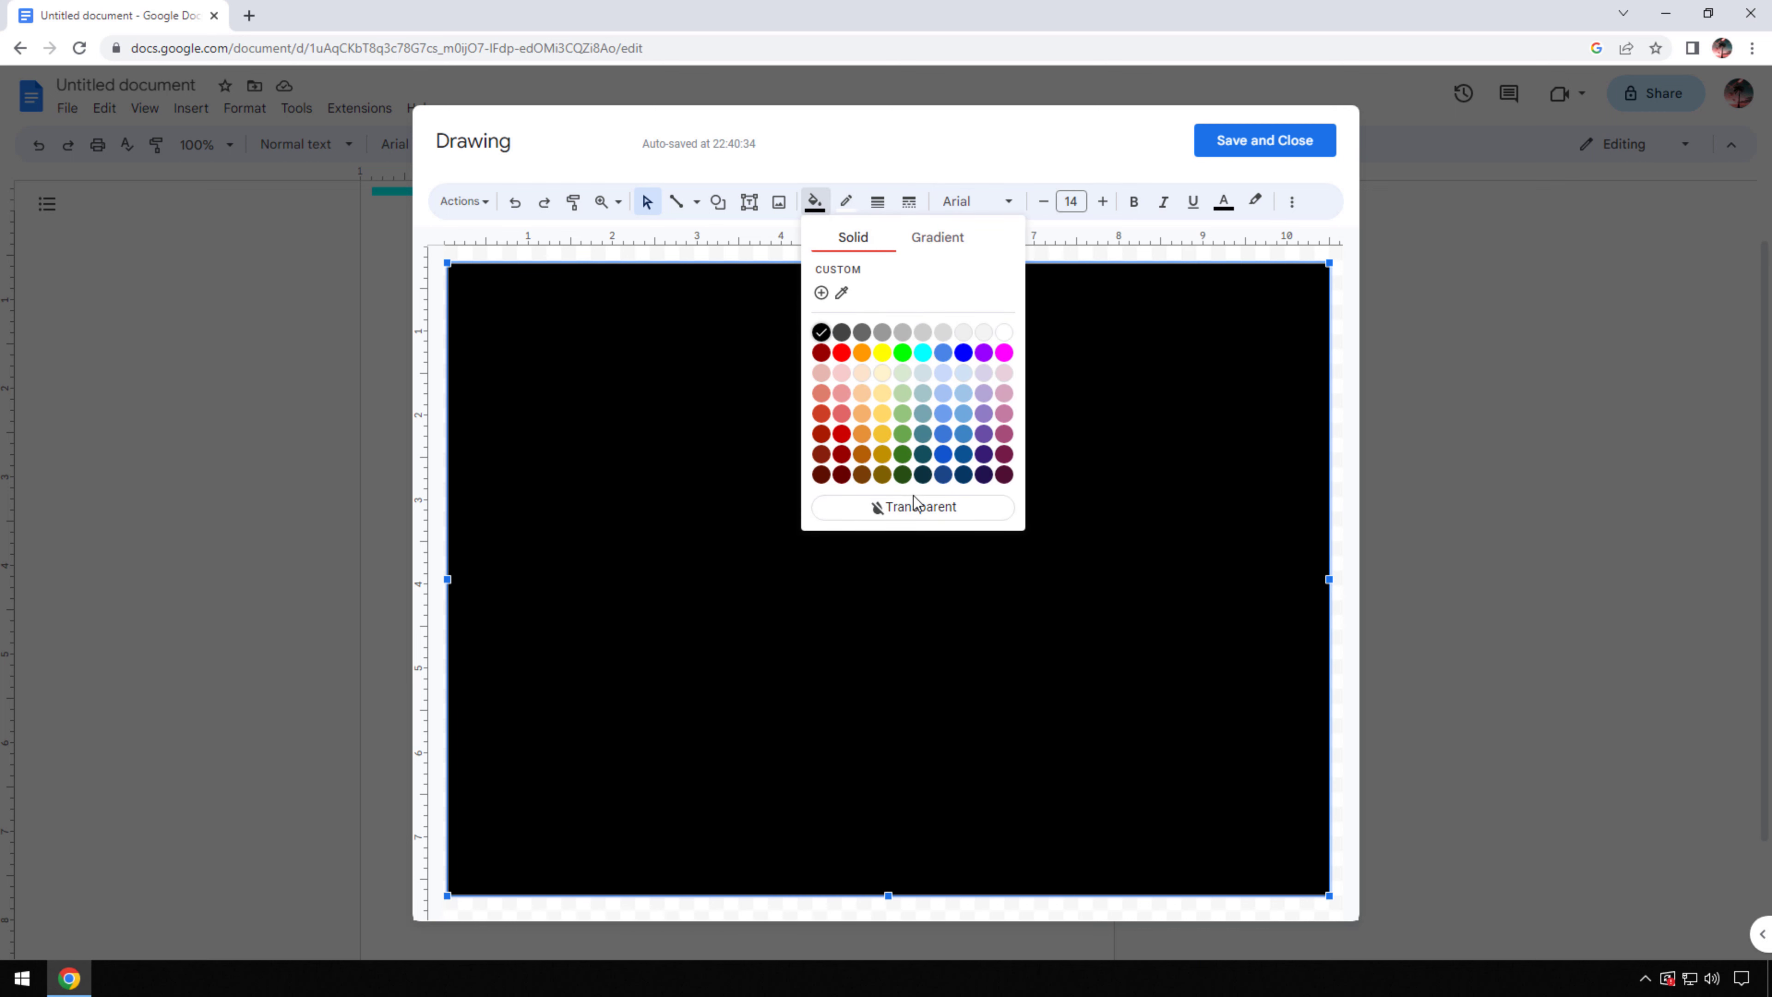
click(914, 507)
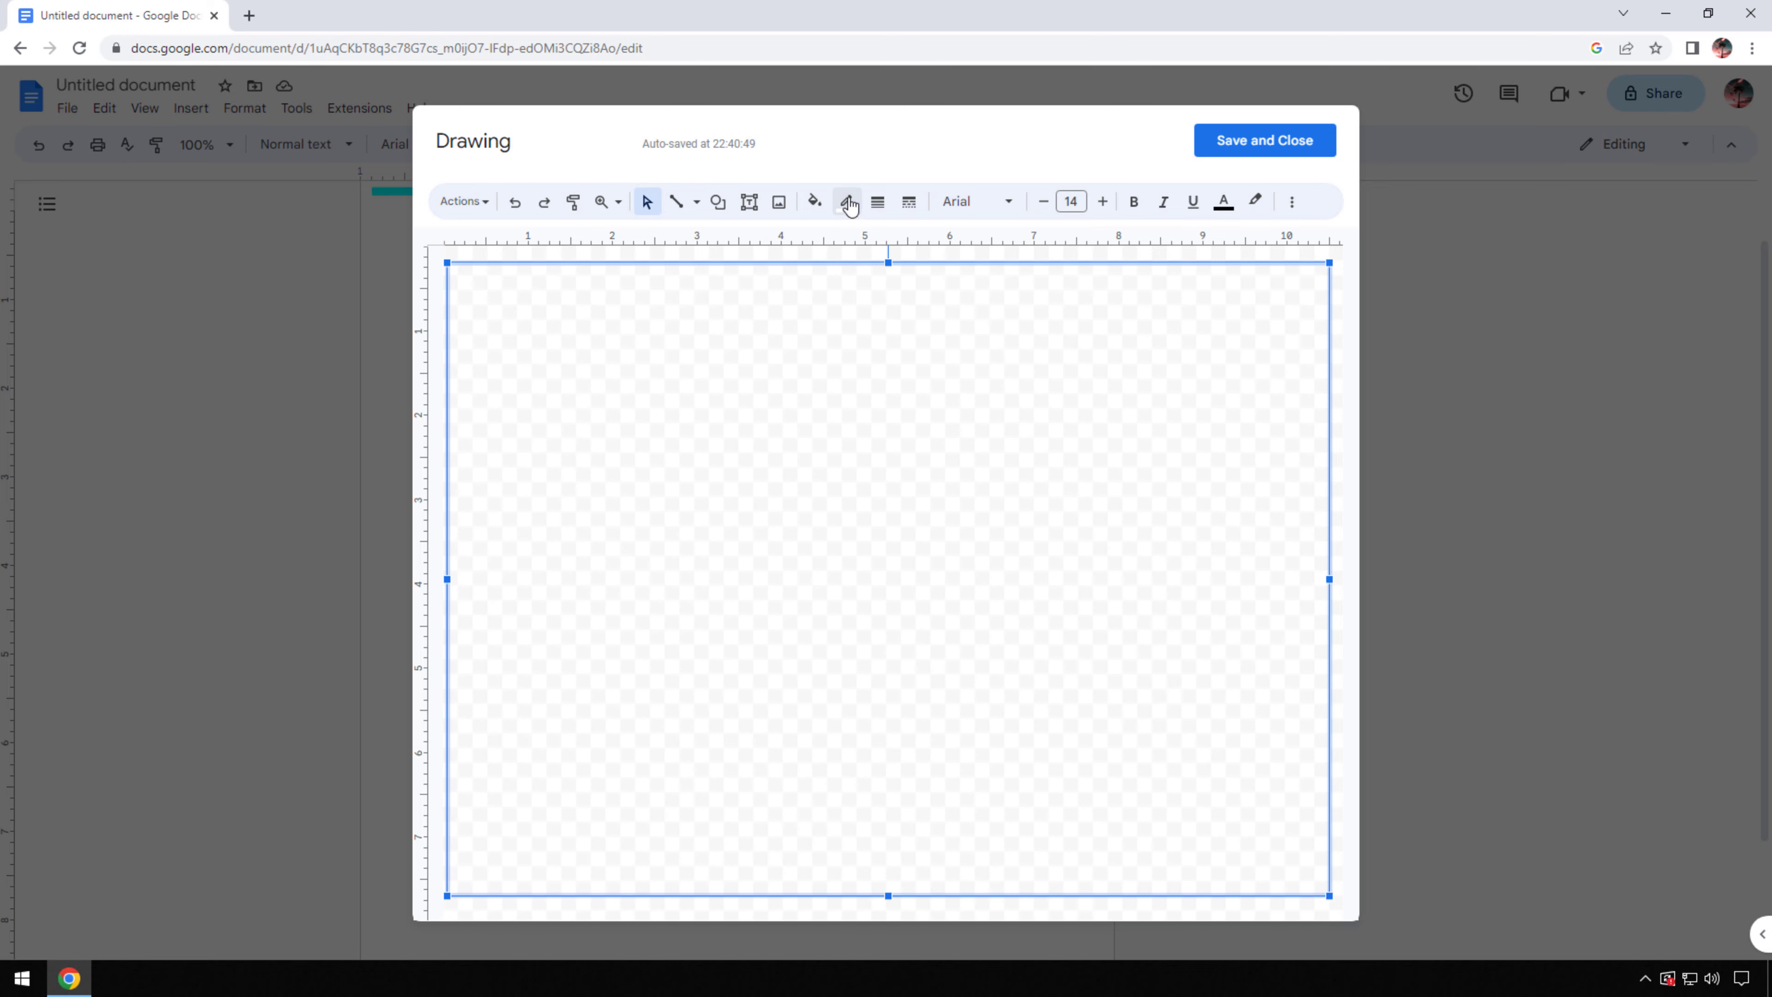
click(847, 203)
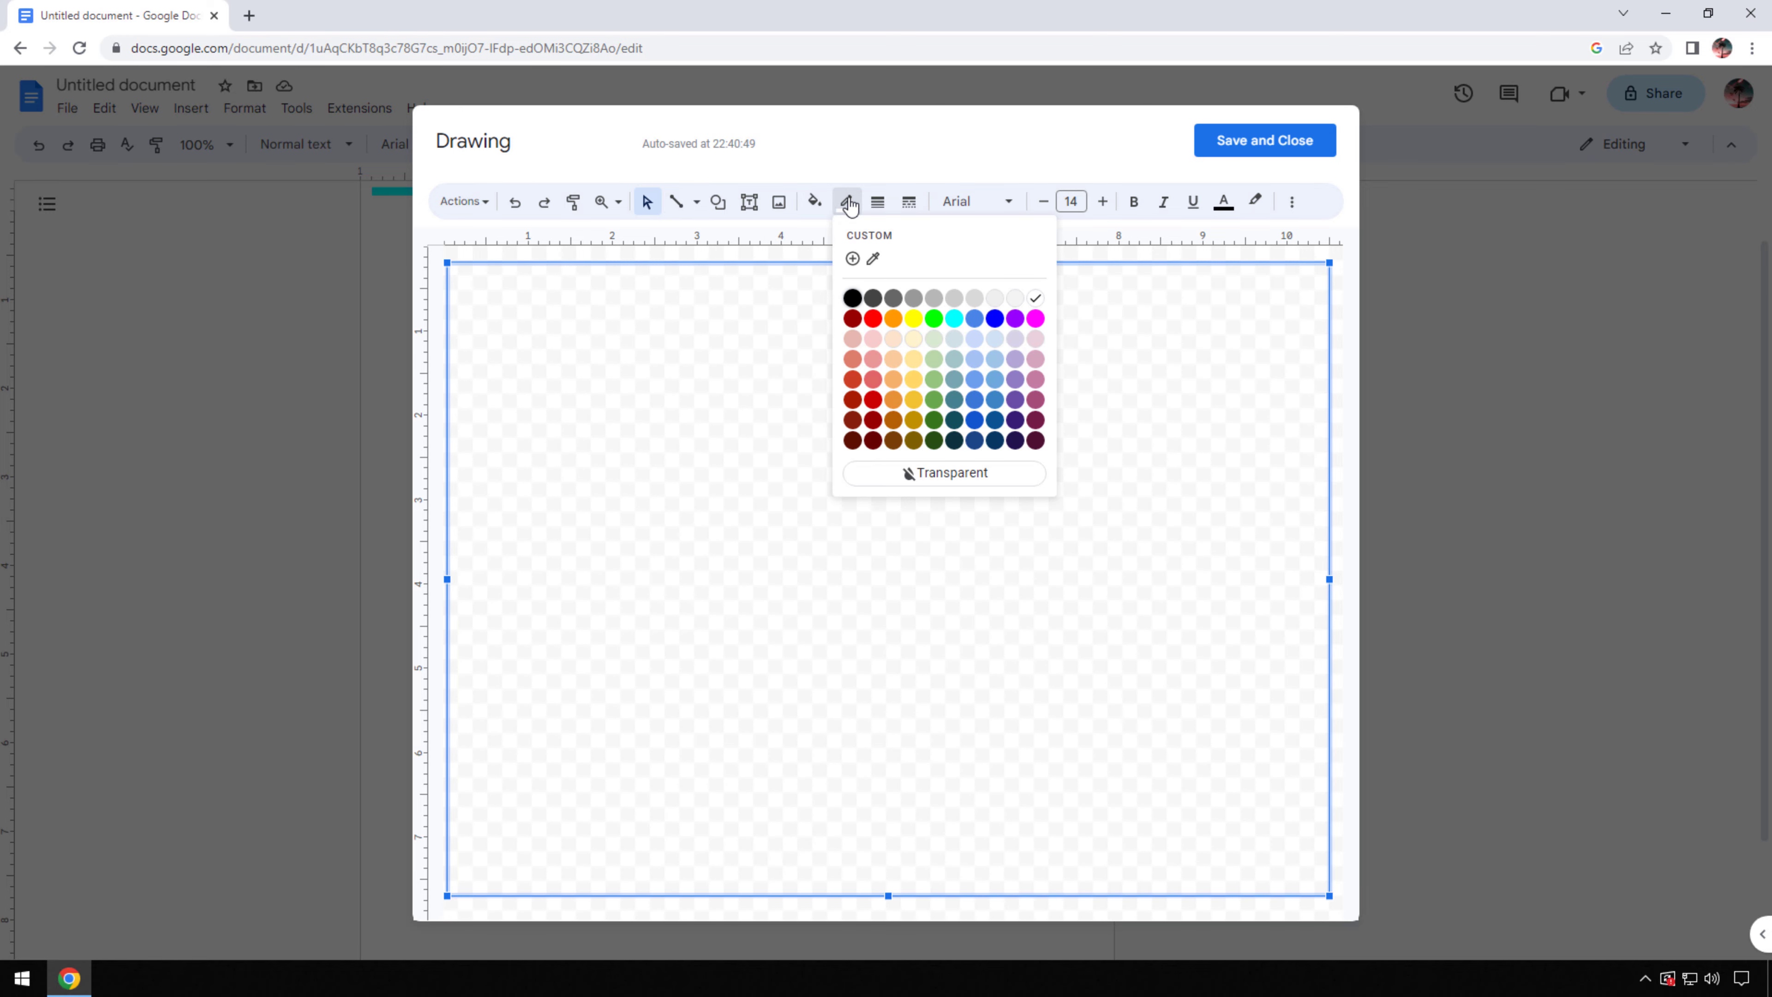
click(928, 477)
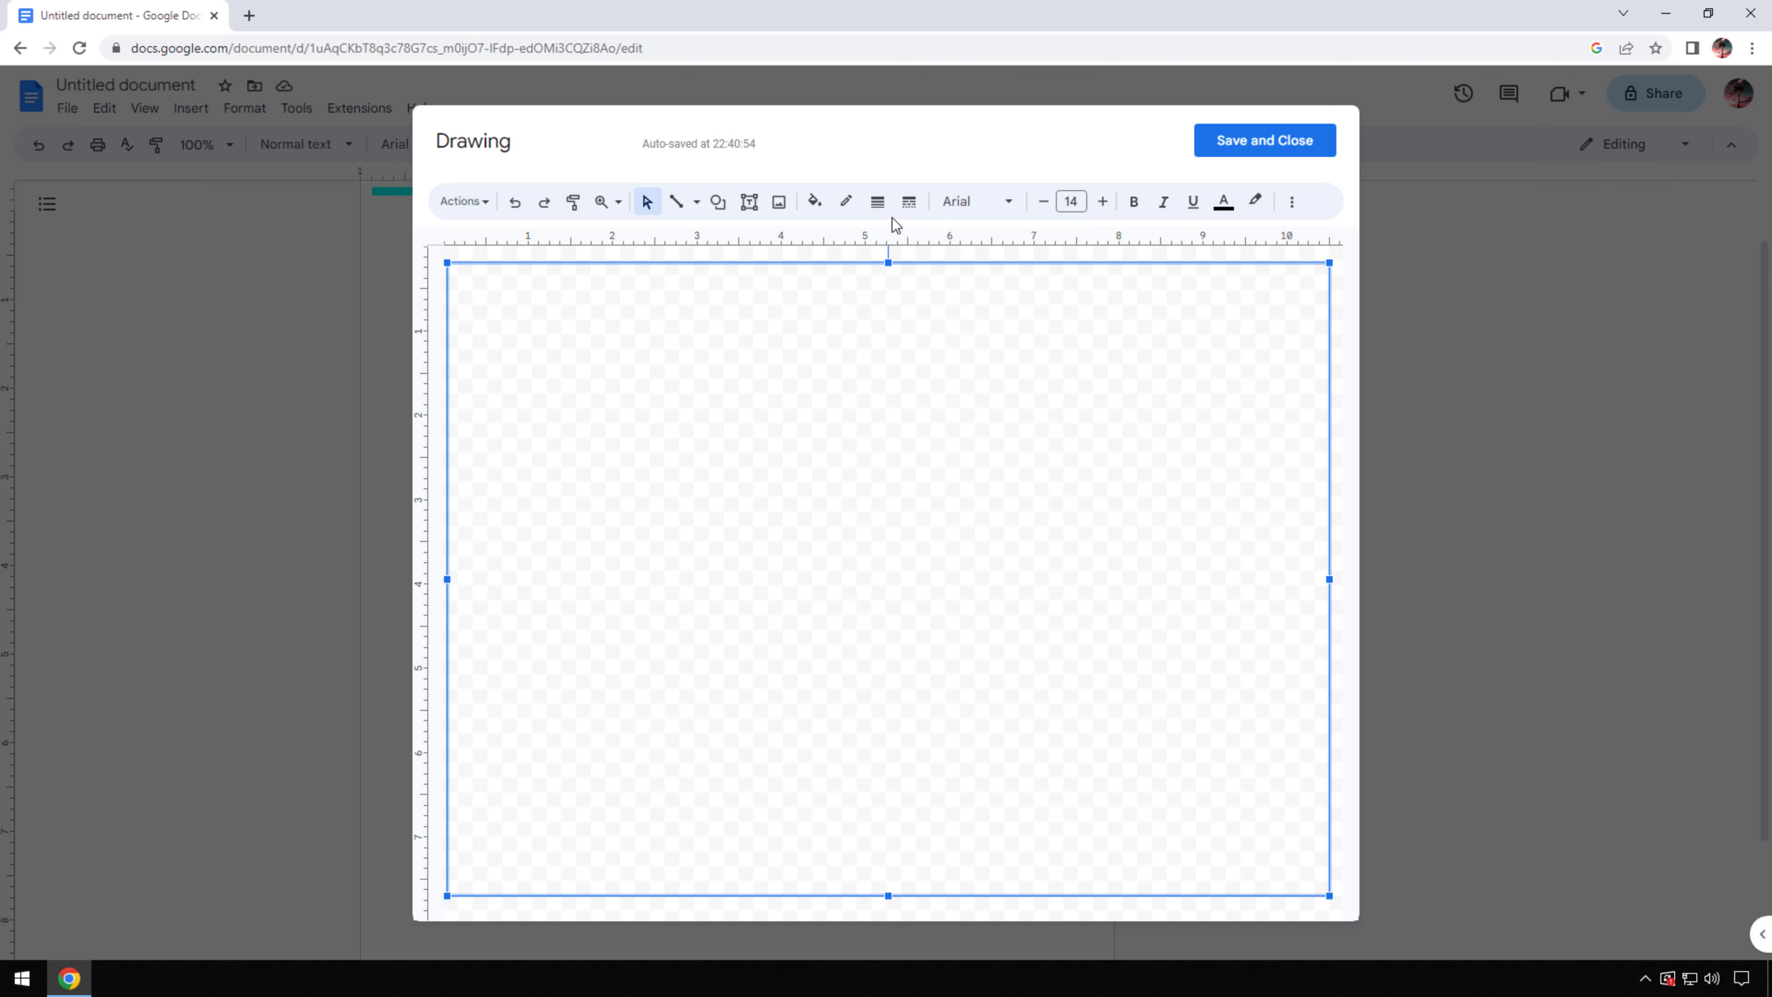
Give the rectangle a dark purple 4px border, after trying 3px, yellow and light blue.
click(880, 206)
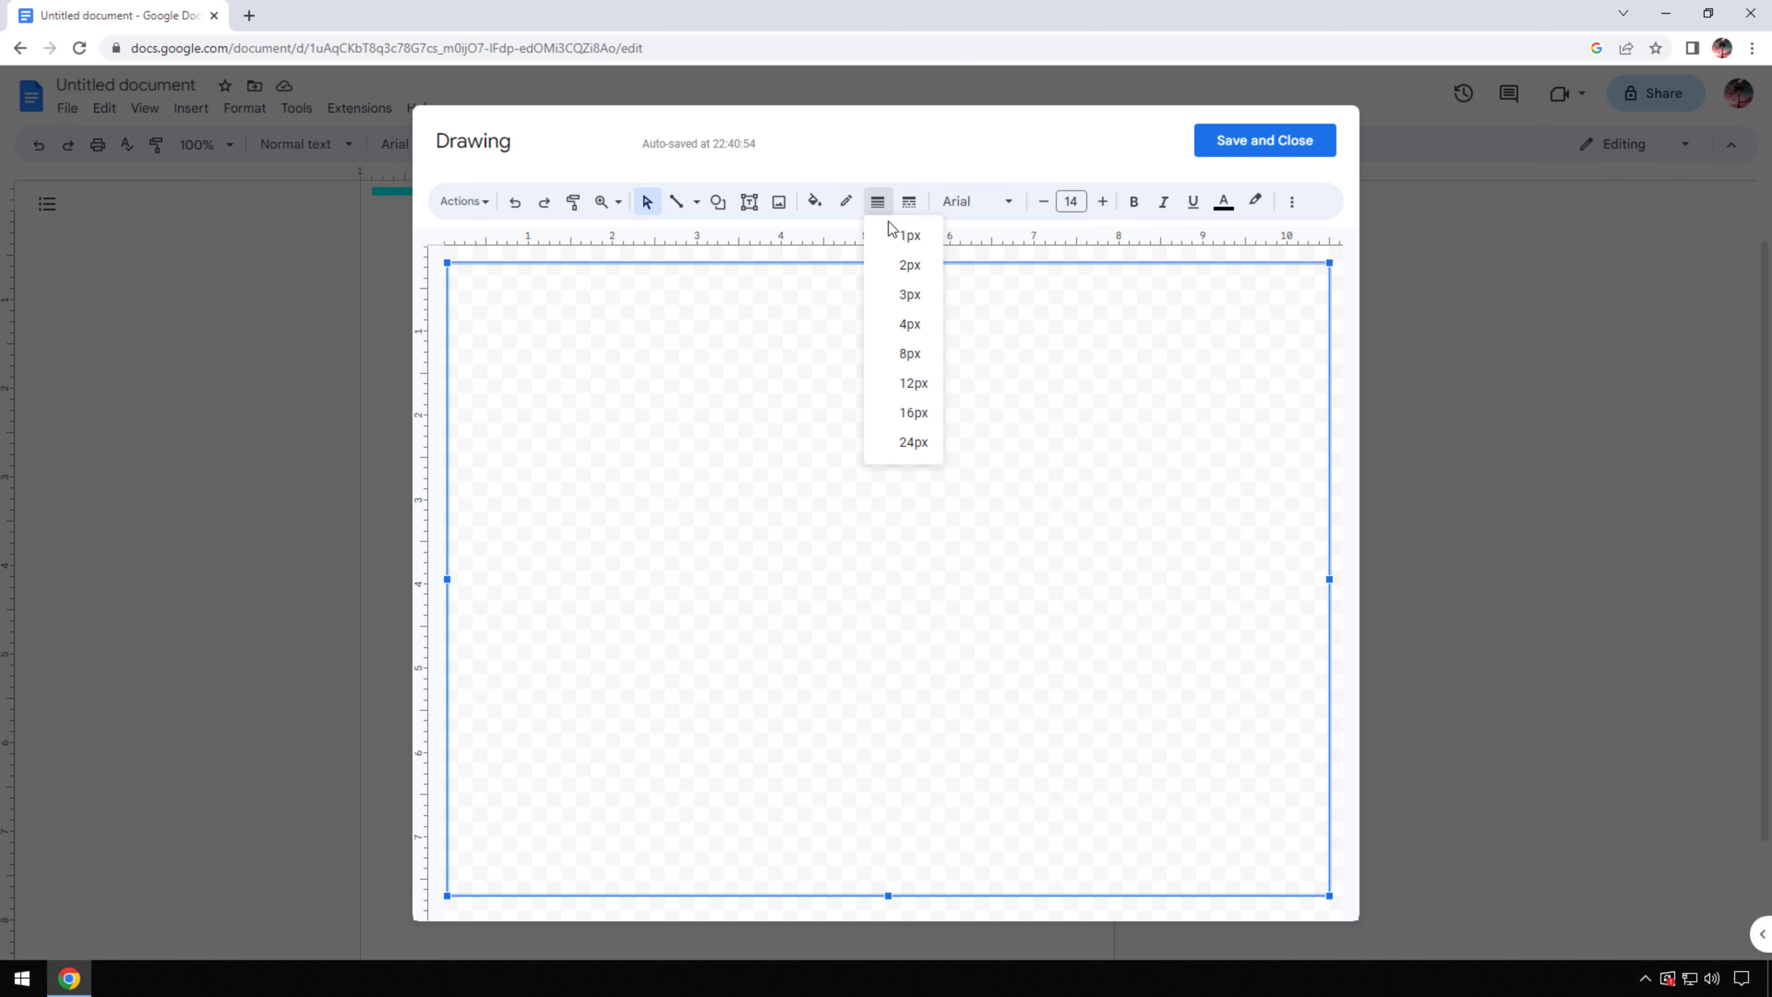
click(904, 296)
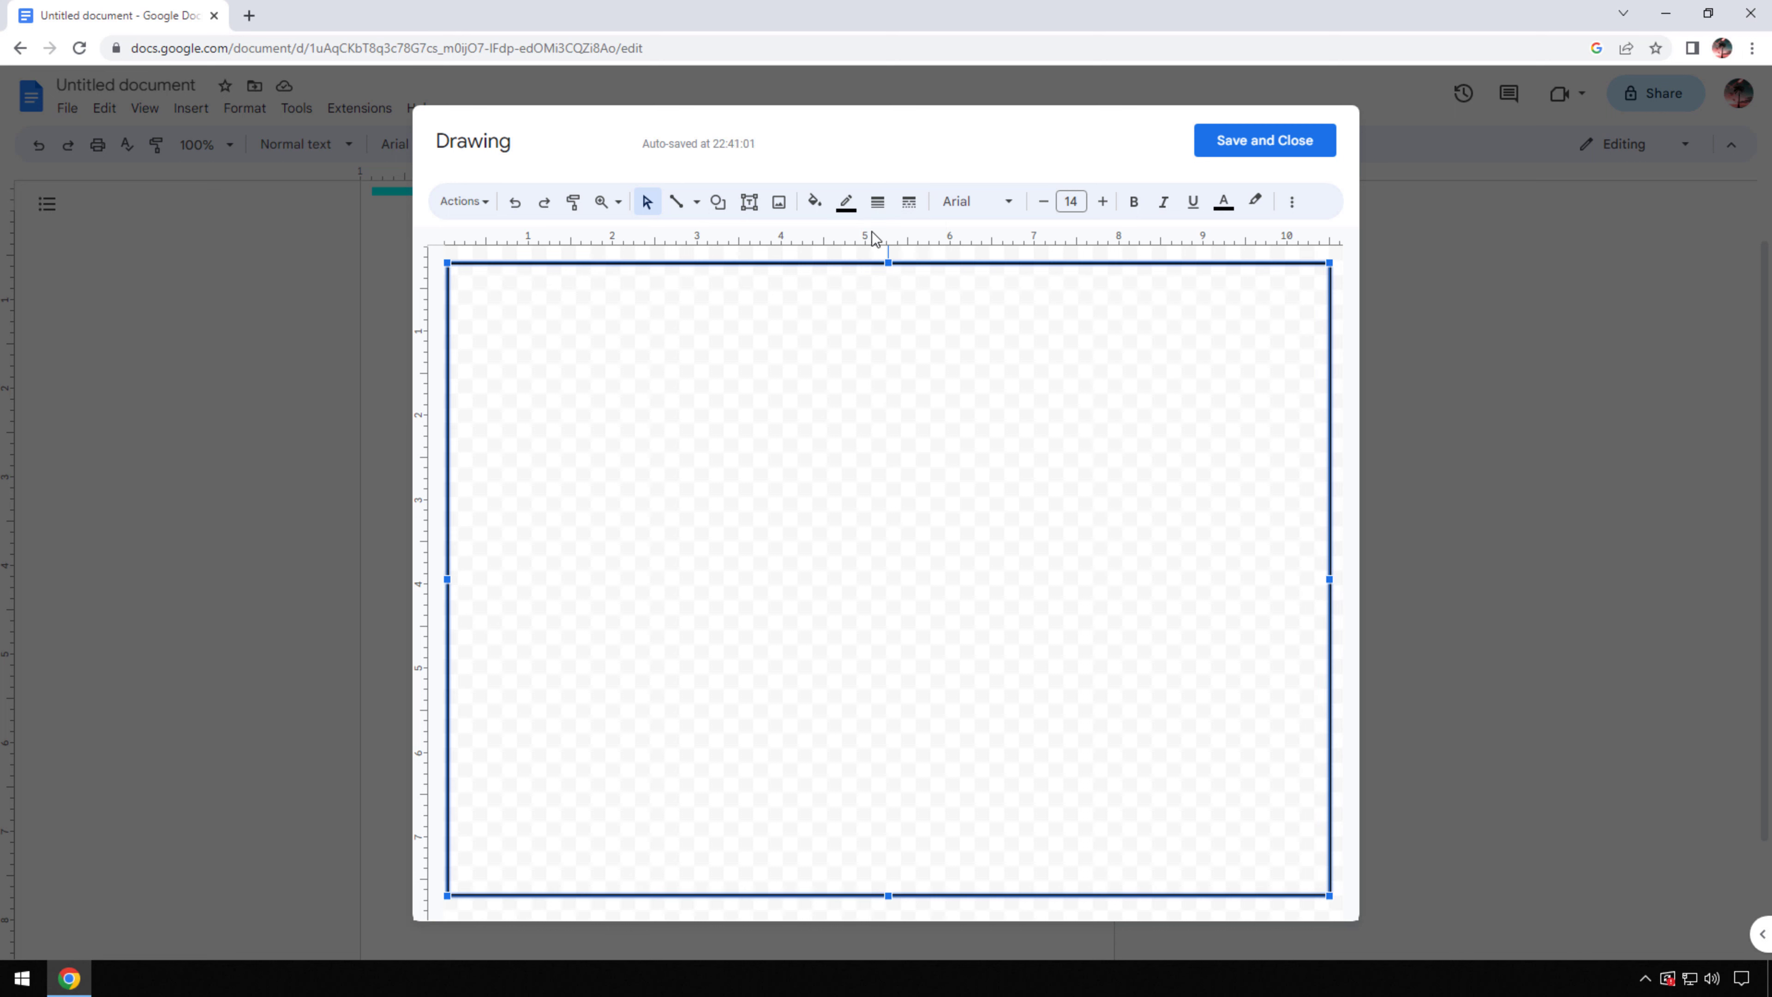
click(846, 202)
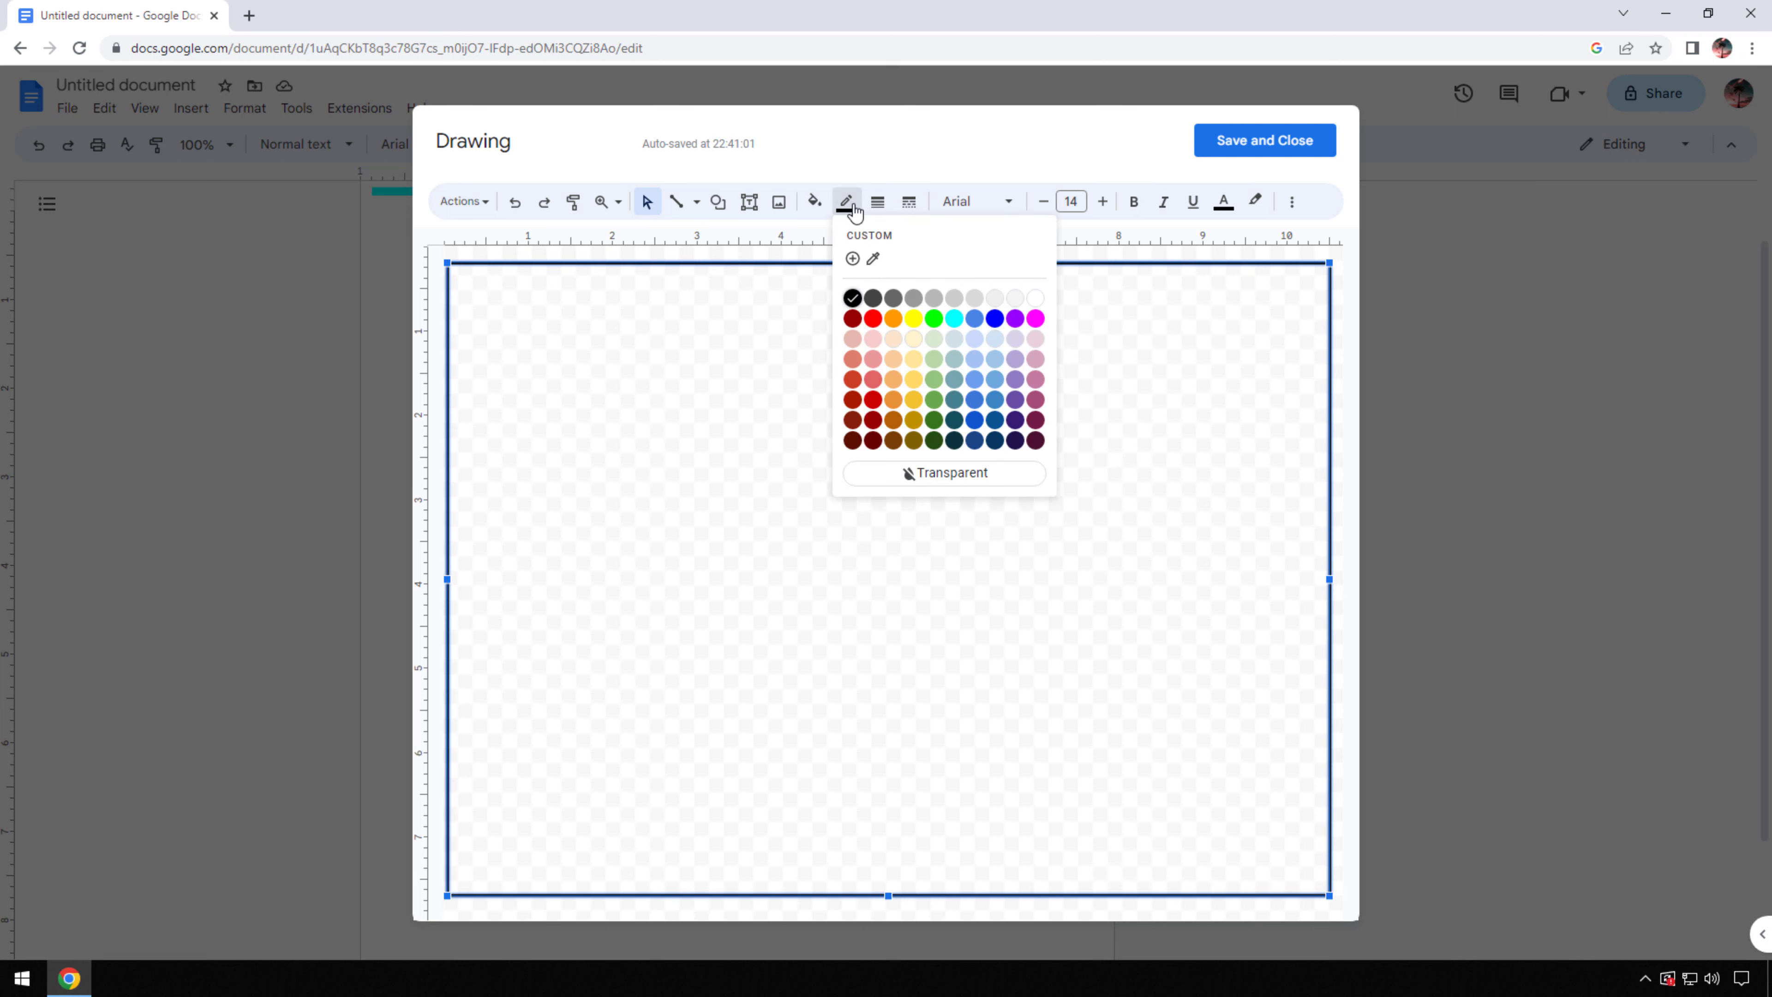
click(914, 319)
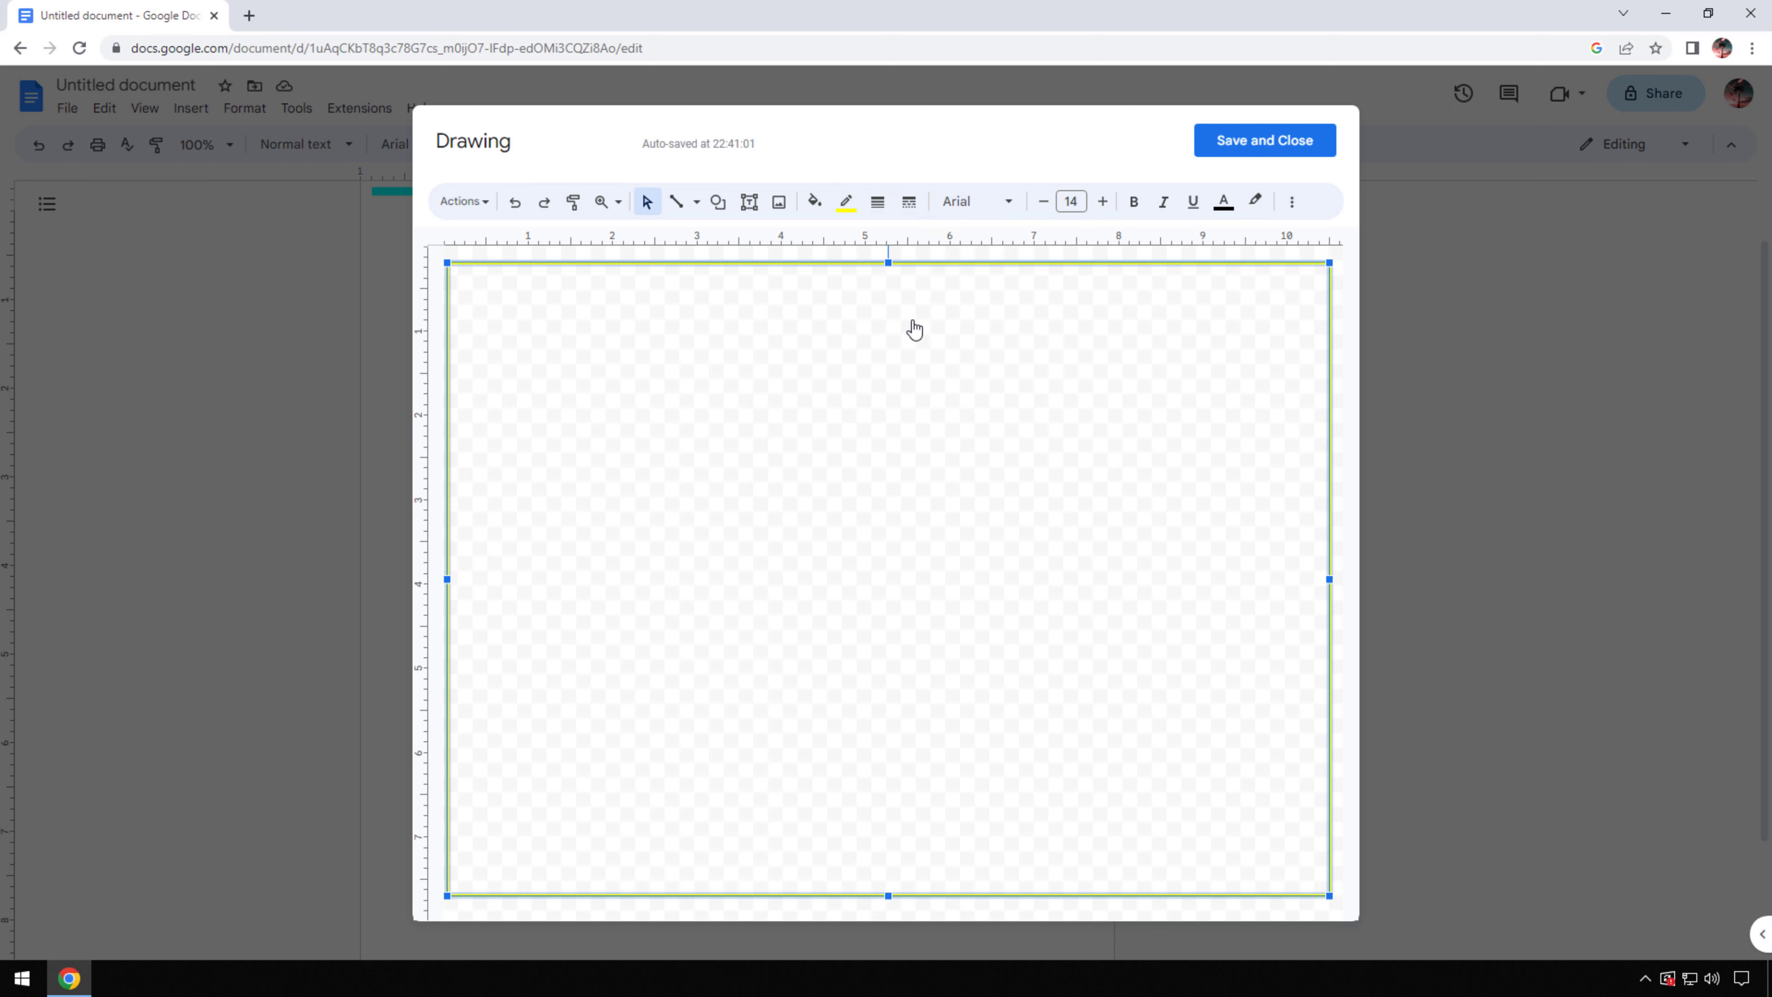
click(849, 210)
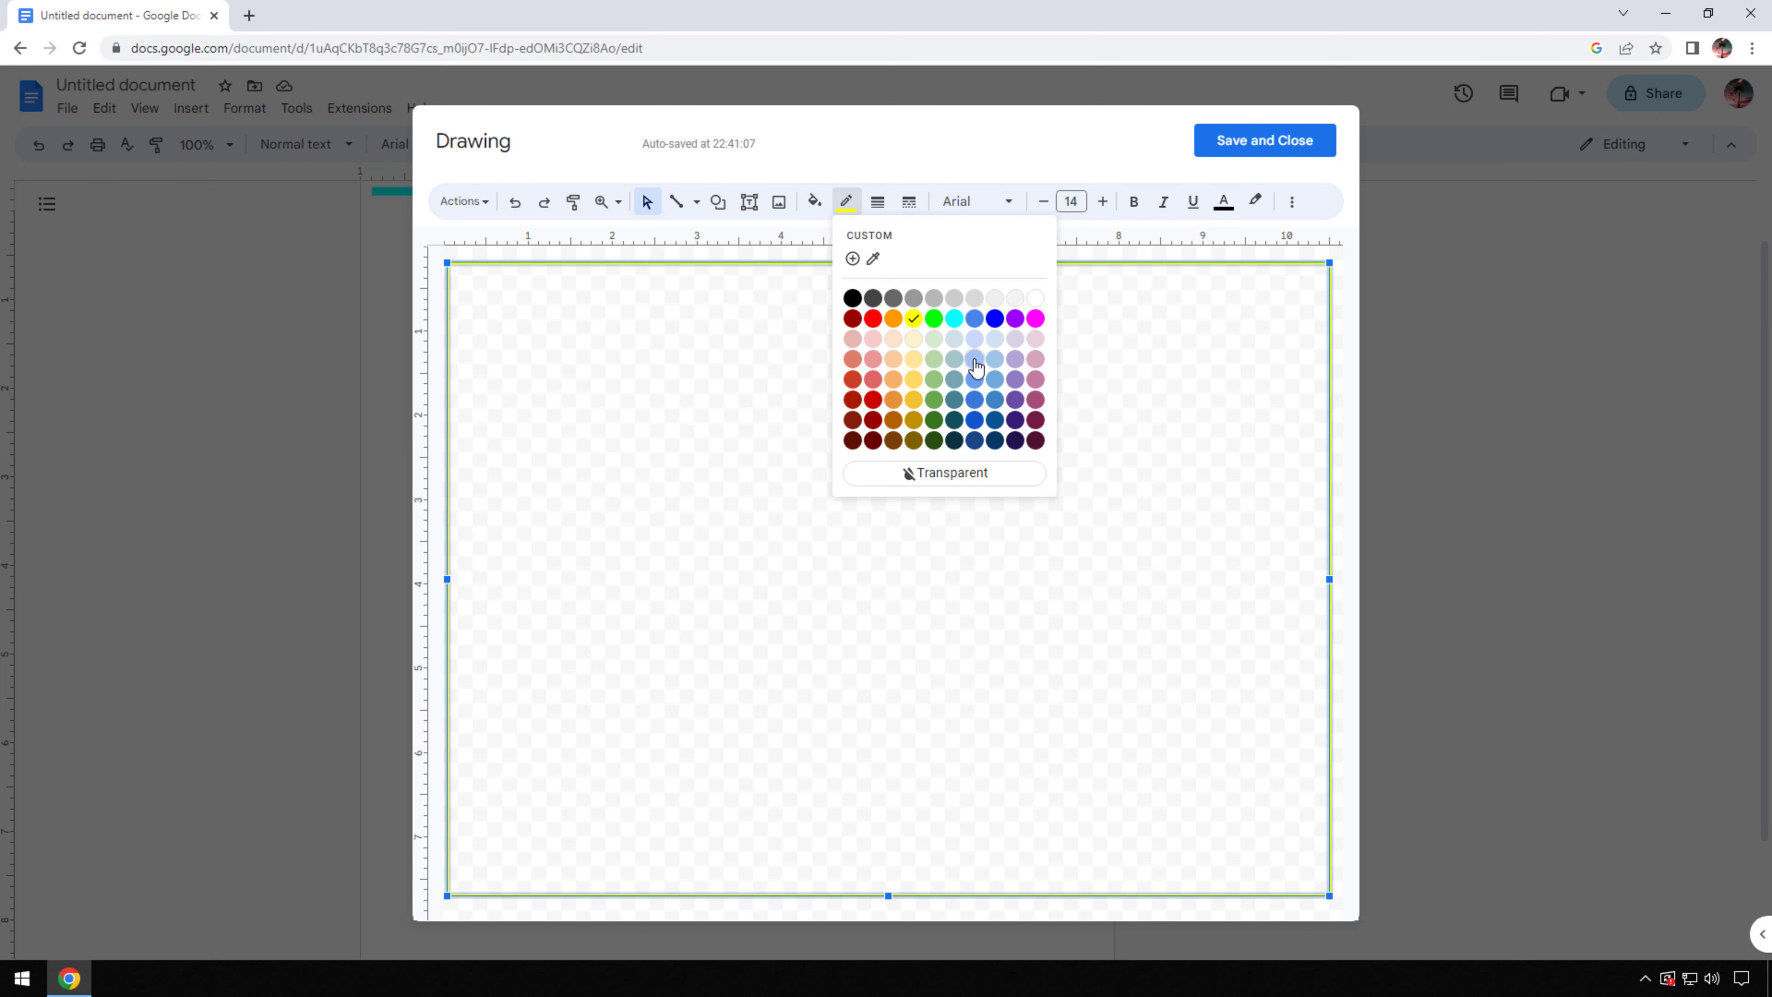
click(975, 360)
click(844, 210)
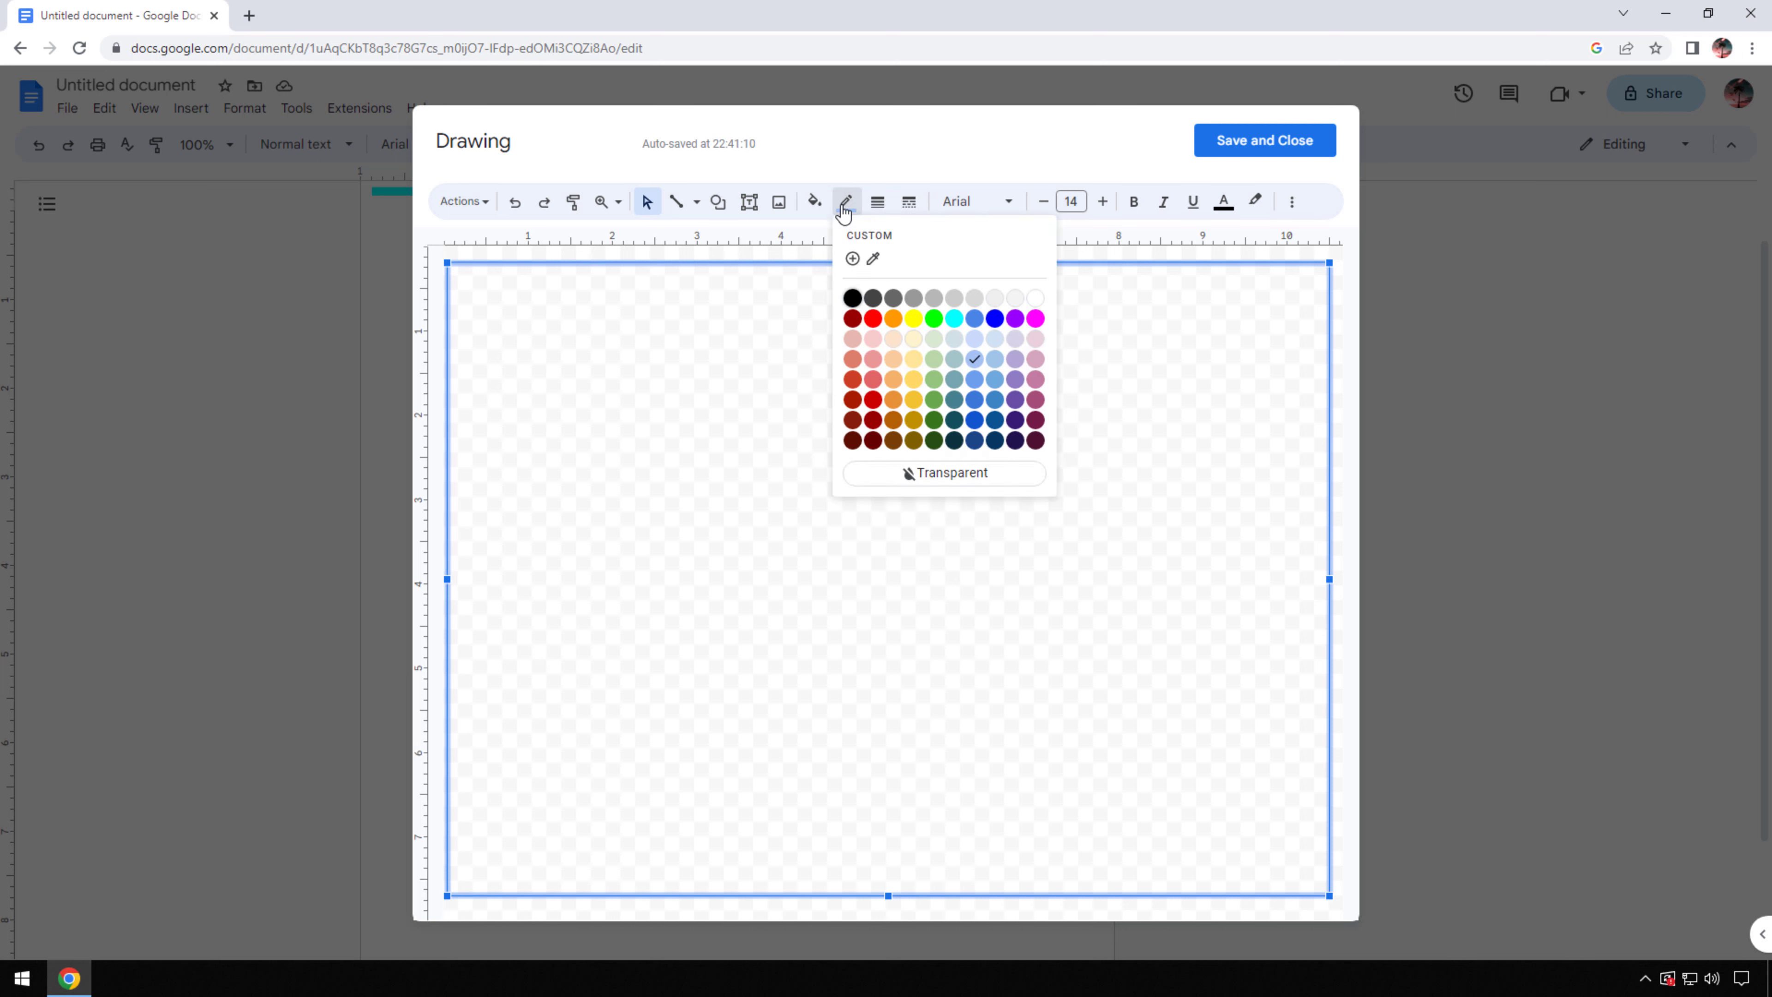
click(1035, 420)
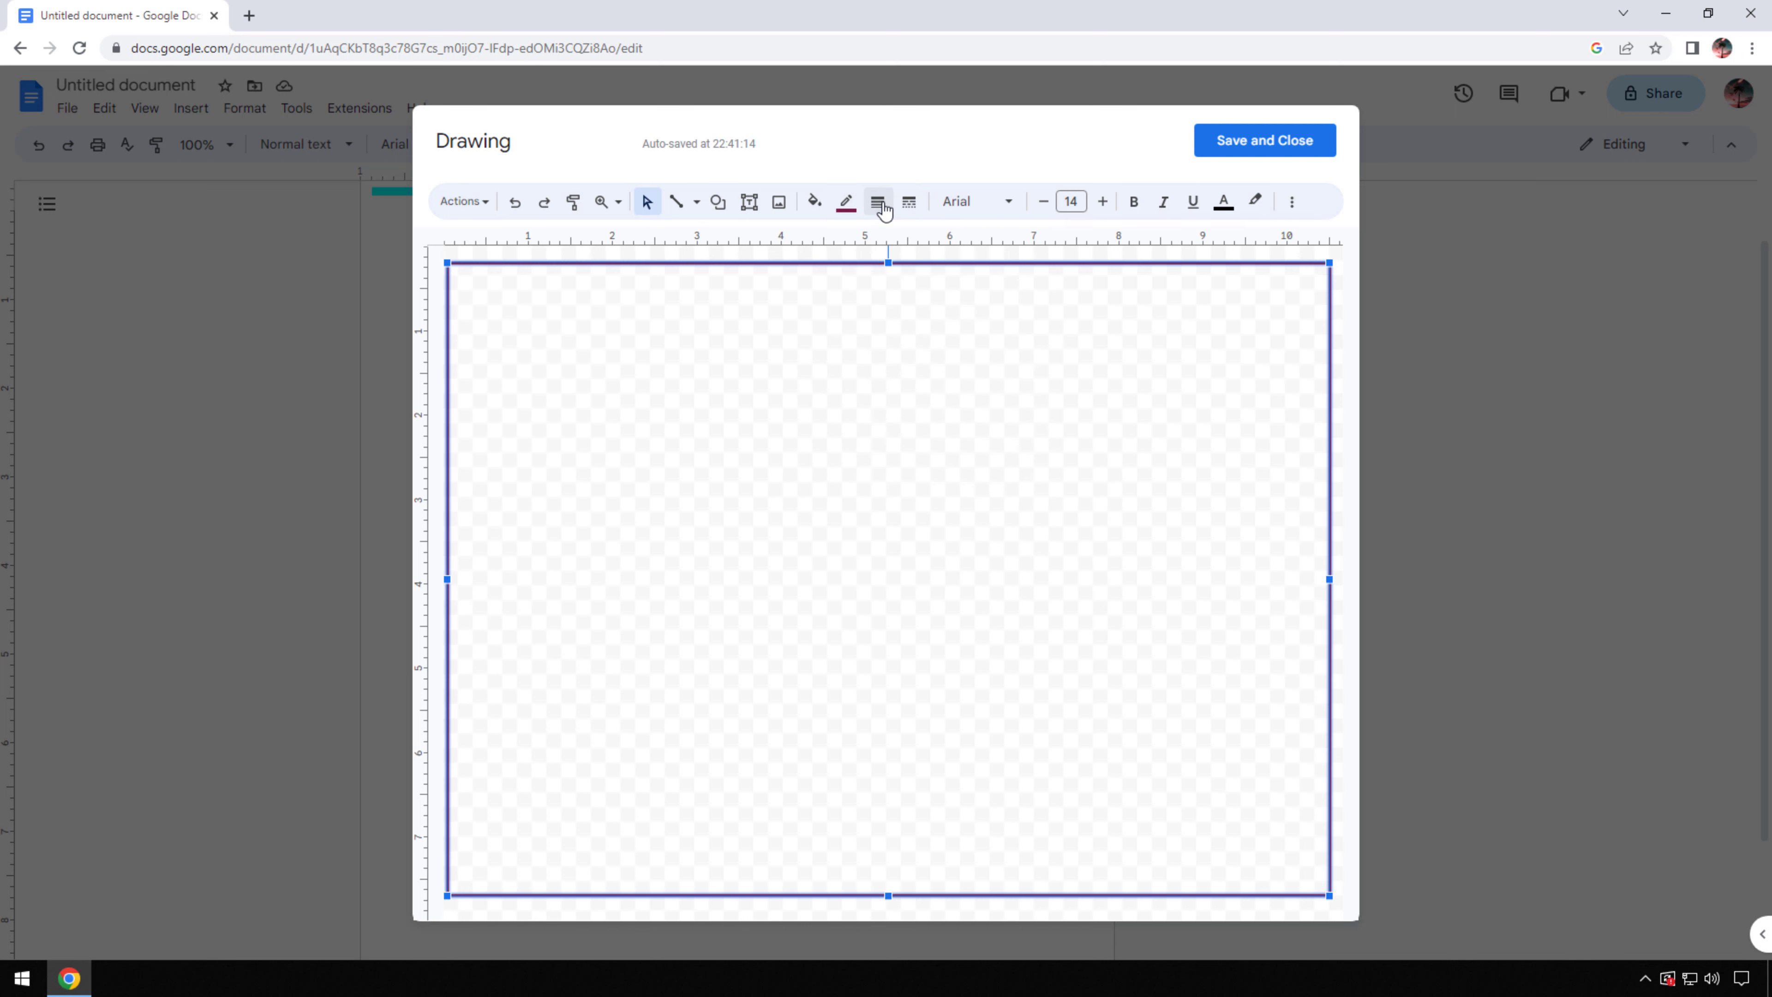
click(877, 201)
click(894, 333)
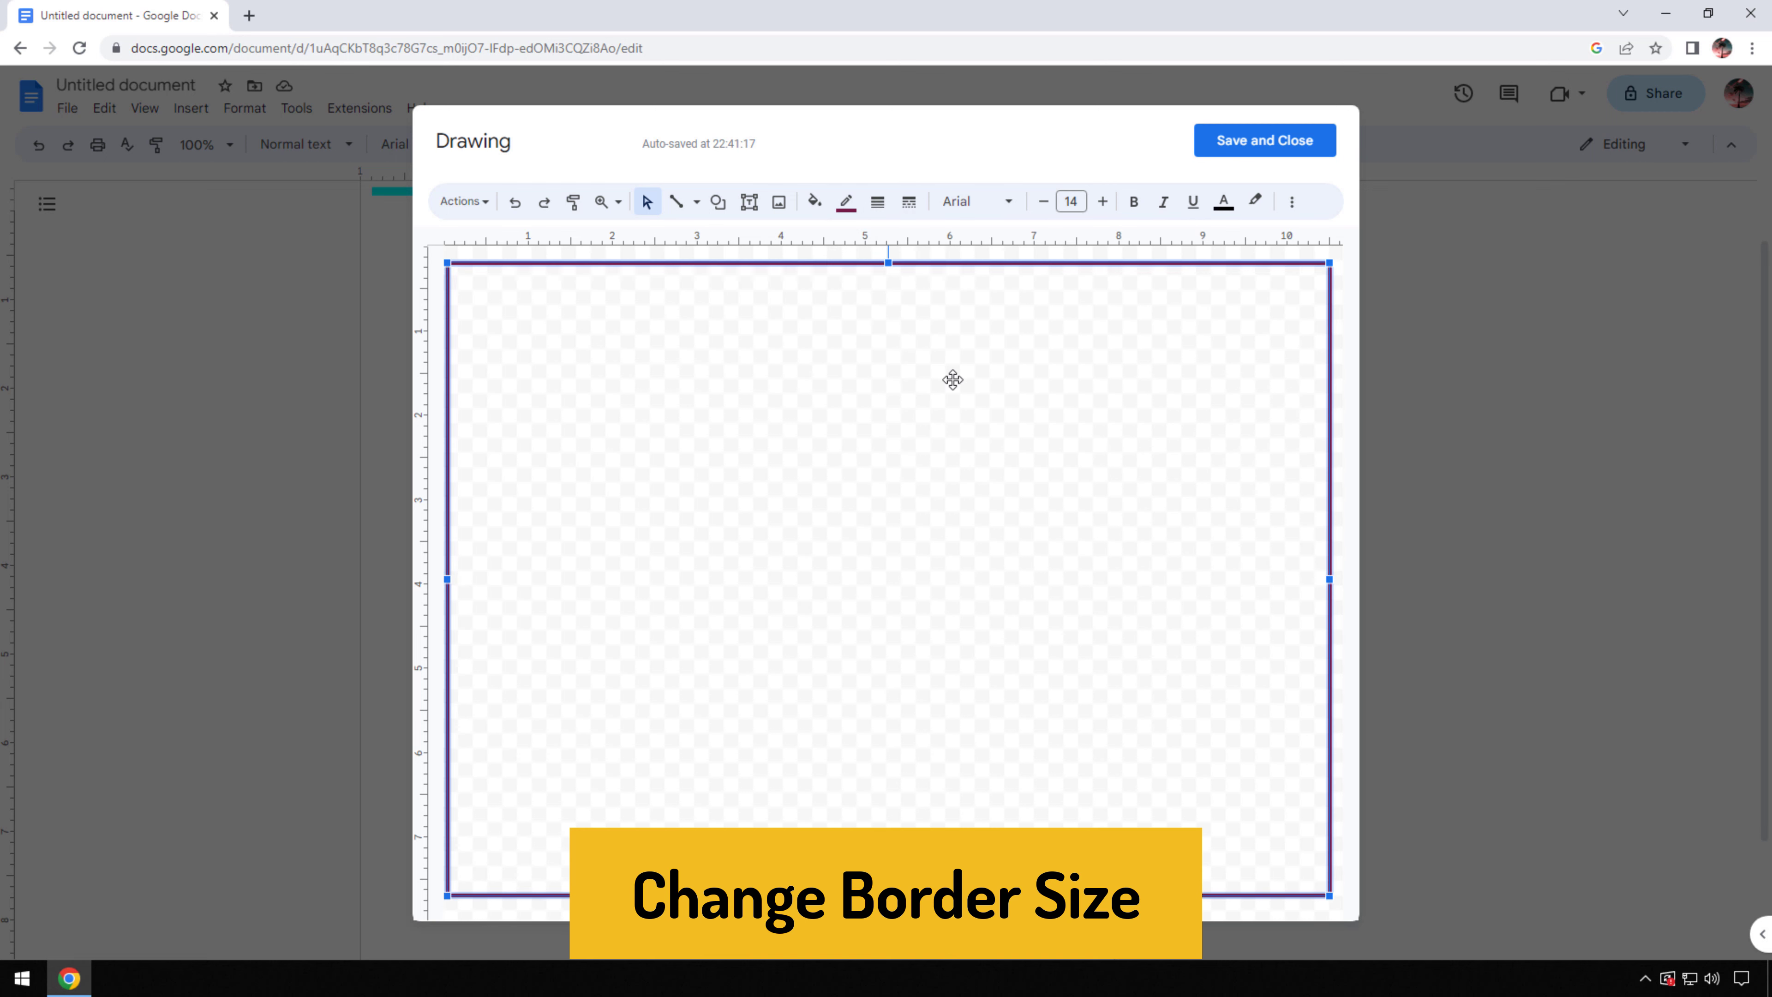
Insert the drawing into the document and delete the extra content after the paragraphs.
click(1230, 147)
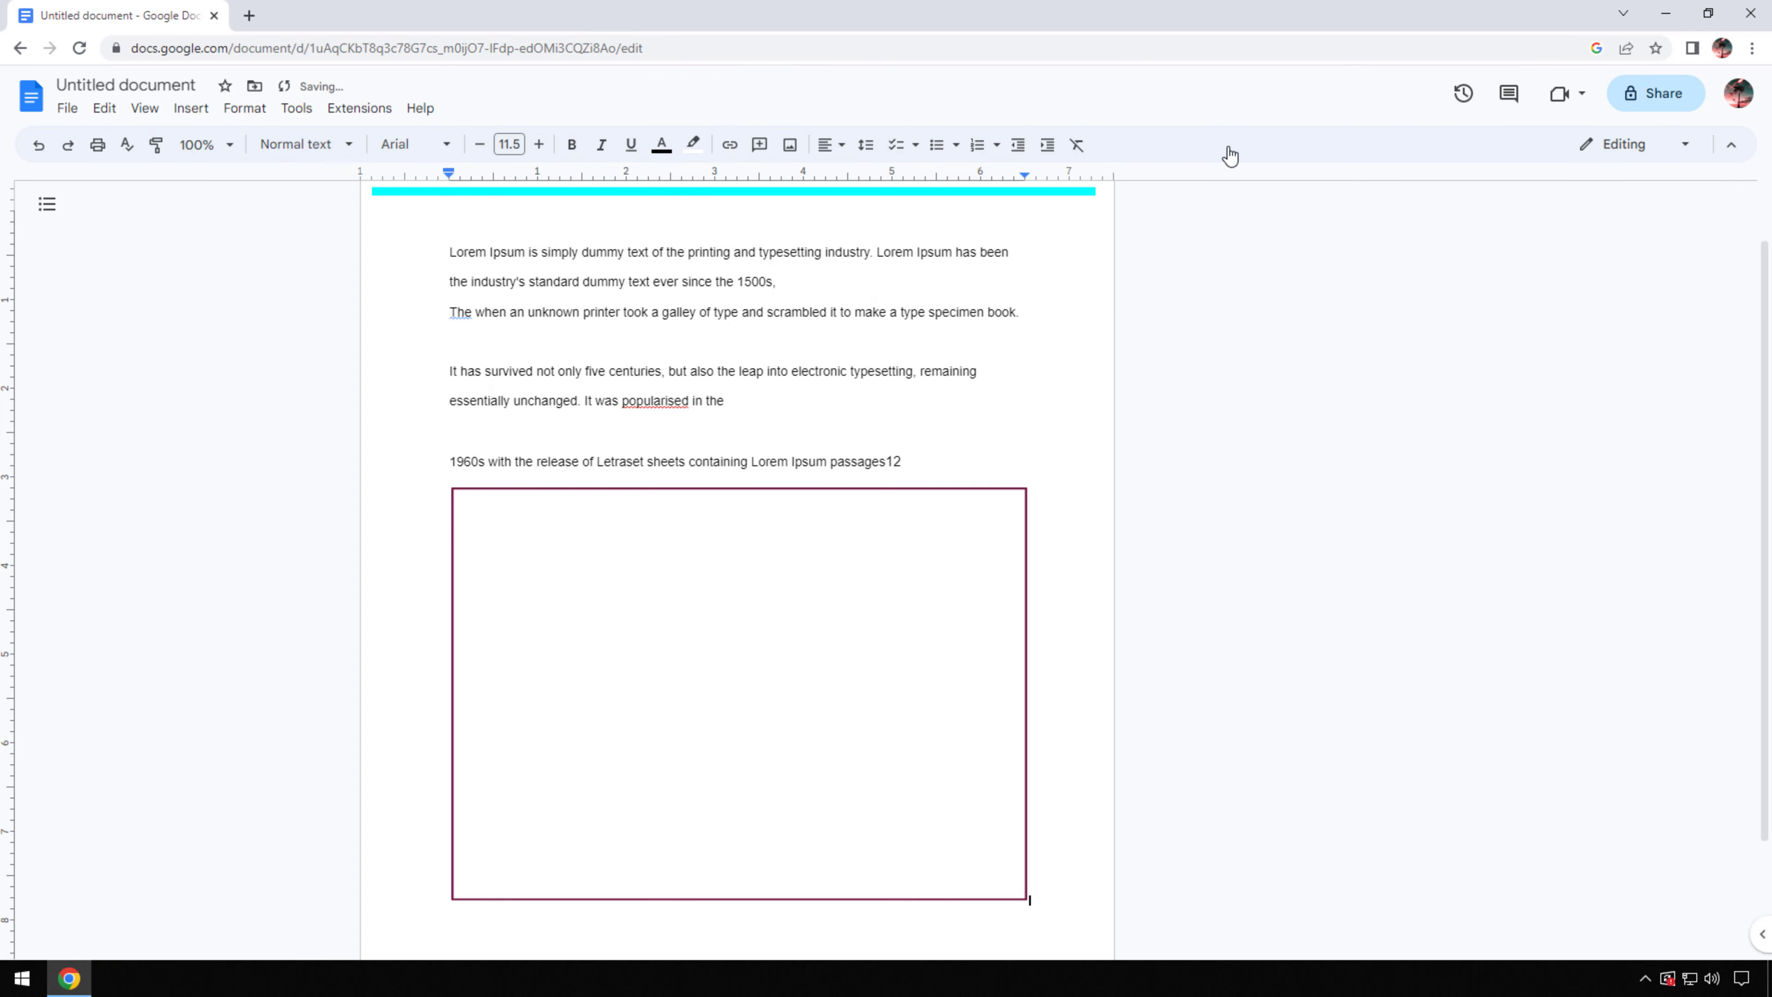
click(975, 547)
click(889, 462)
key(Delete)
key(Delete)
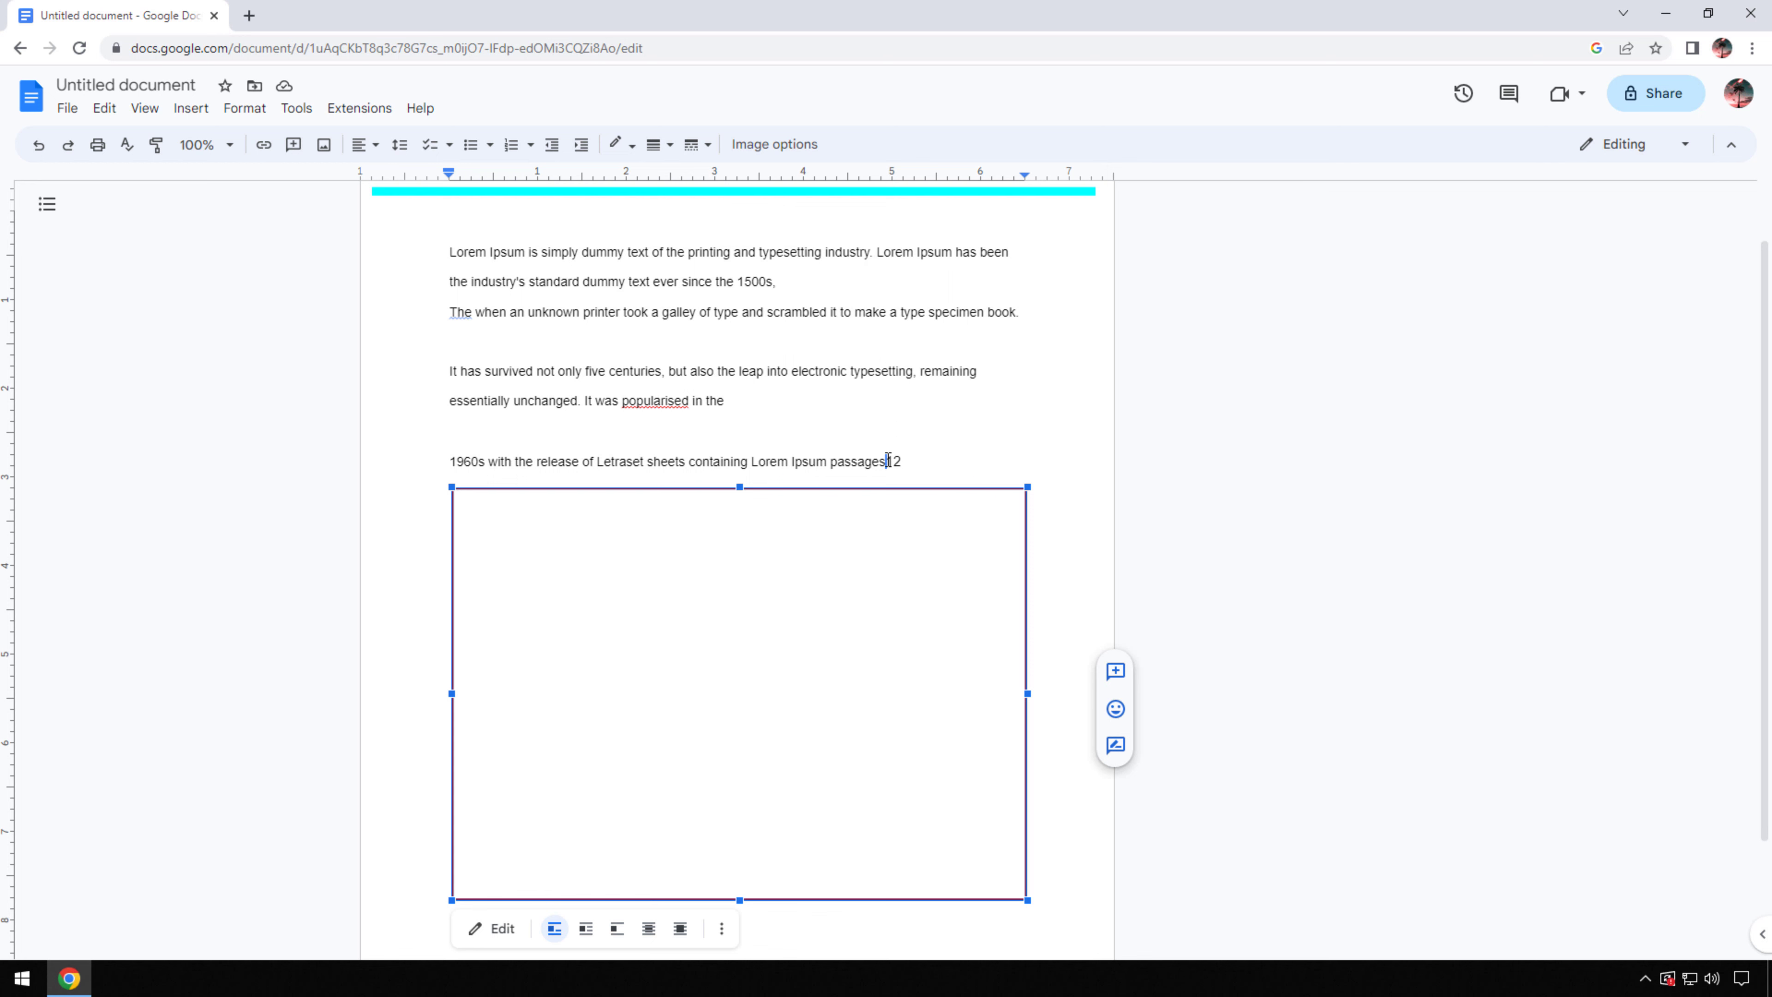
Set the drawing to Behind text and move it up behind the paragraphs.
click(705, 768)
click(653, 934)
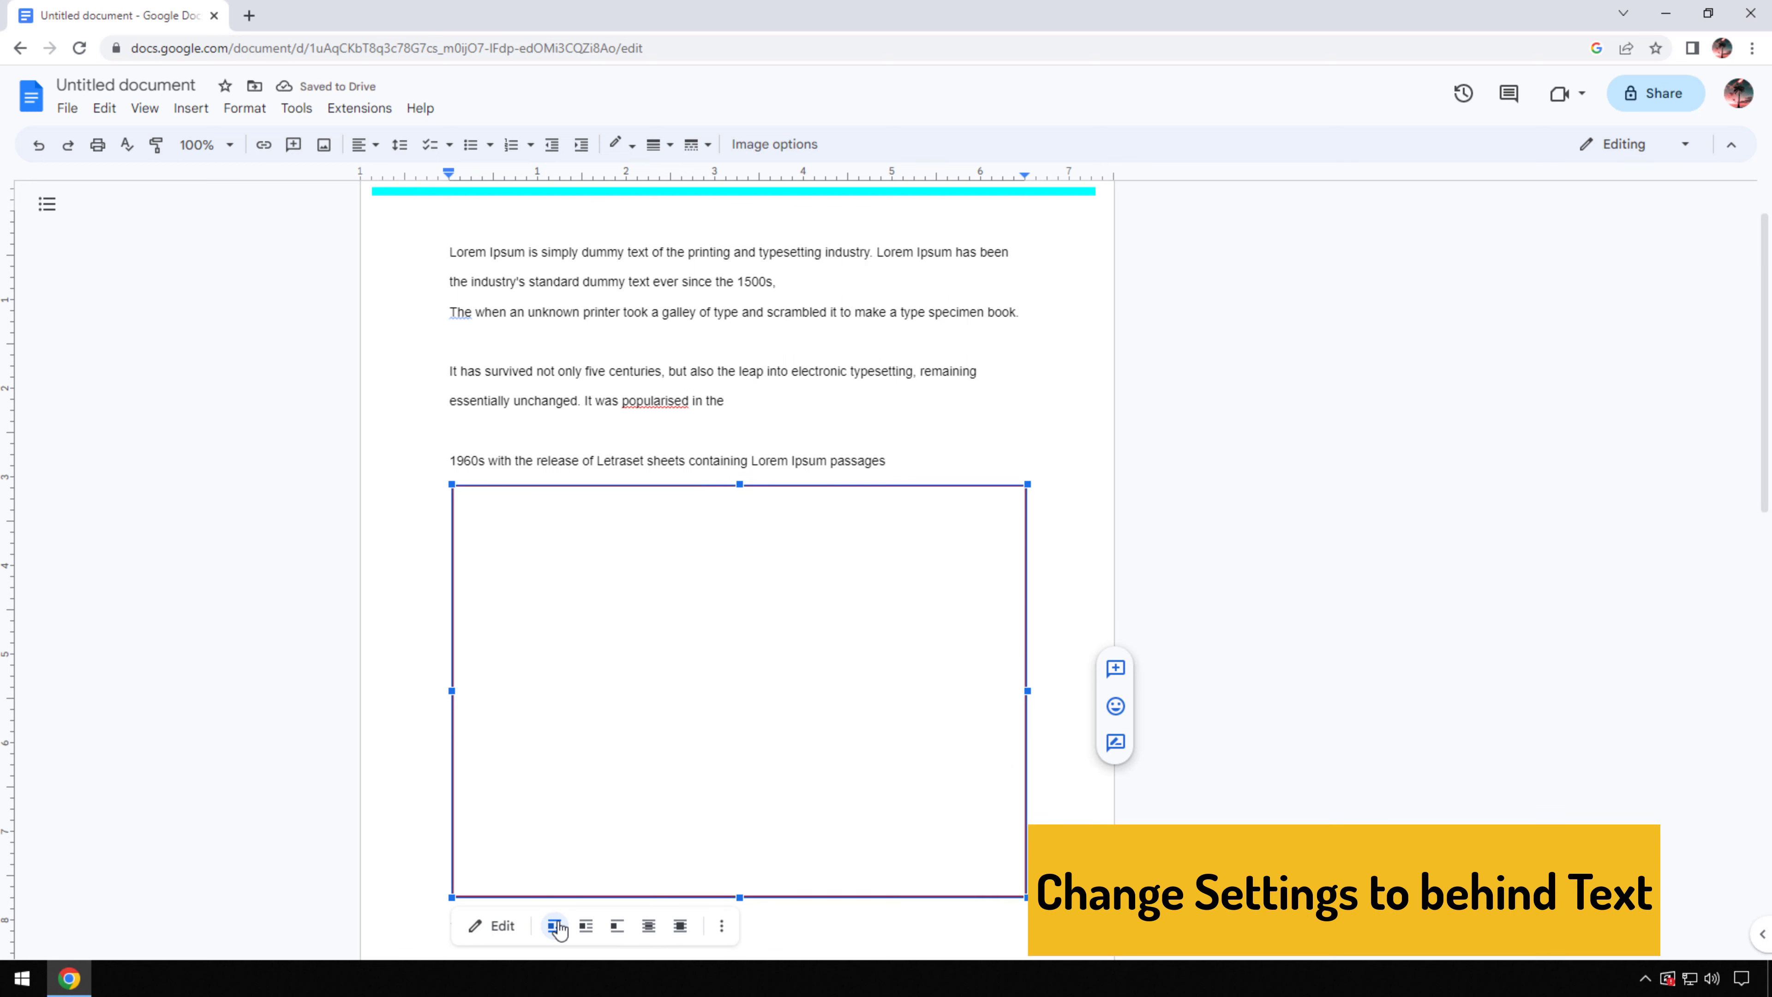
click(649, 928)
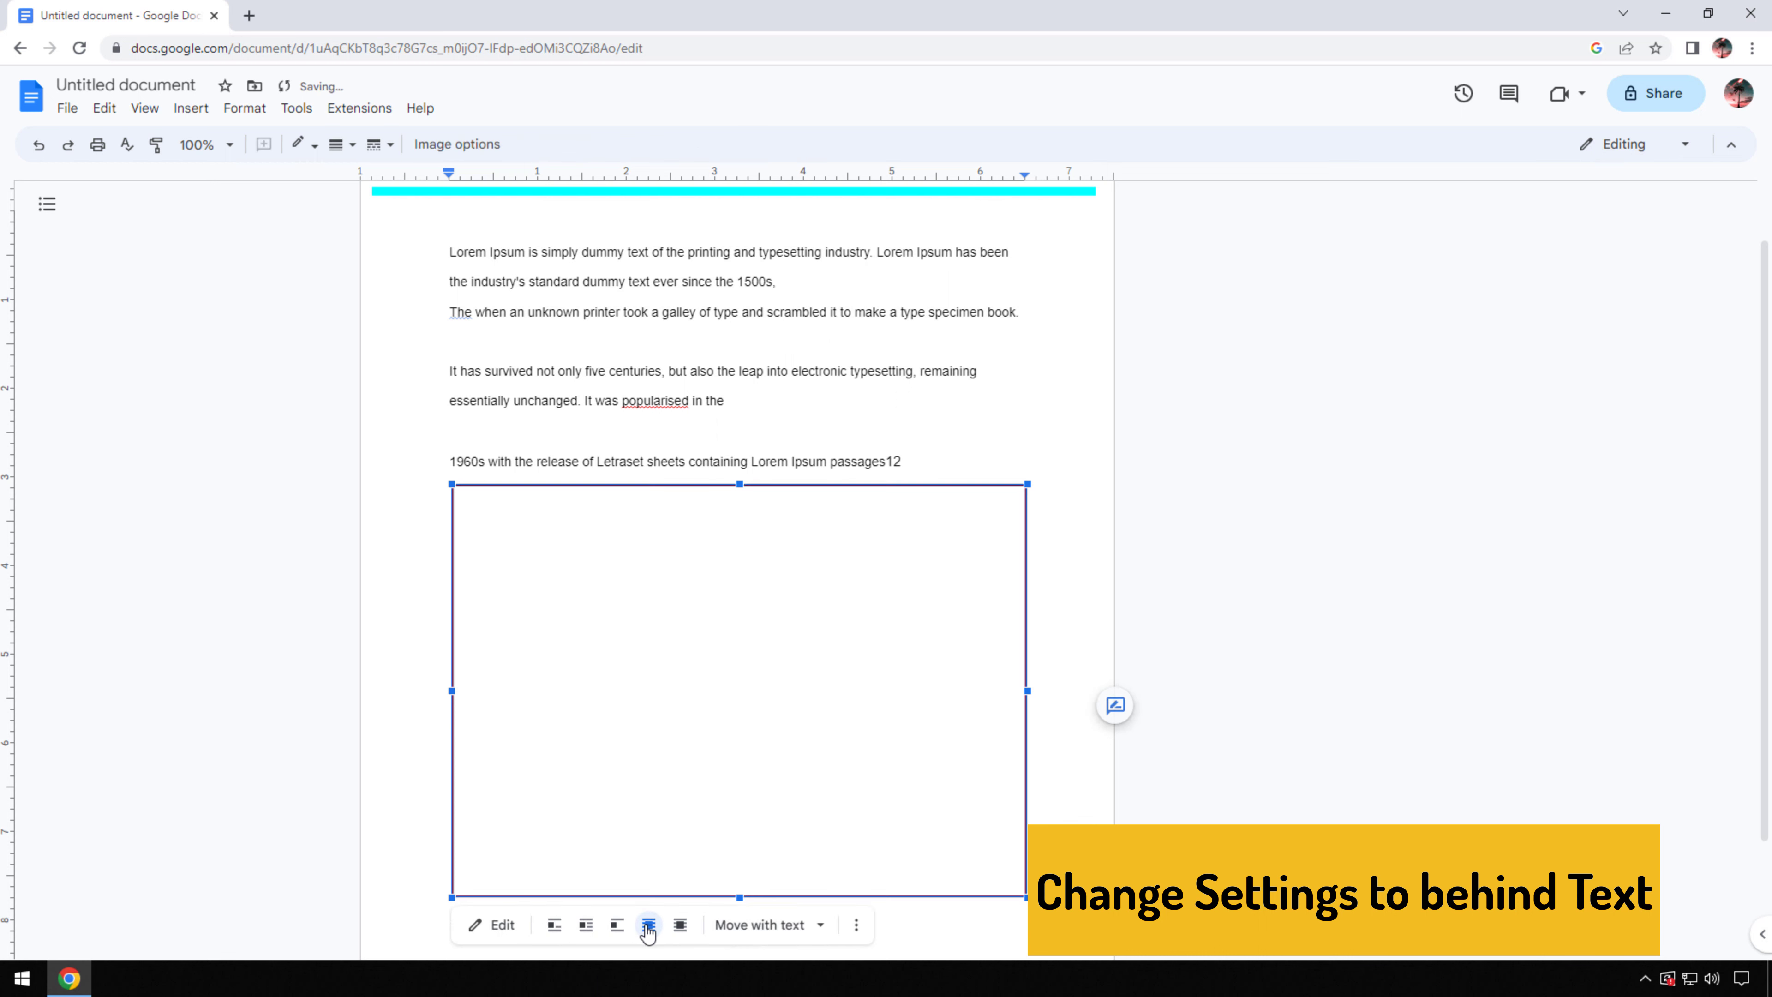
mouse_move(753, 753)
mouse_down()
mouse_move(743, 588)
mouse_move(825, 529)
mouse_up()
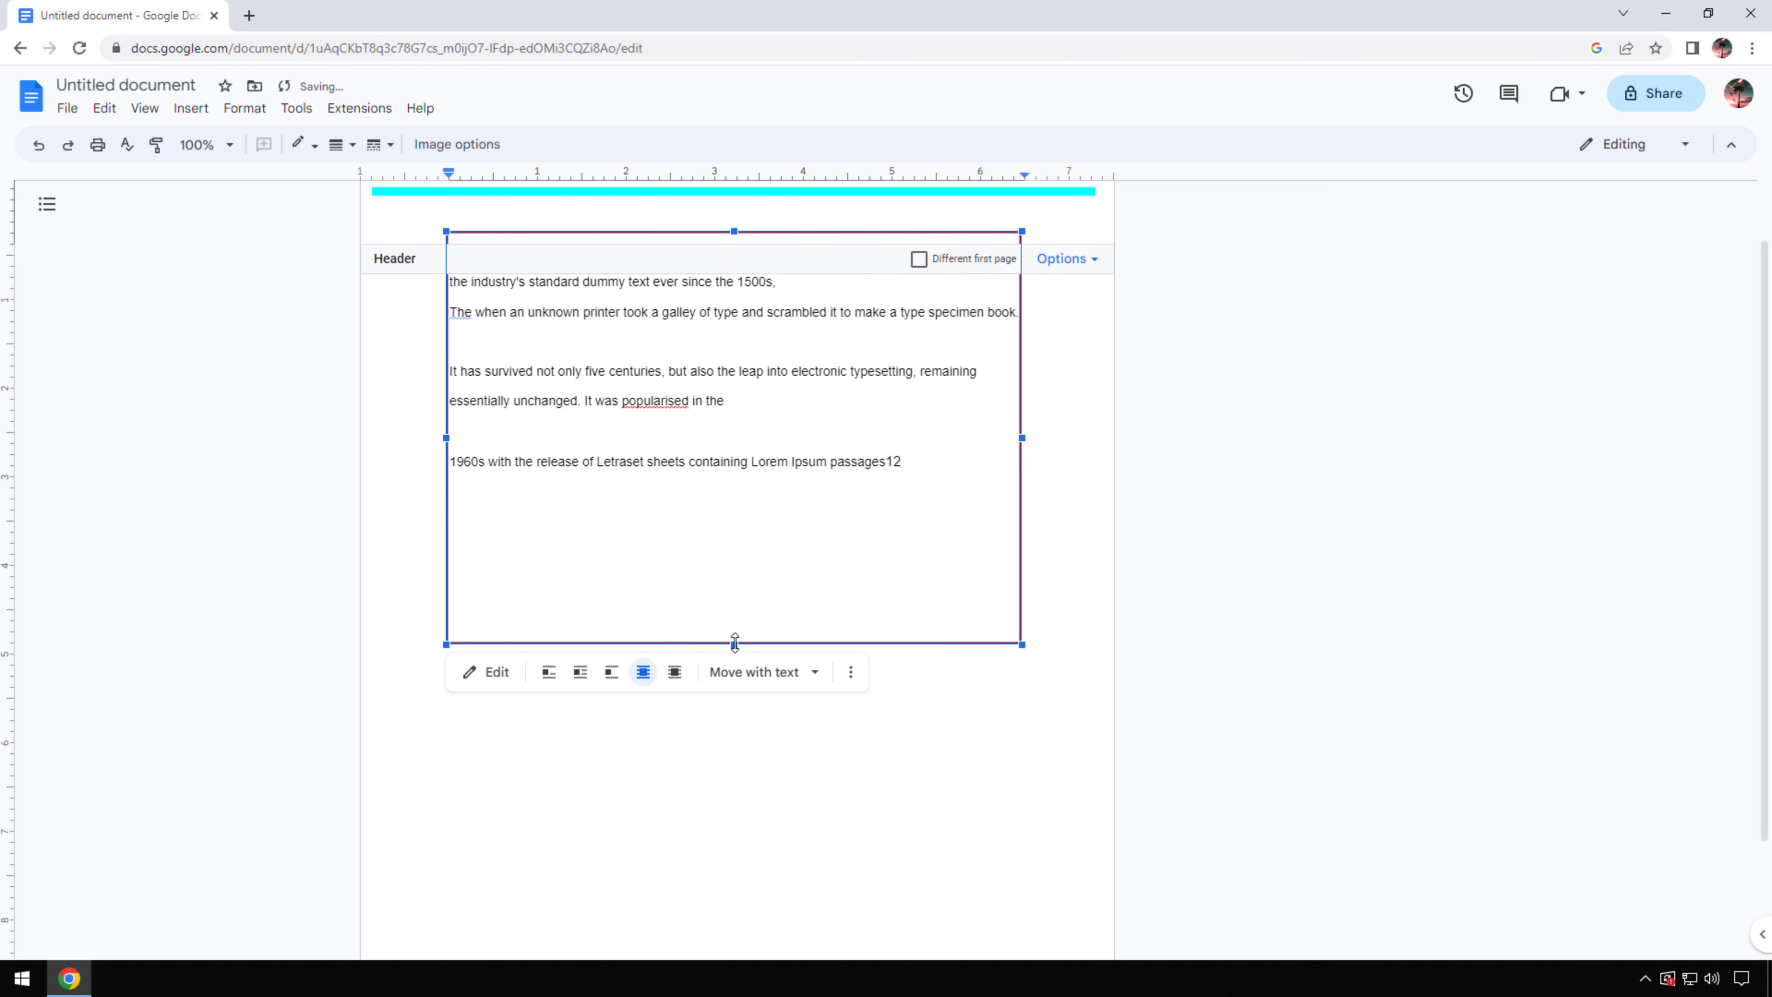
Stretch the frame taller, move it up around the TechinPost heading, and widen it to the right margin.
drag(734, 644, 744, 889)
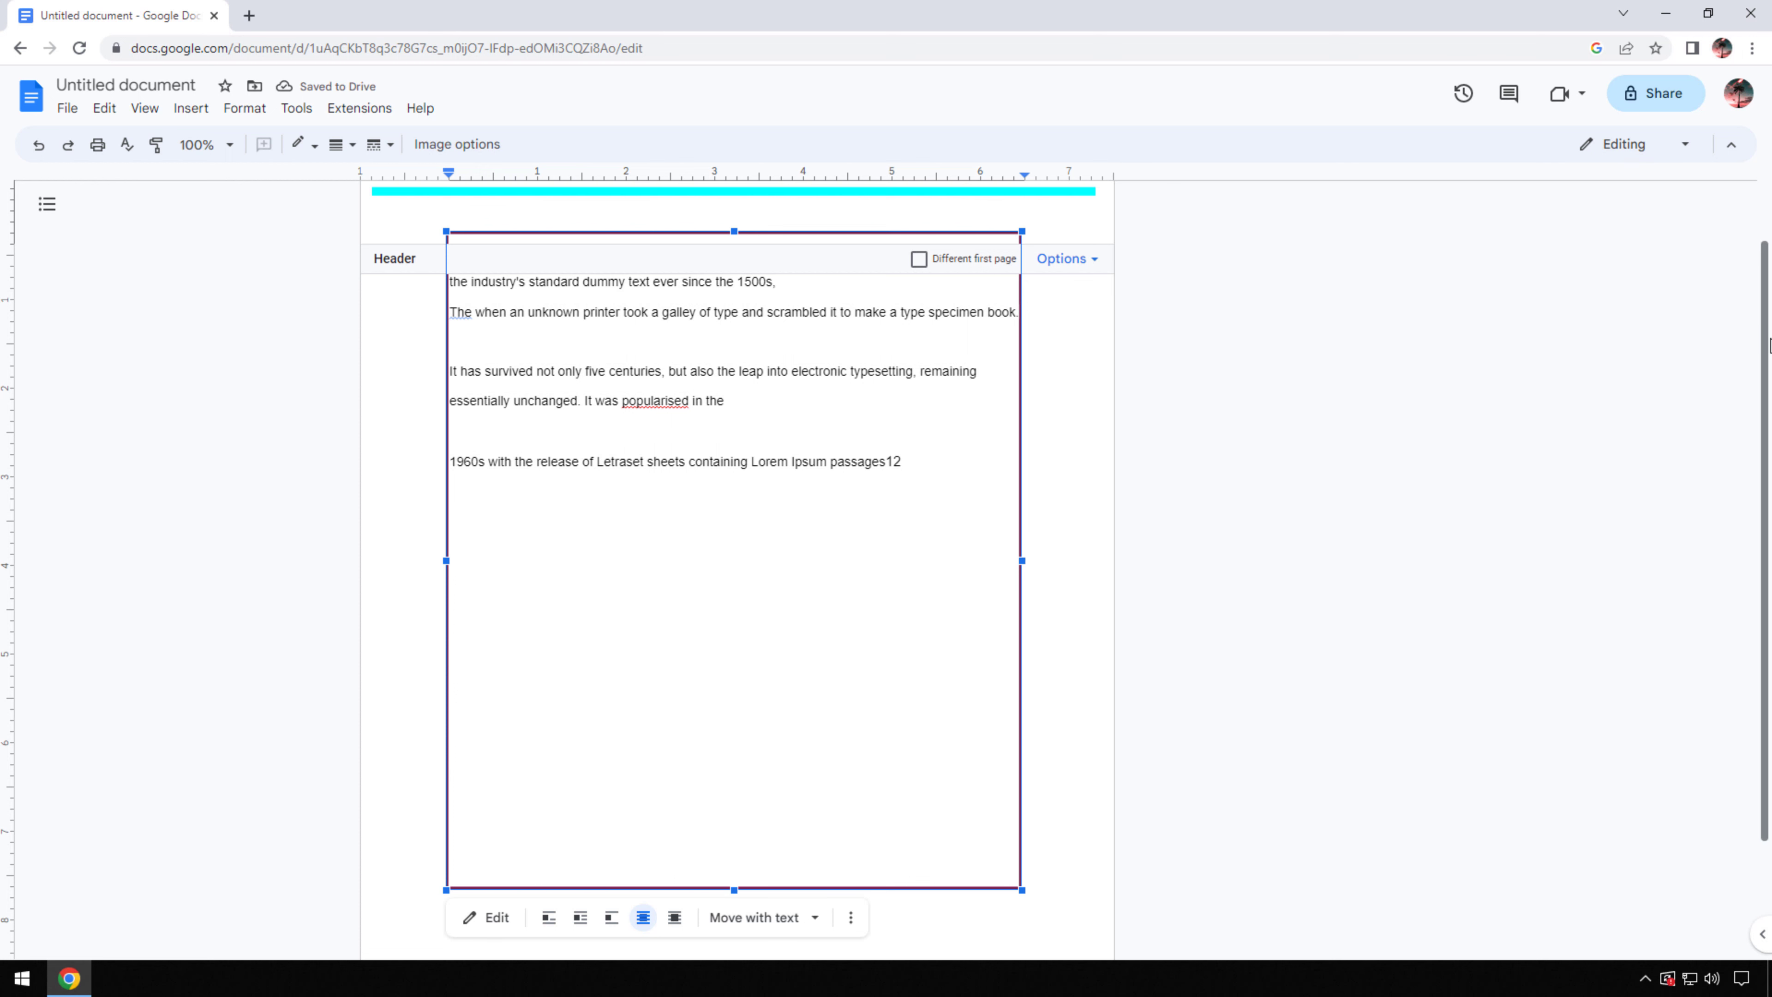
scroll(1770, 342, up, 2)
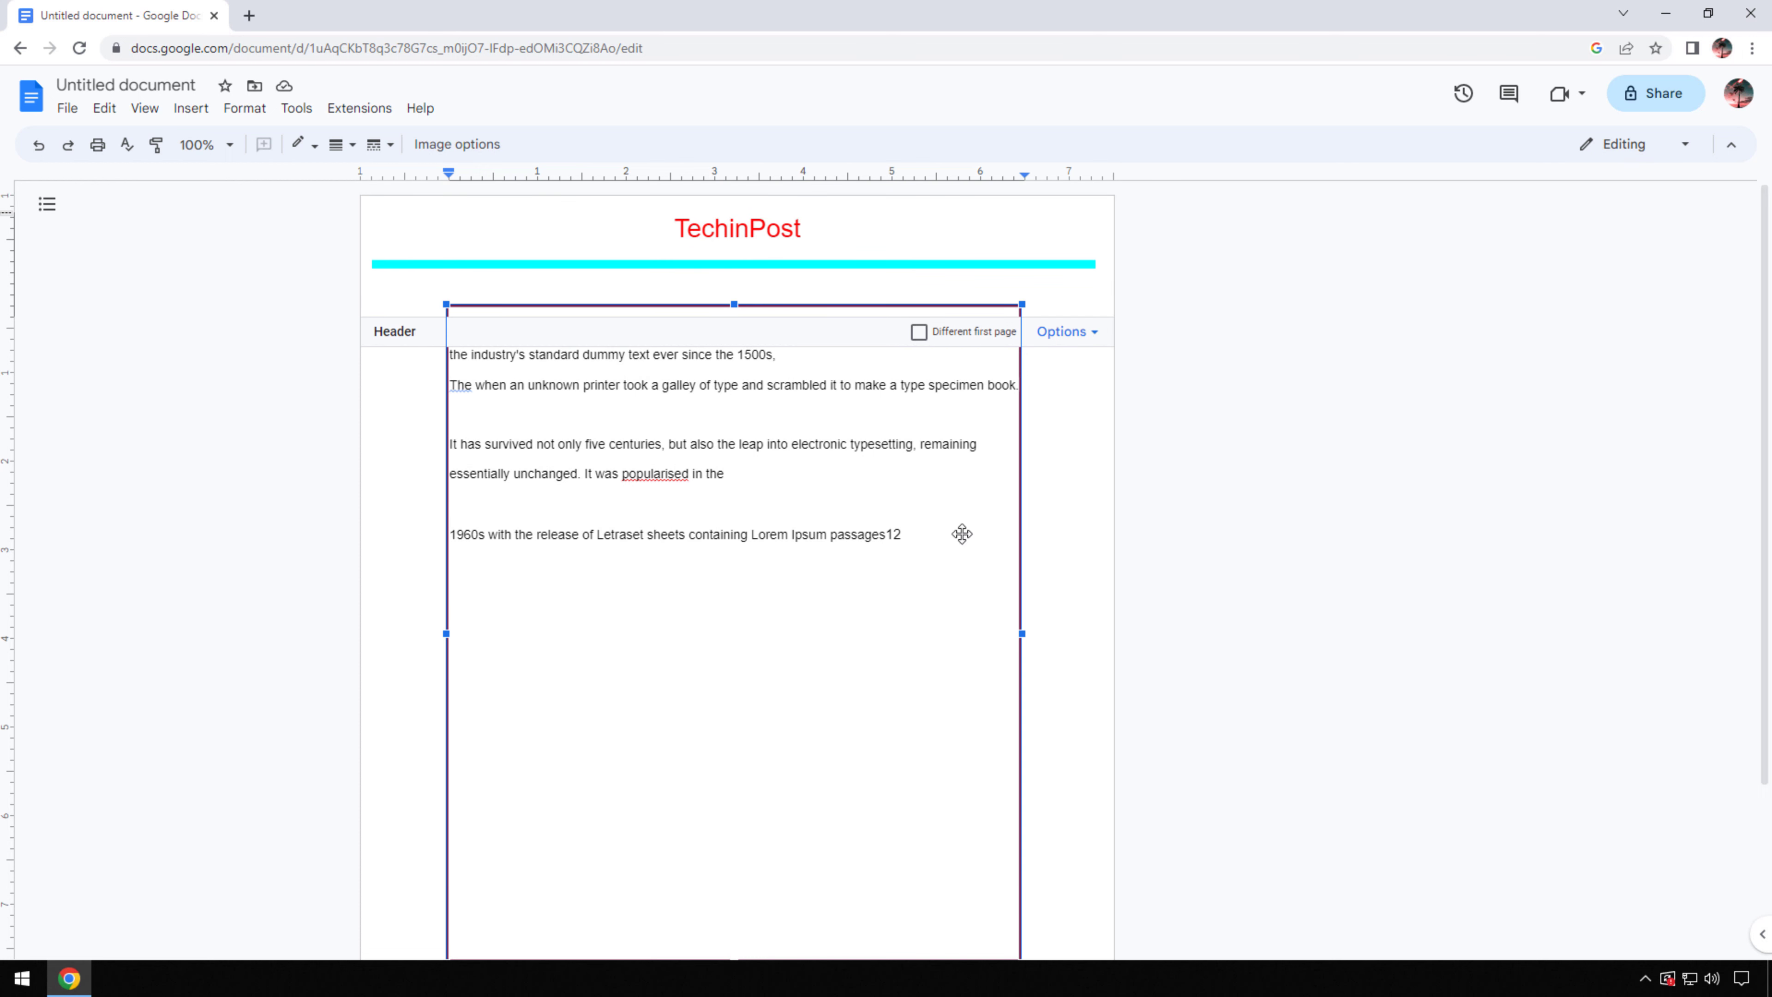
scroll(872, 667, down, 1)
mouse_move(862, 680)
mouse_down()
mouse_move(798, 622)
mouse_move(805, 588)
mouse_move(882, 550)
mouse_move(873, 622)
mouse_up()
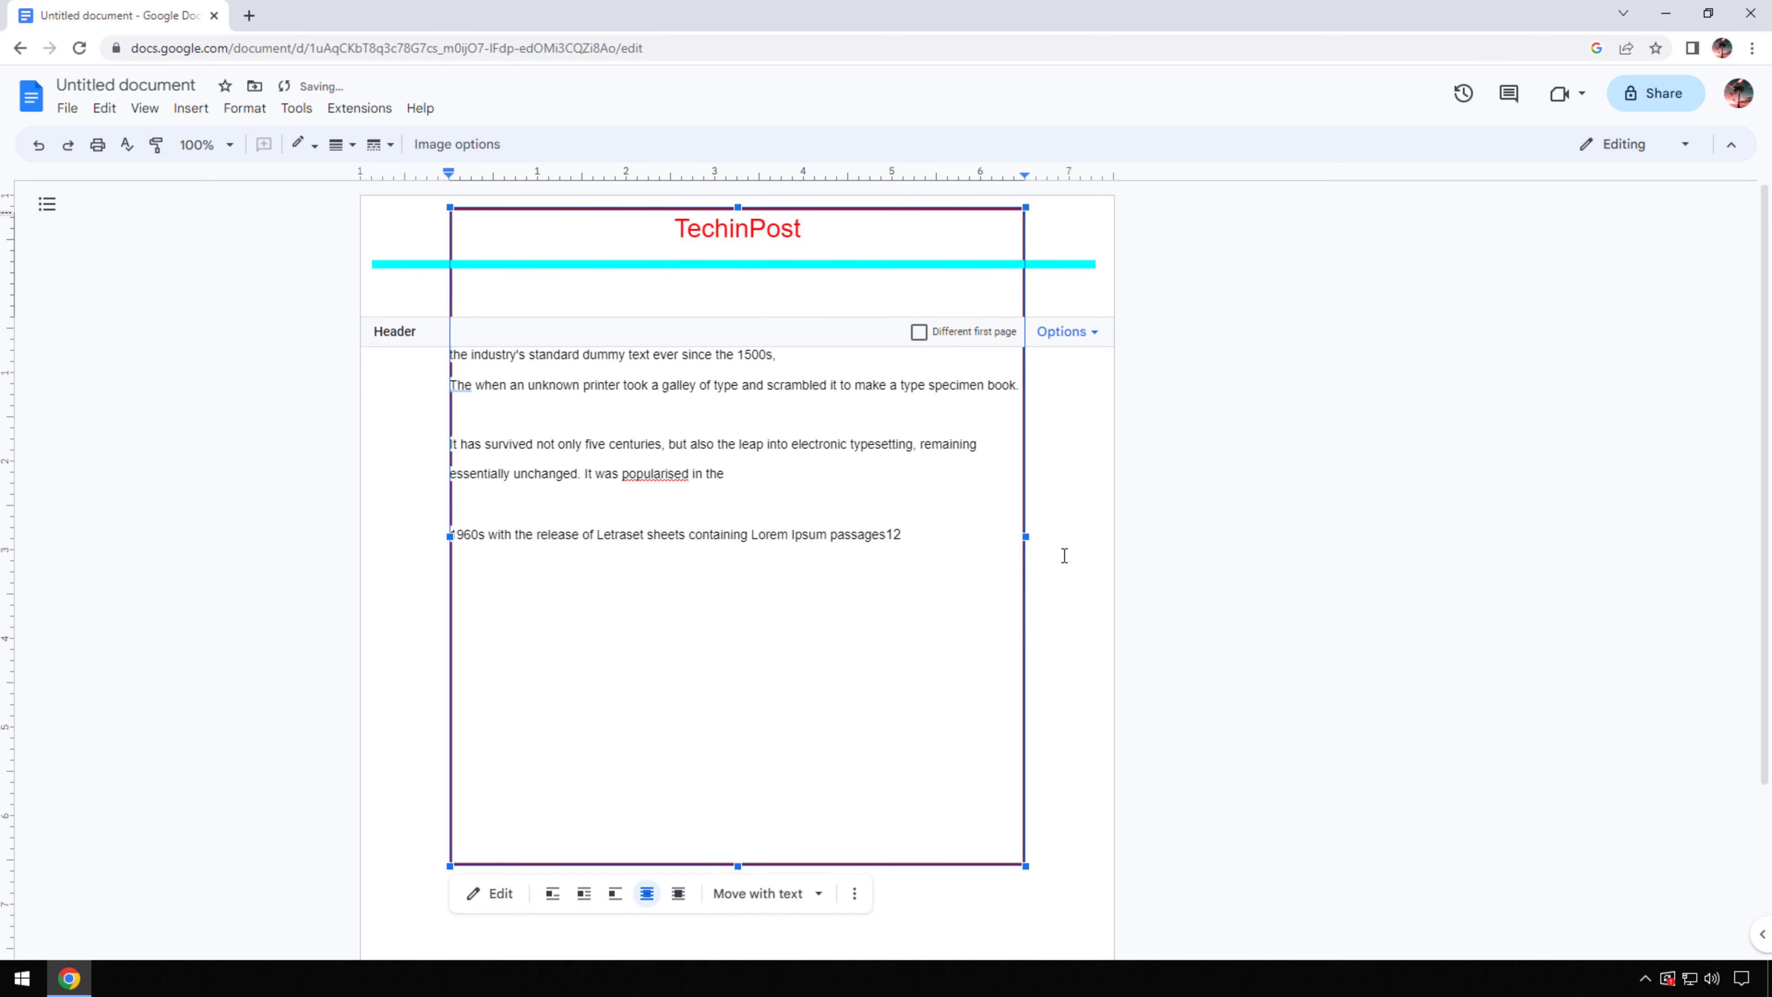
drag(1026, 536, 1102, 537)
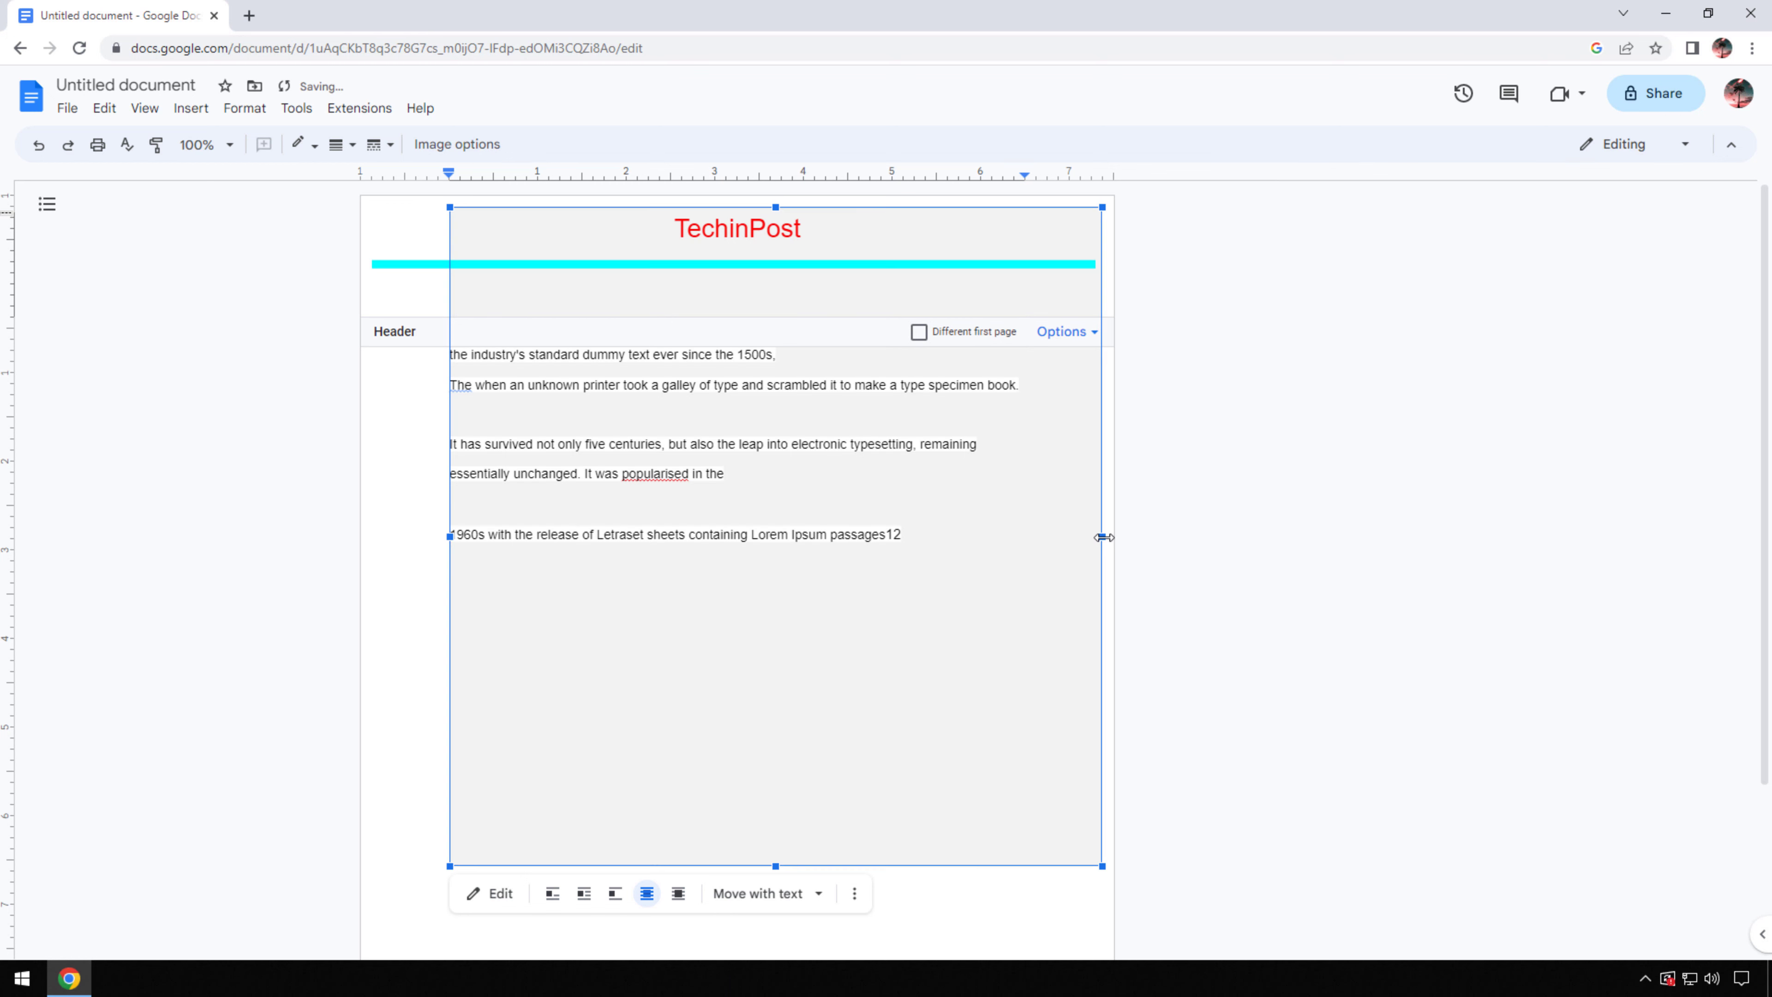
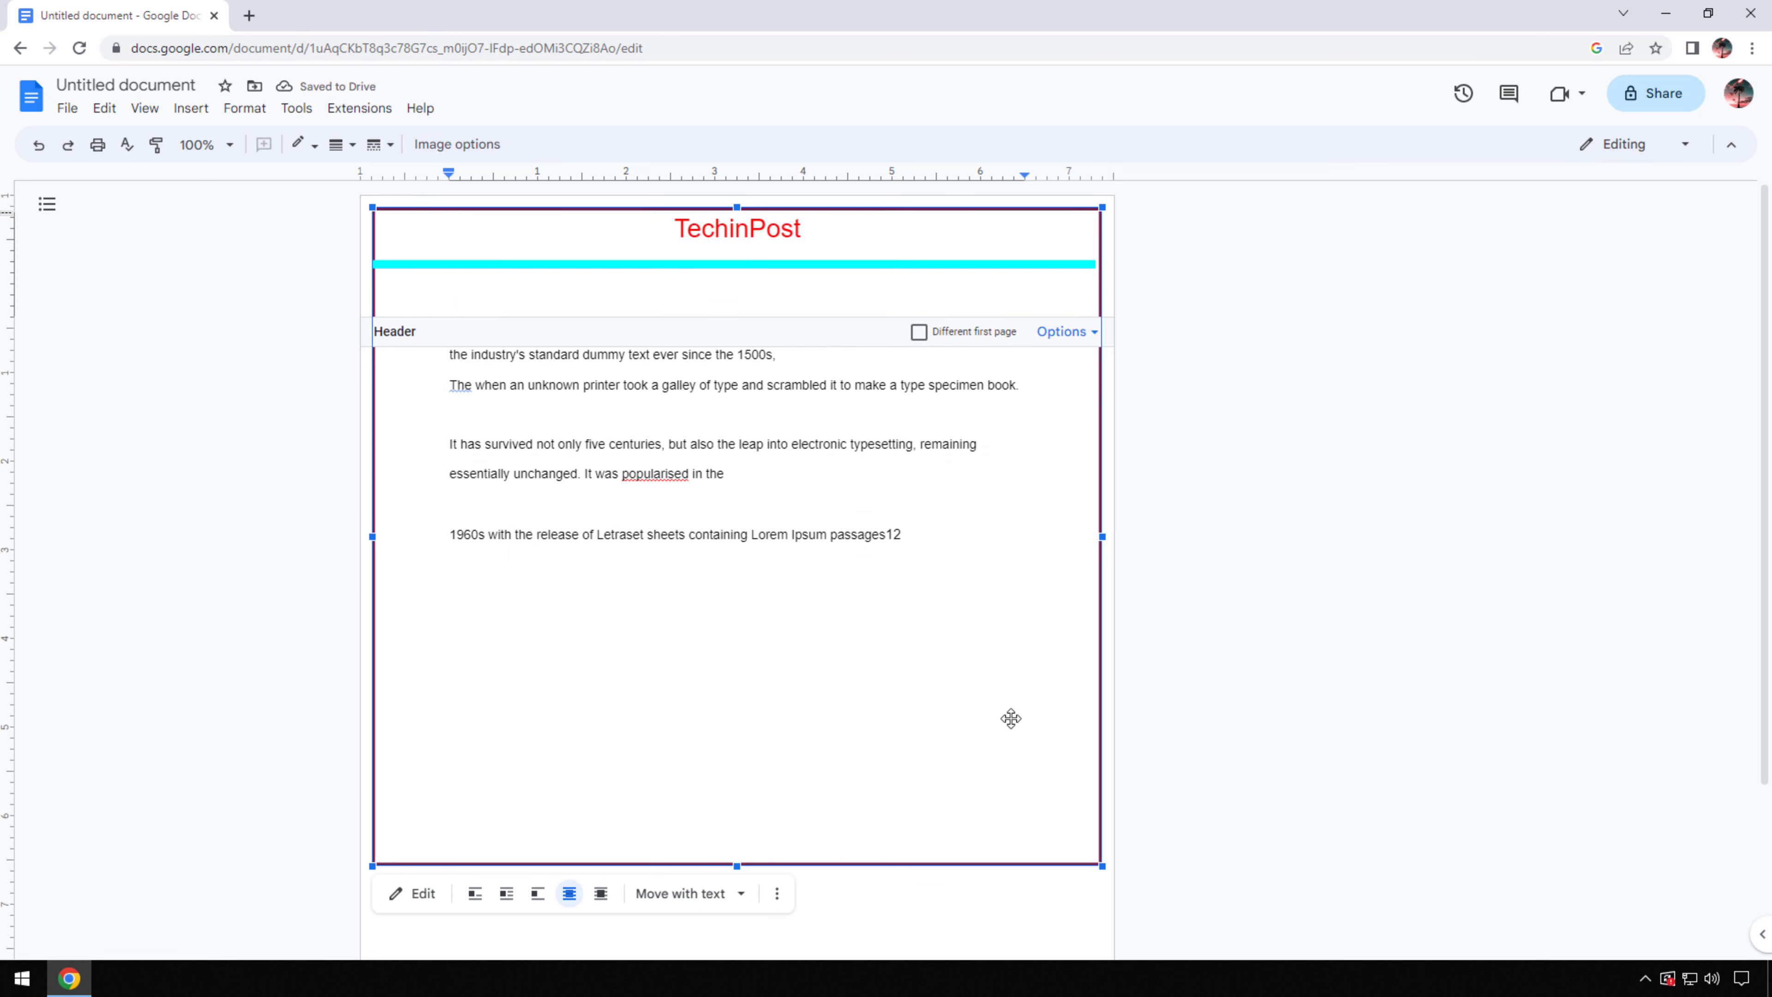
Drag the border frame's bottom edge down to near the page bottom, then deselect it.
drag(1767, 553, 1767, 723)
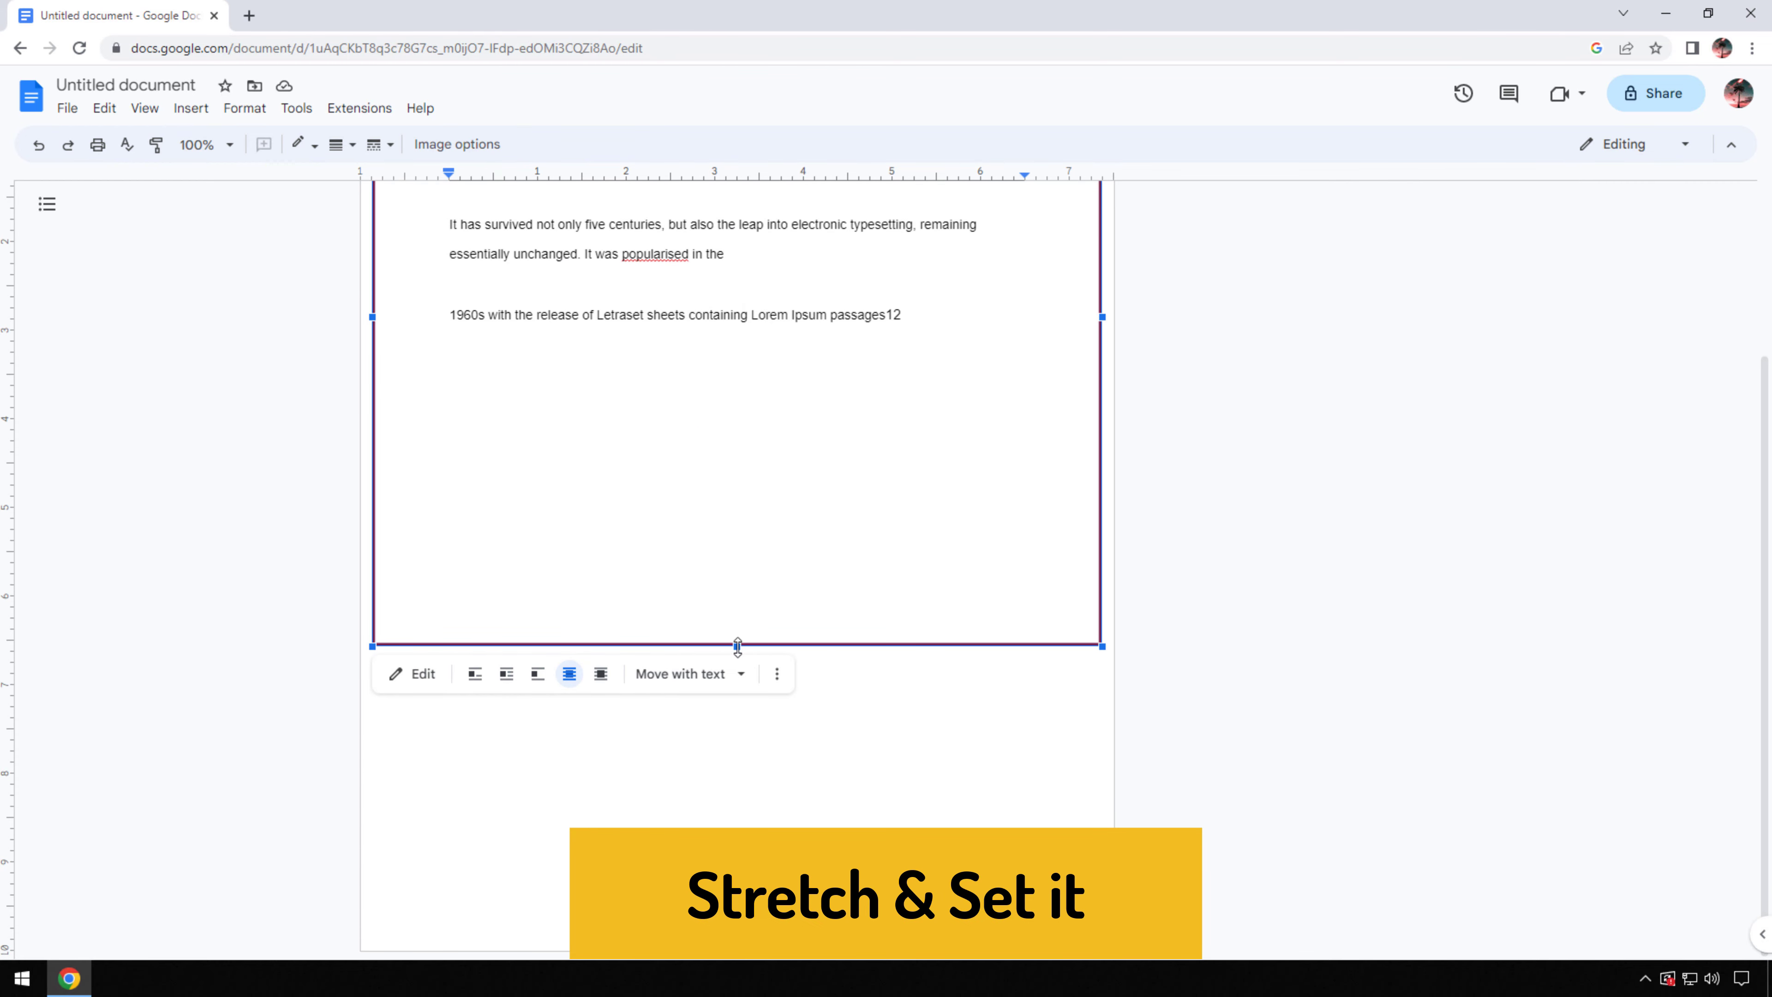
drag(738, 646, 733, 902)
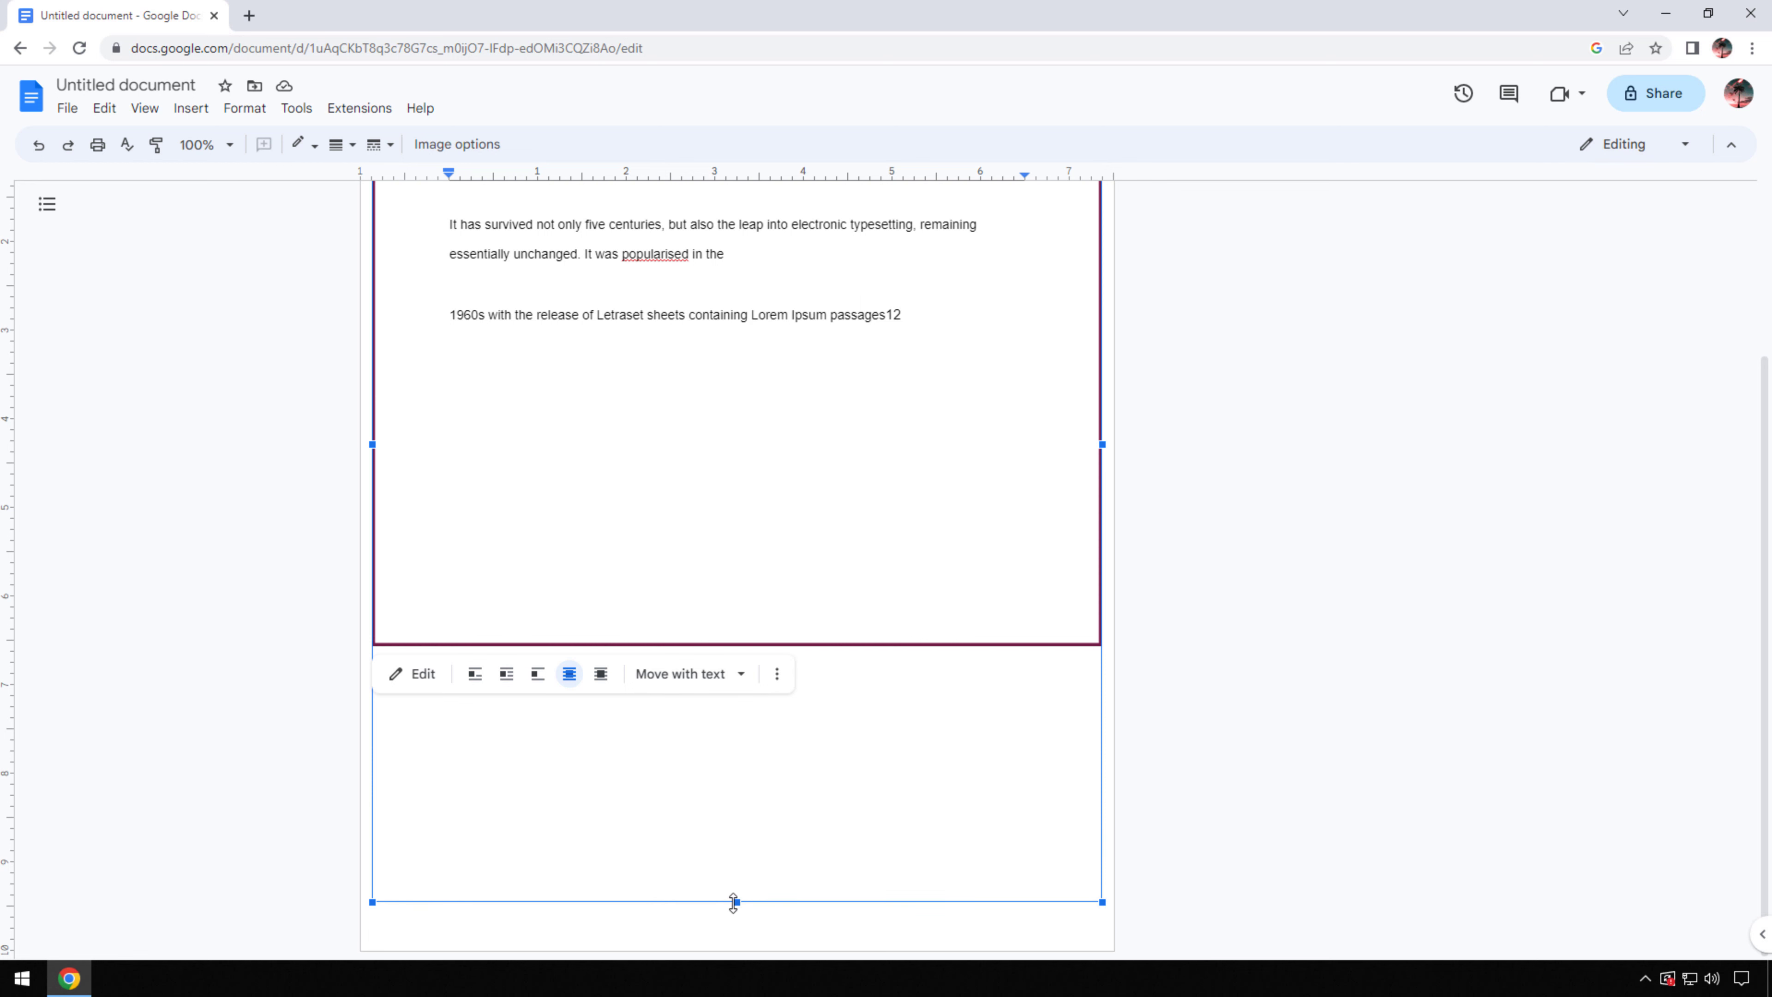
drag(734, 901, 733, 923)
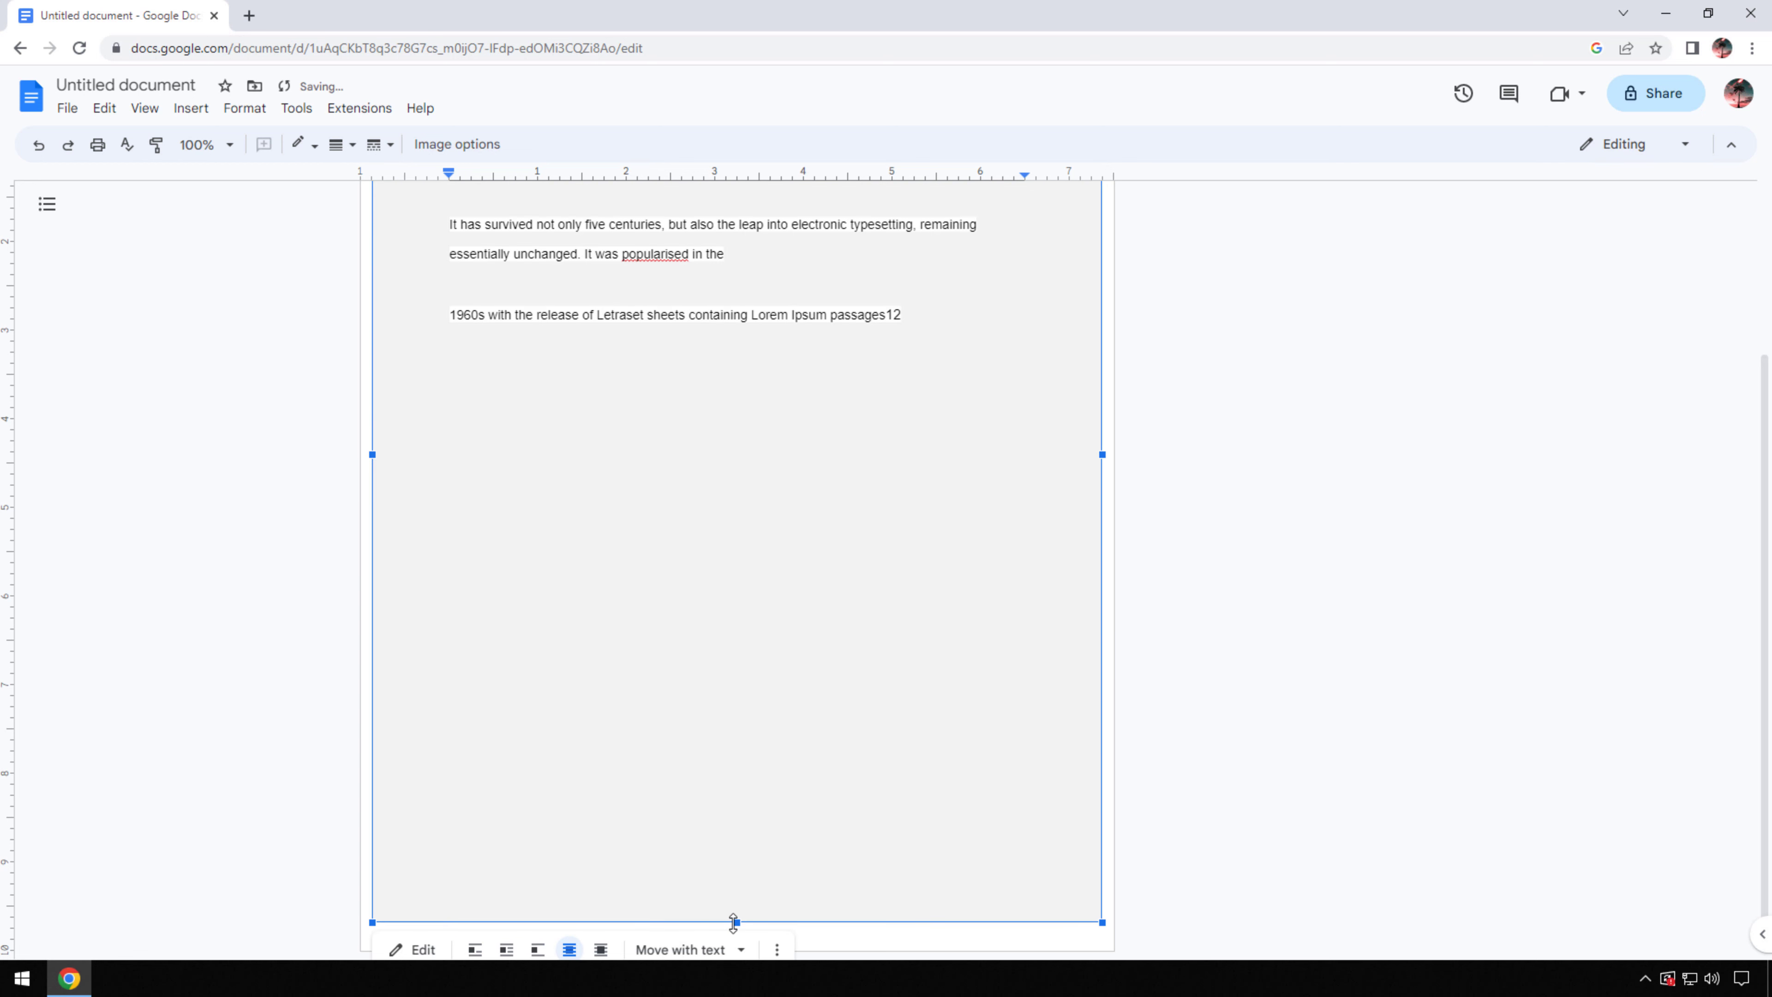
click(1262, 645)
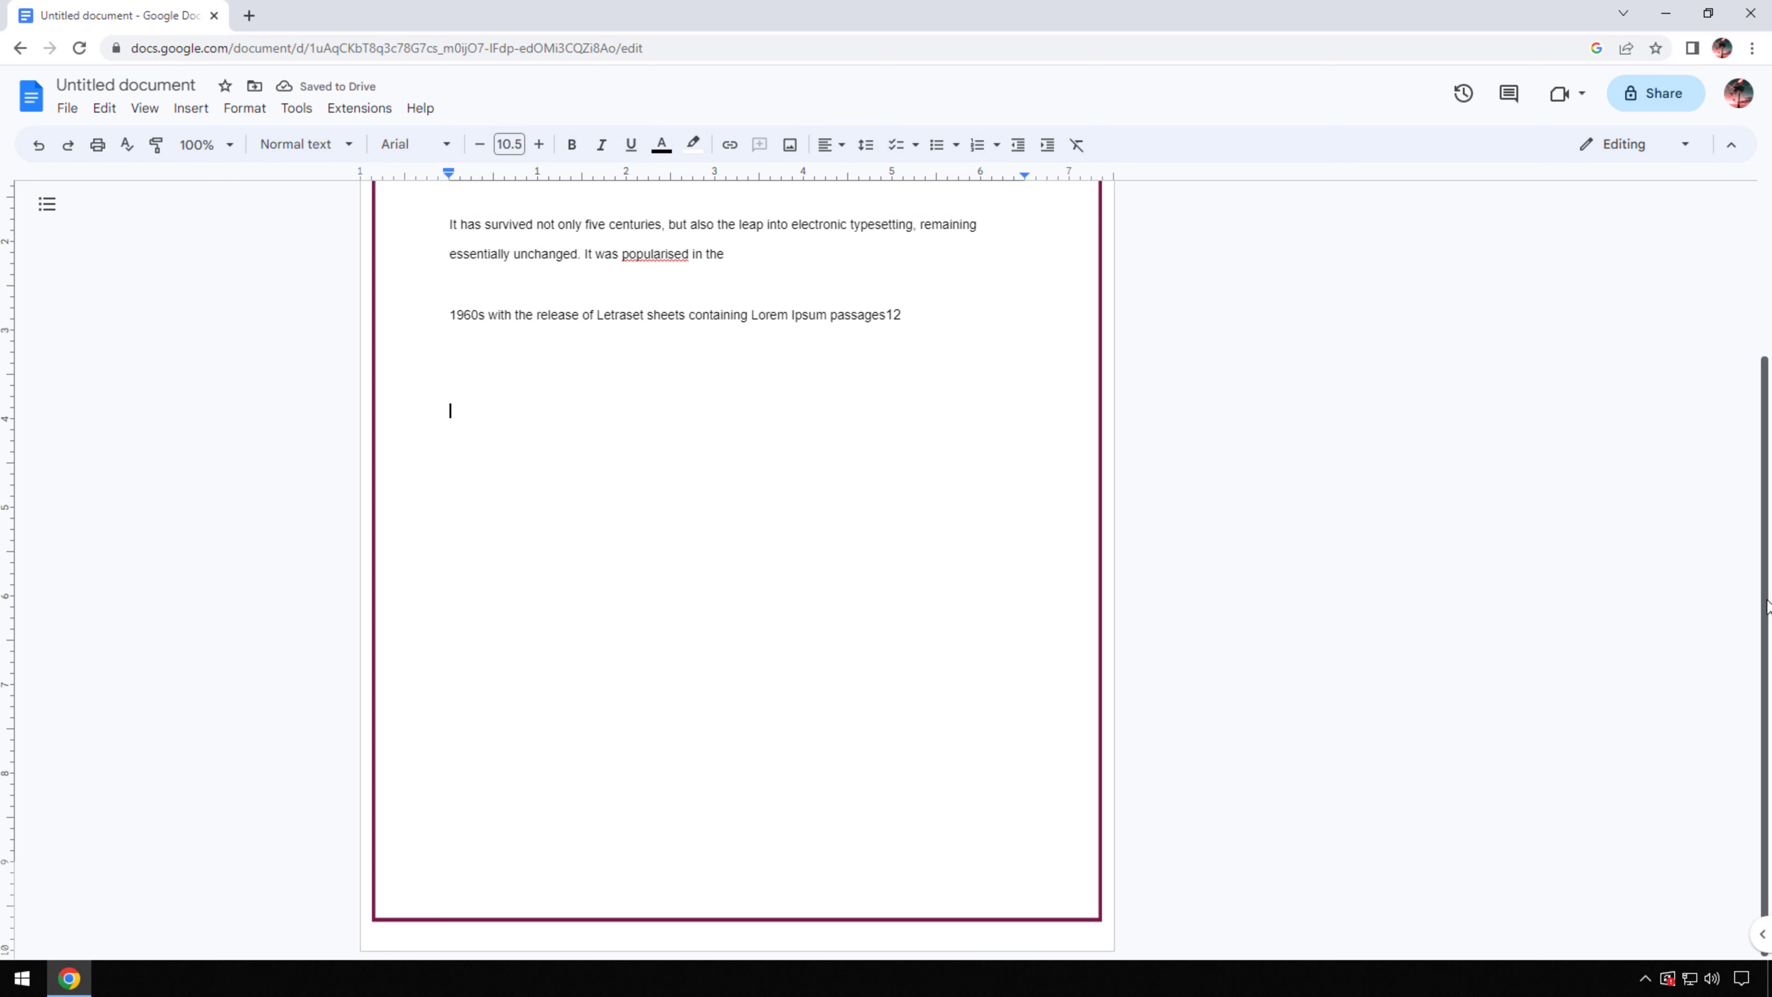
drag(1766, 605, 1766, 286)
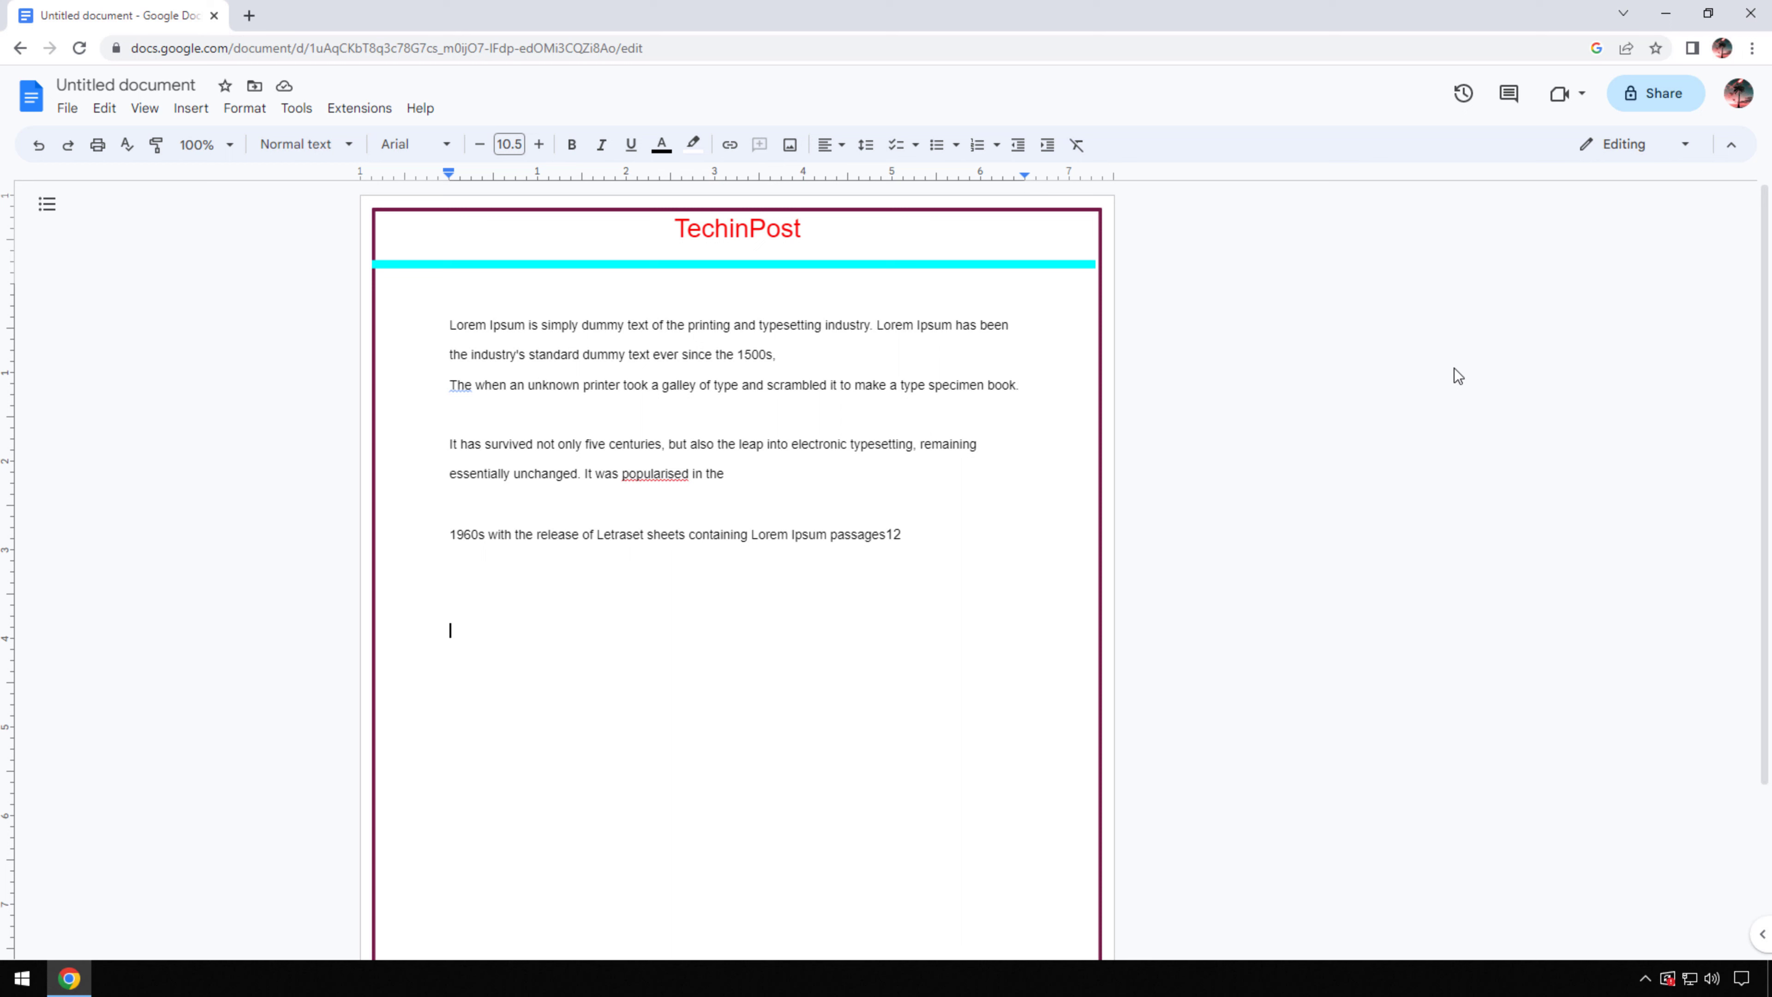
Select the cyan line under the header and set it to Break text wrap.
click(1004, 269)
click(1004, 262)
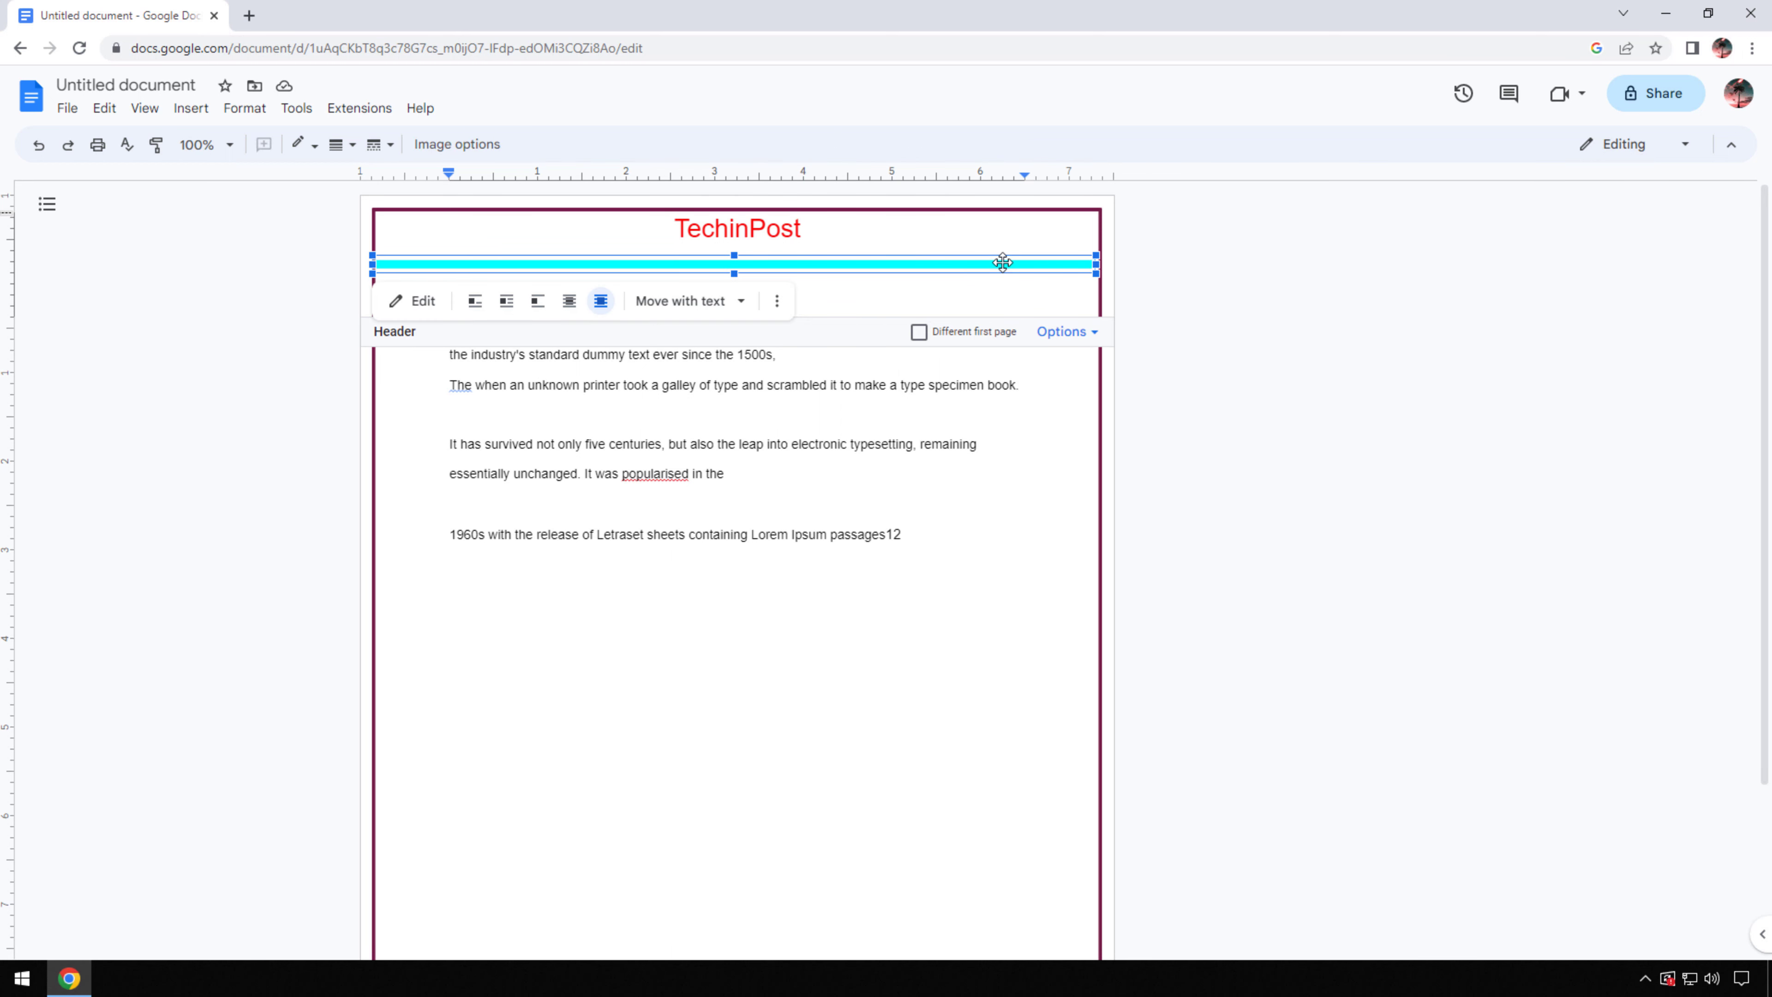
click(570, 302)
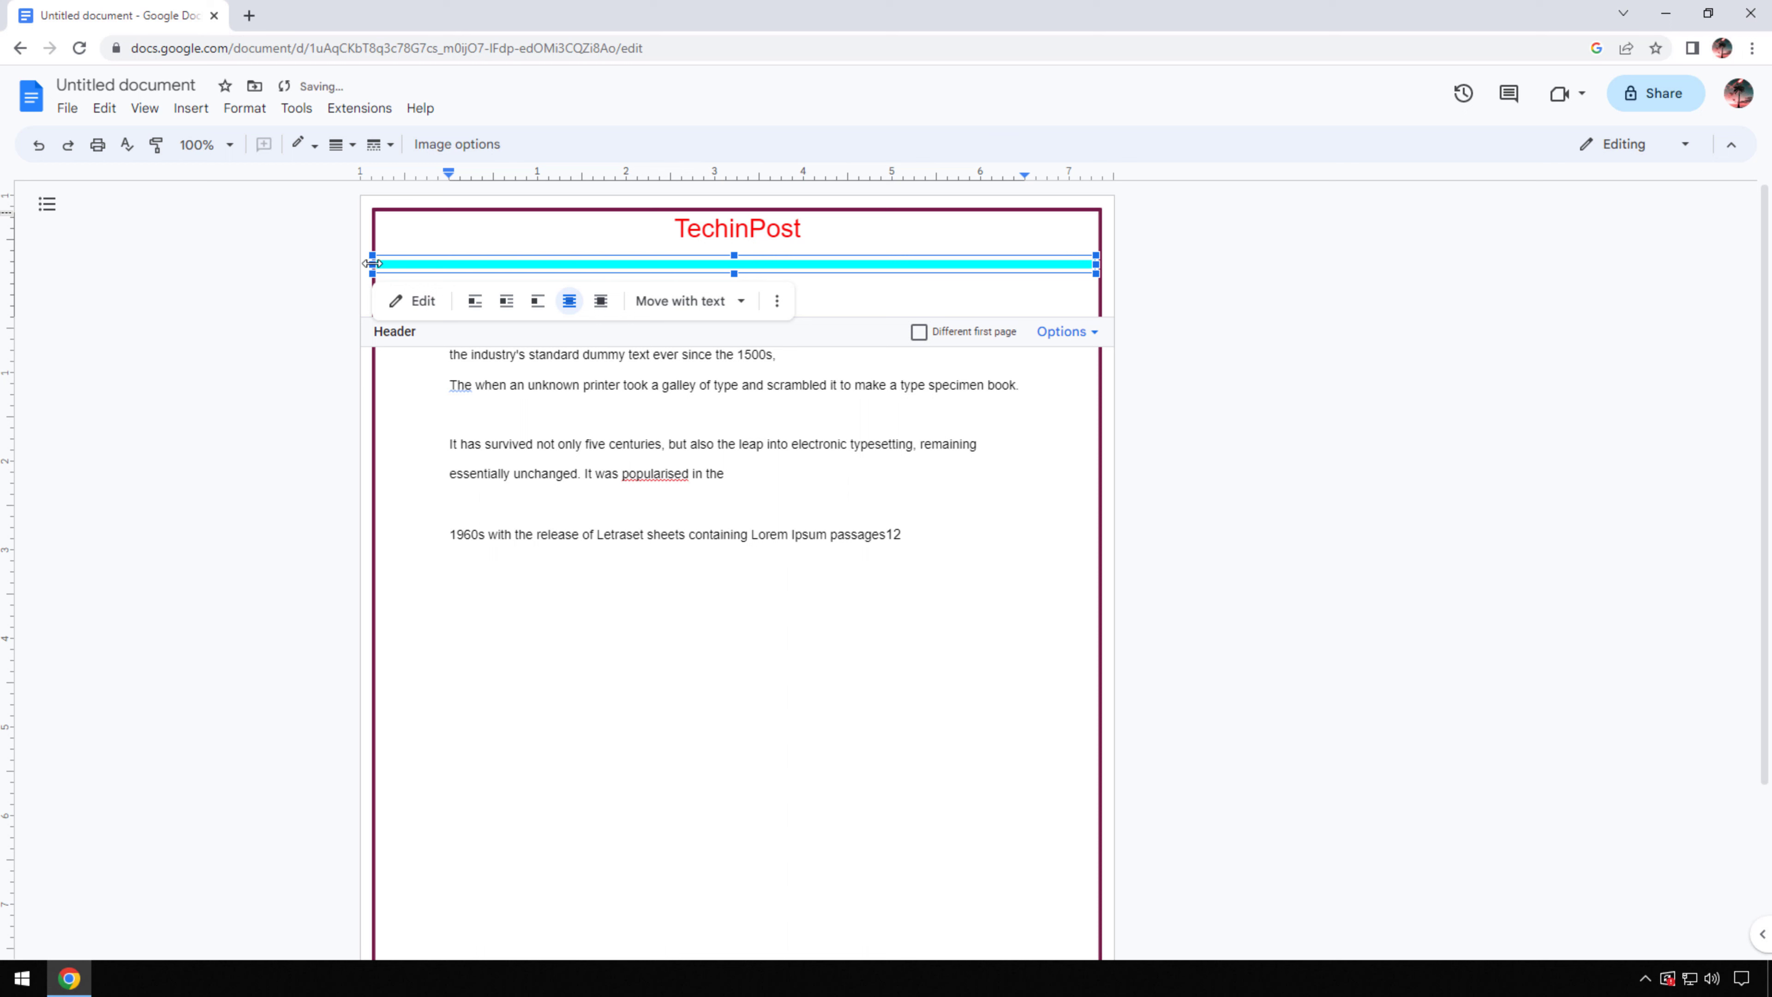
Shorten the cyan line from both ends and centre it beneath TechinPost.
drag(396, 260, 436, 263)
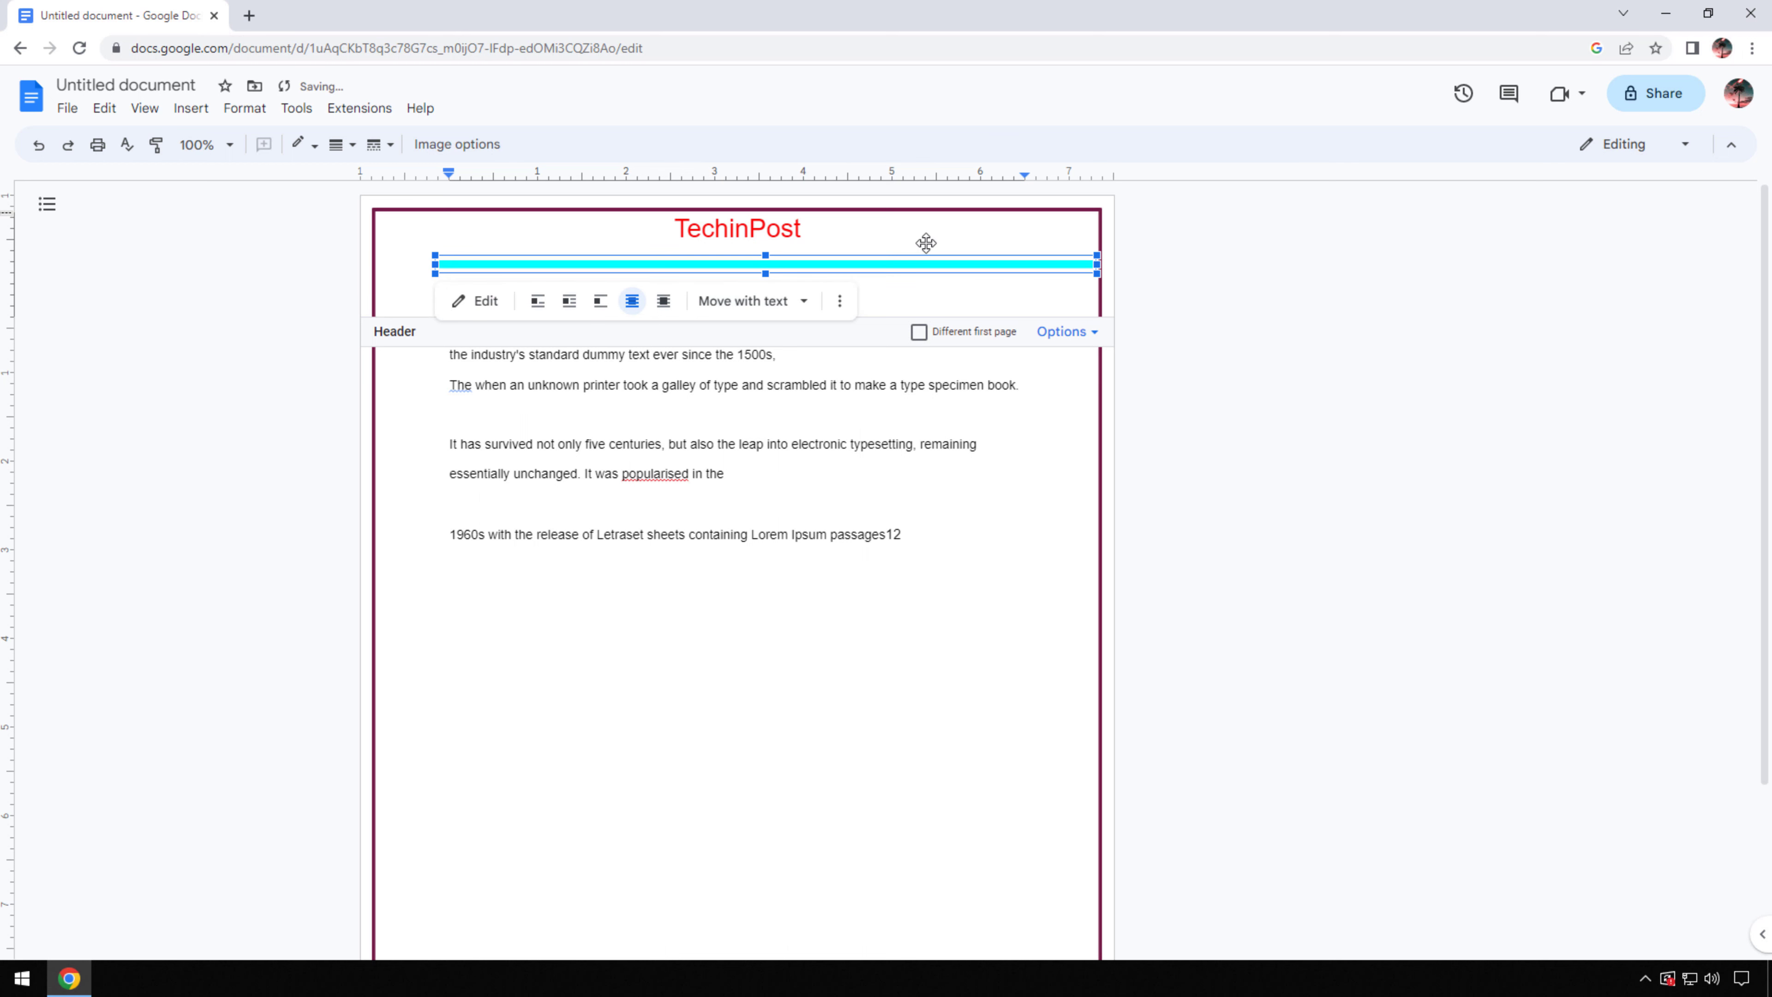
mouse_move(1089, 259)
mouse_down()
mouse_move(833, 263)
mouse_move(895, 266)
mouse_up()
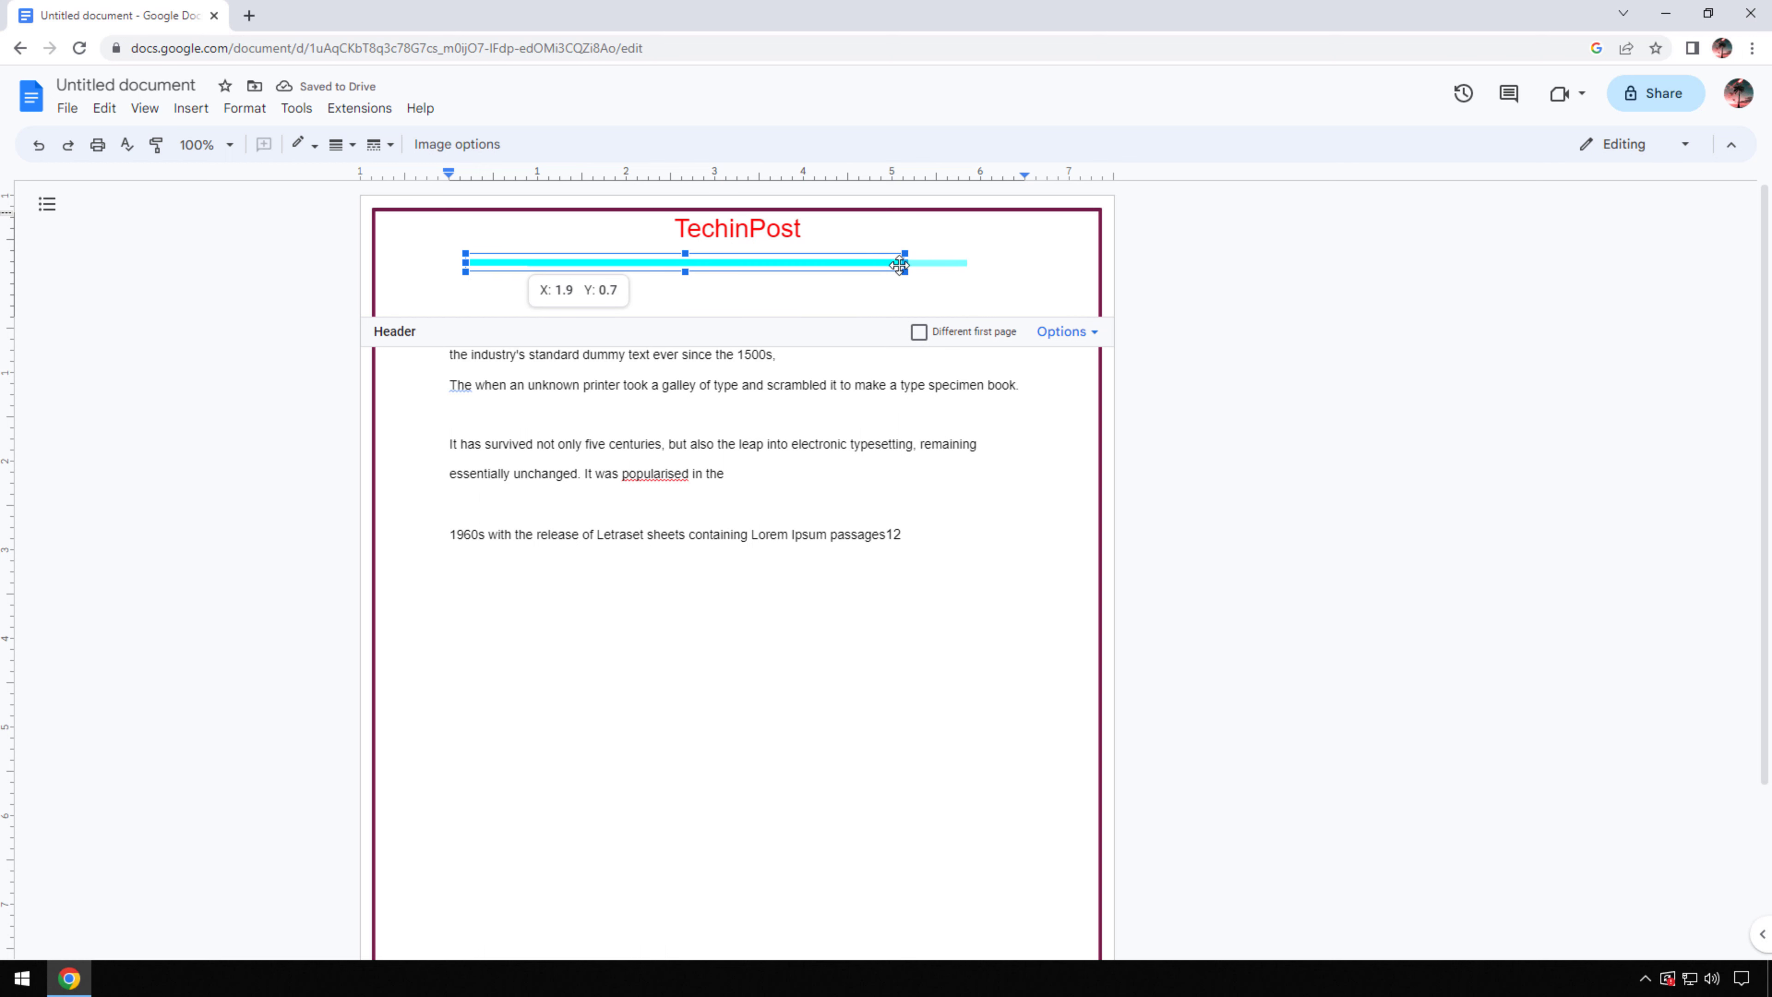
drag(896, 265, 888, 264)
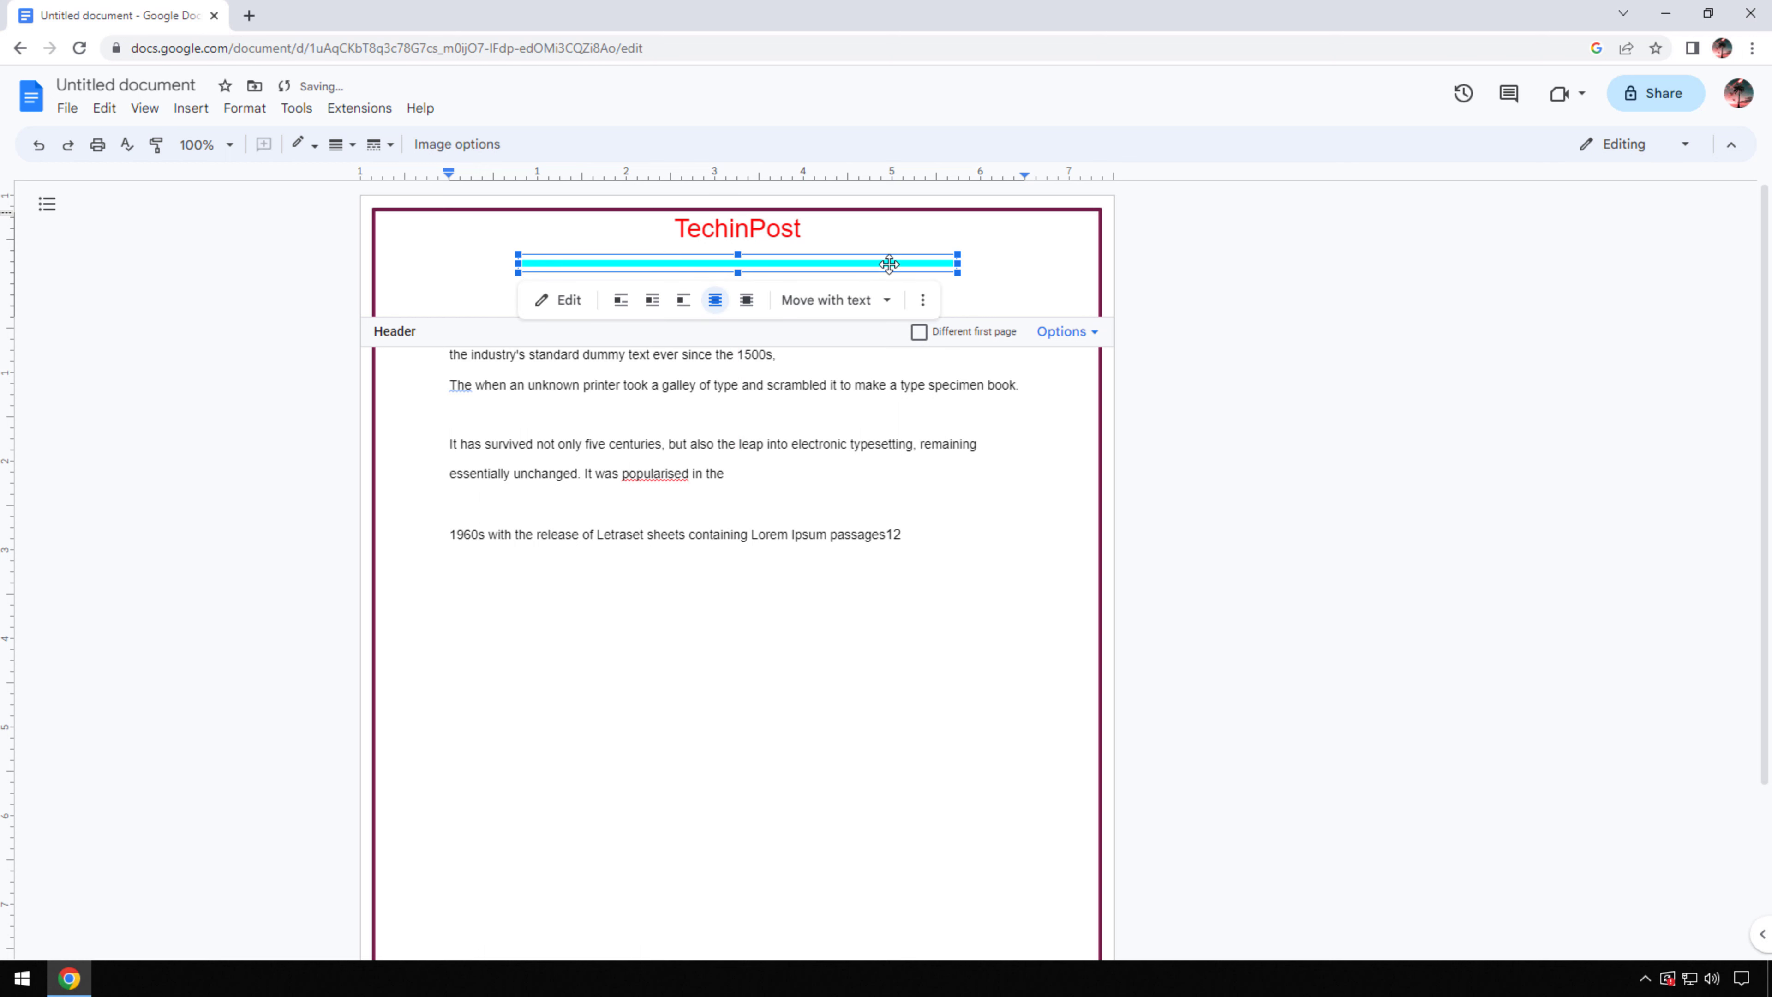
click(905, 643)
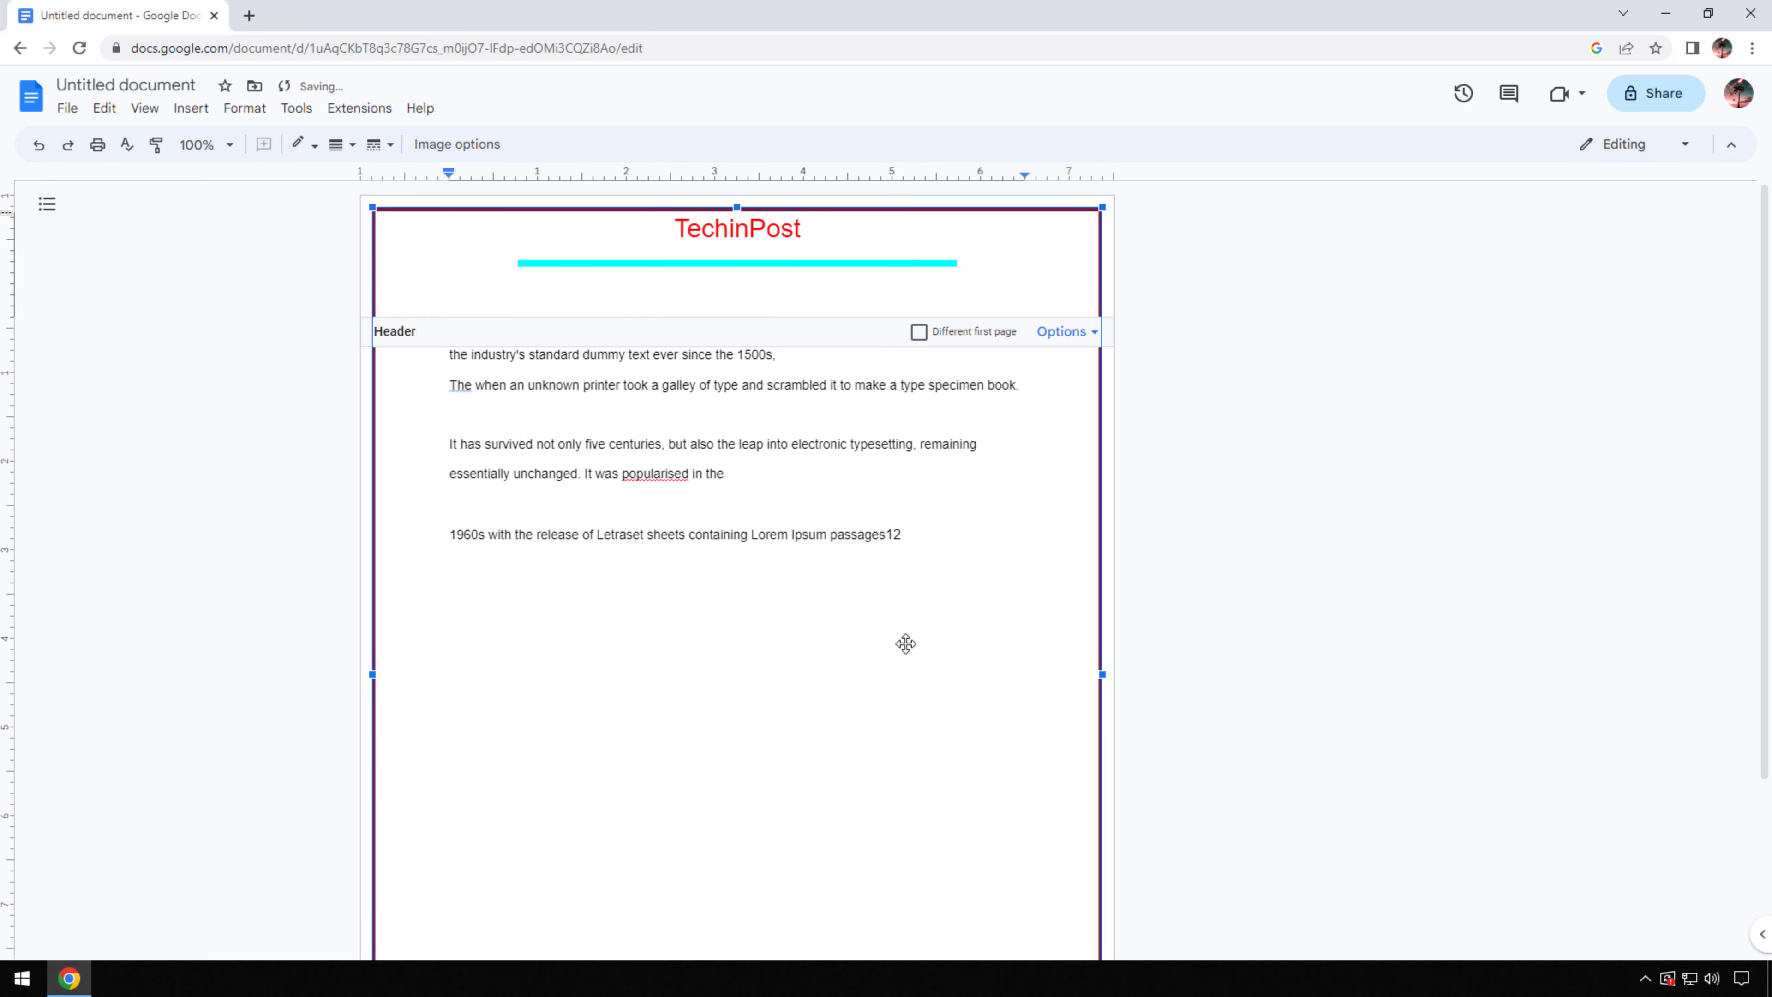
click(1138, 615)
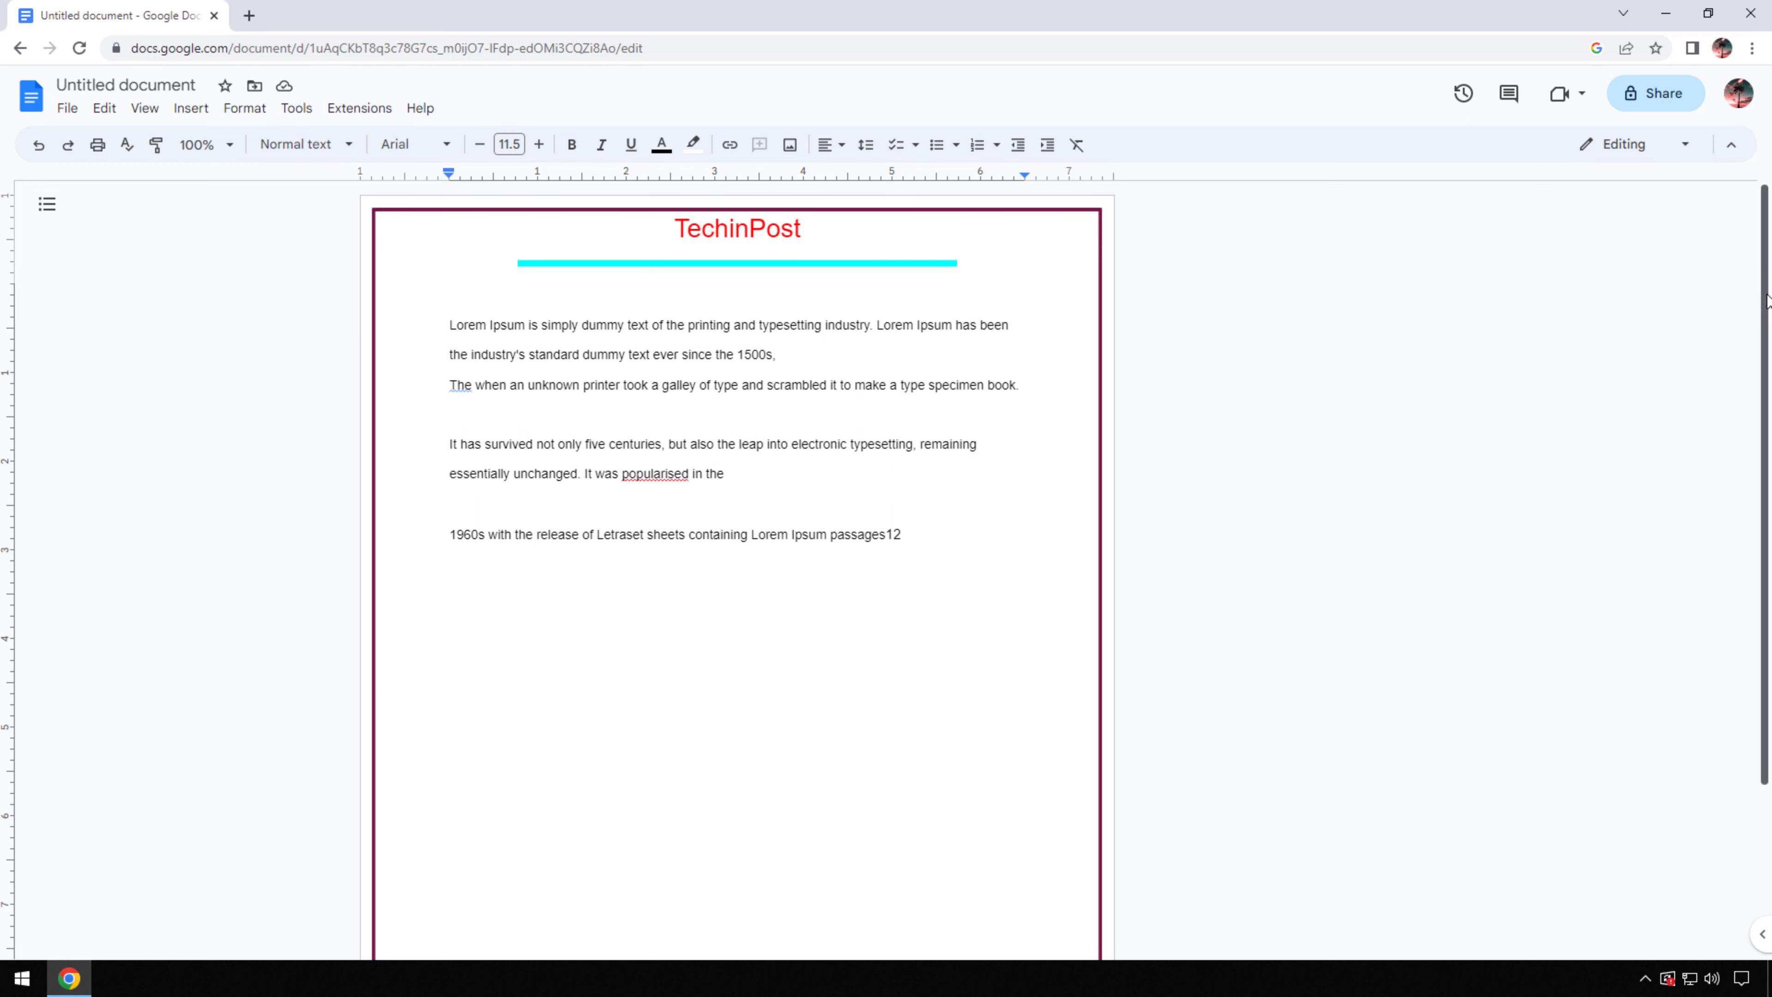
mouse_move(1769, 377)
mouse_down()
mouse_move(1769, 551)
mouse_move(1770, 377)
mouse_up()
Open the header's page-border frame in the Drawing editor and select its rectangle.
double_click(1035, 208)
double_click(1035, 208)
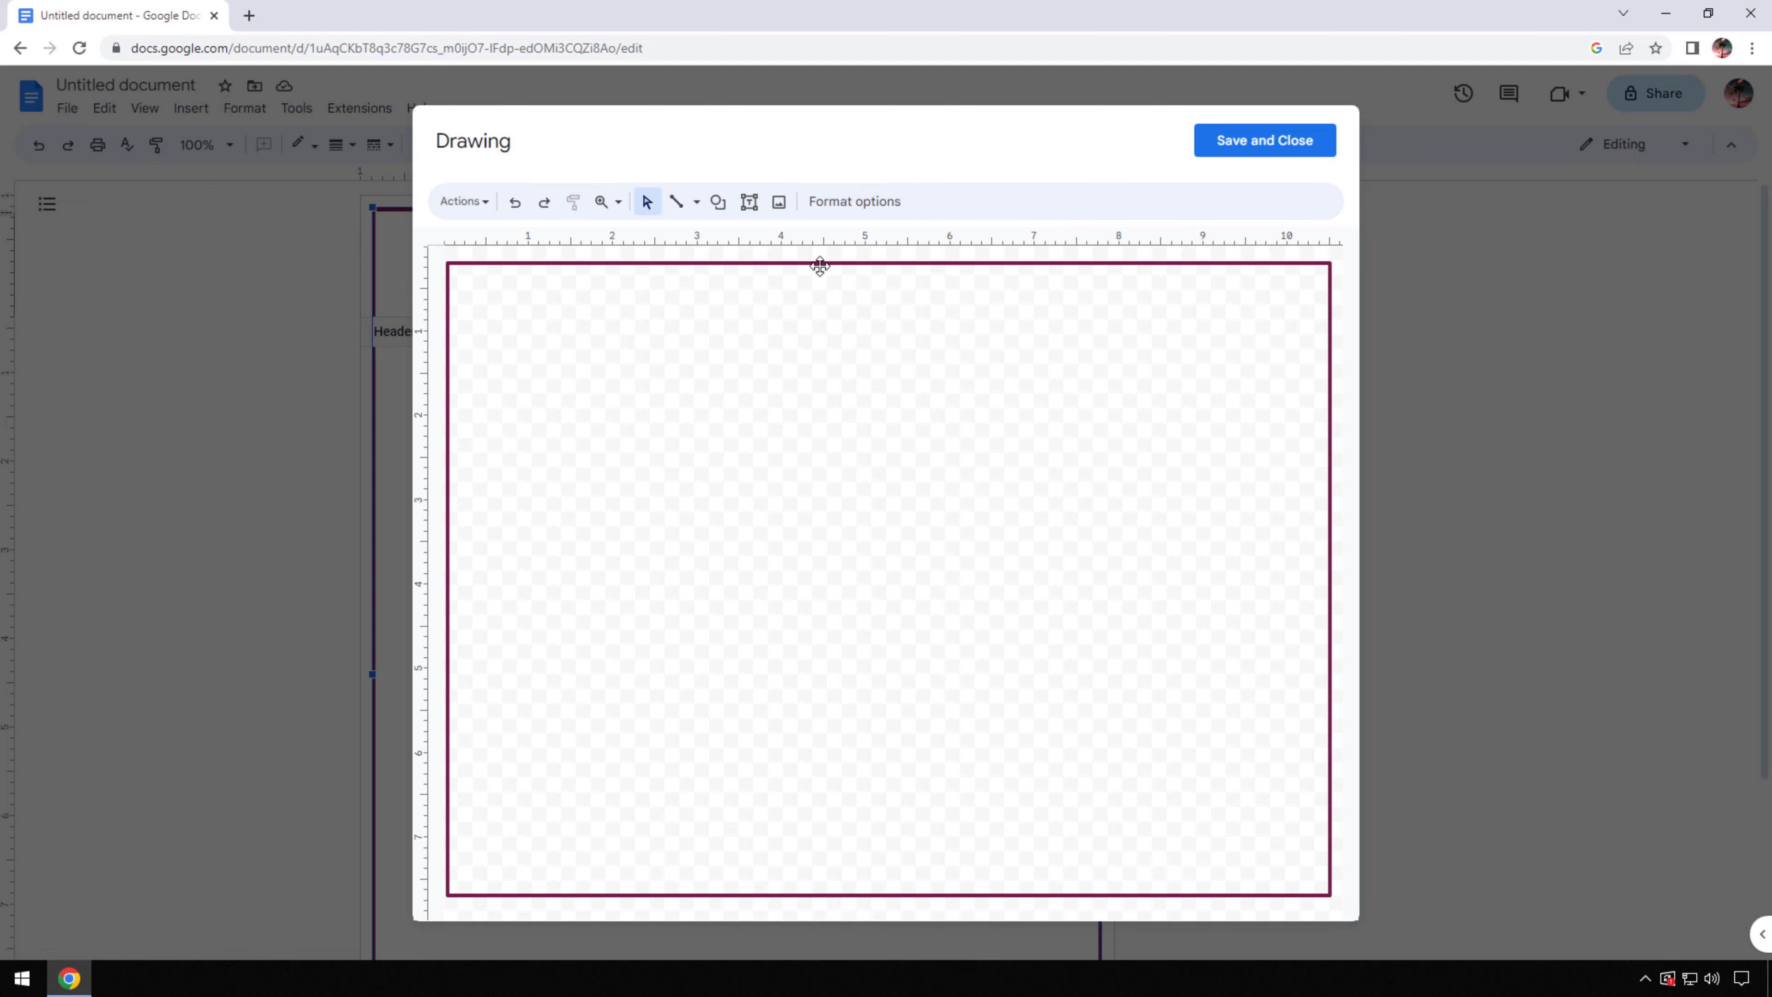
click(820, 266)
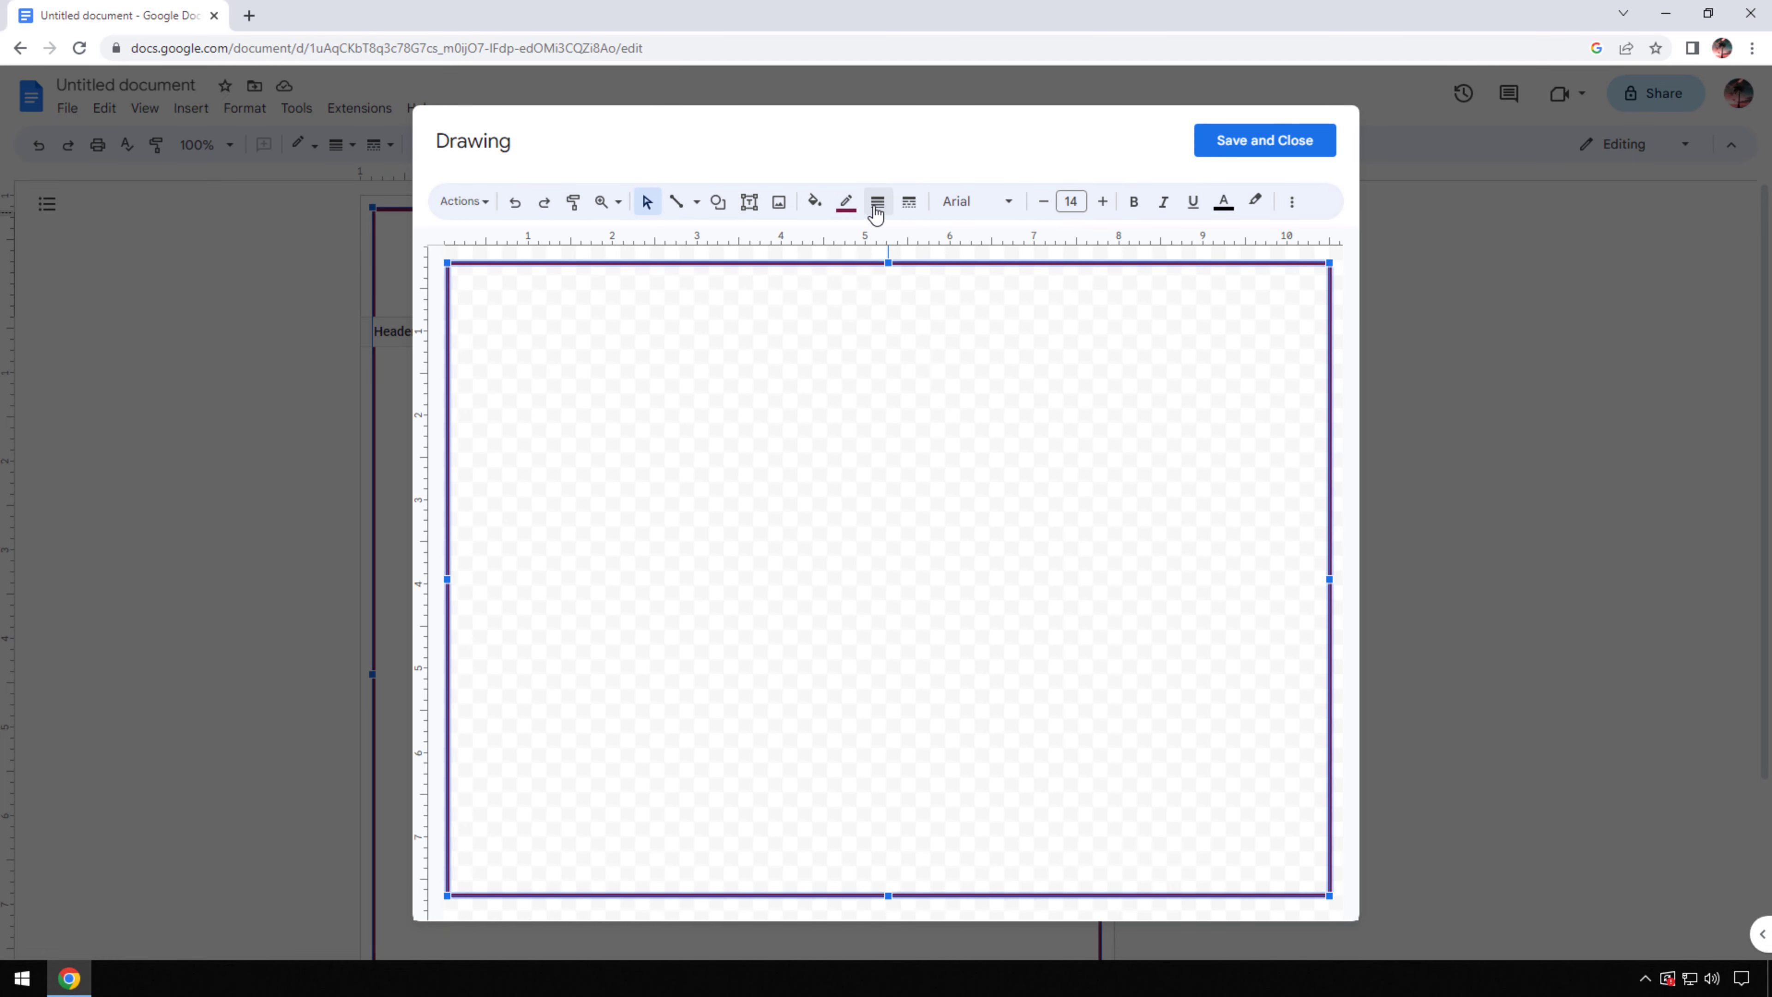
Give the border rectangle a 16 px weight and light peach colour, then save and close.
click(878, 202)
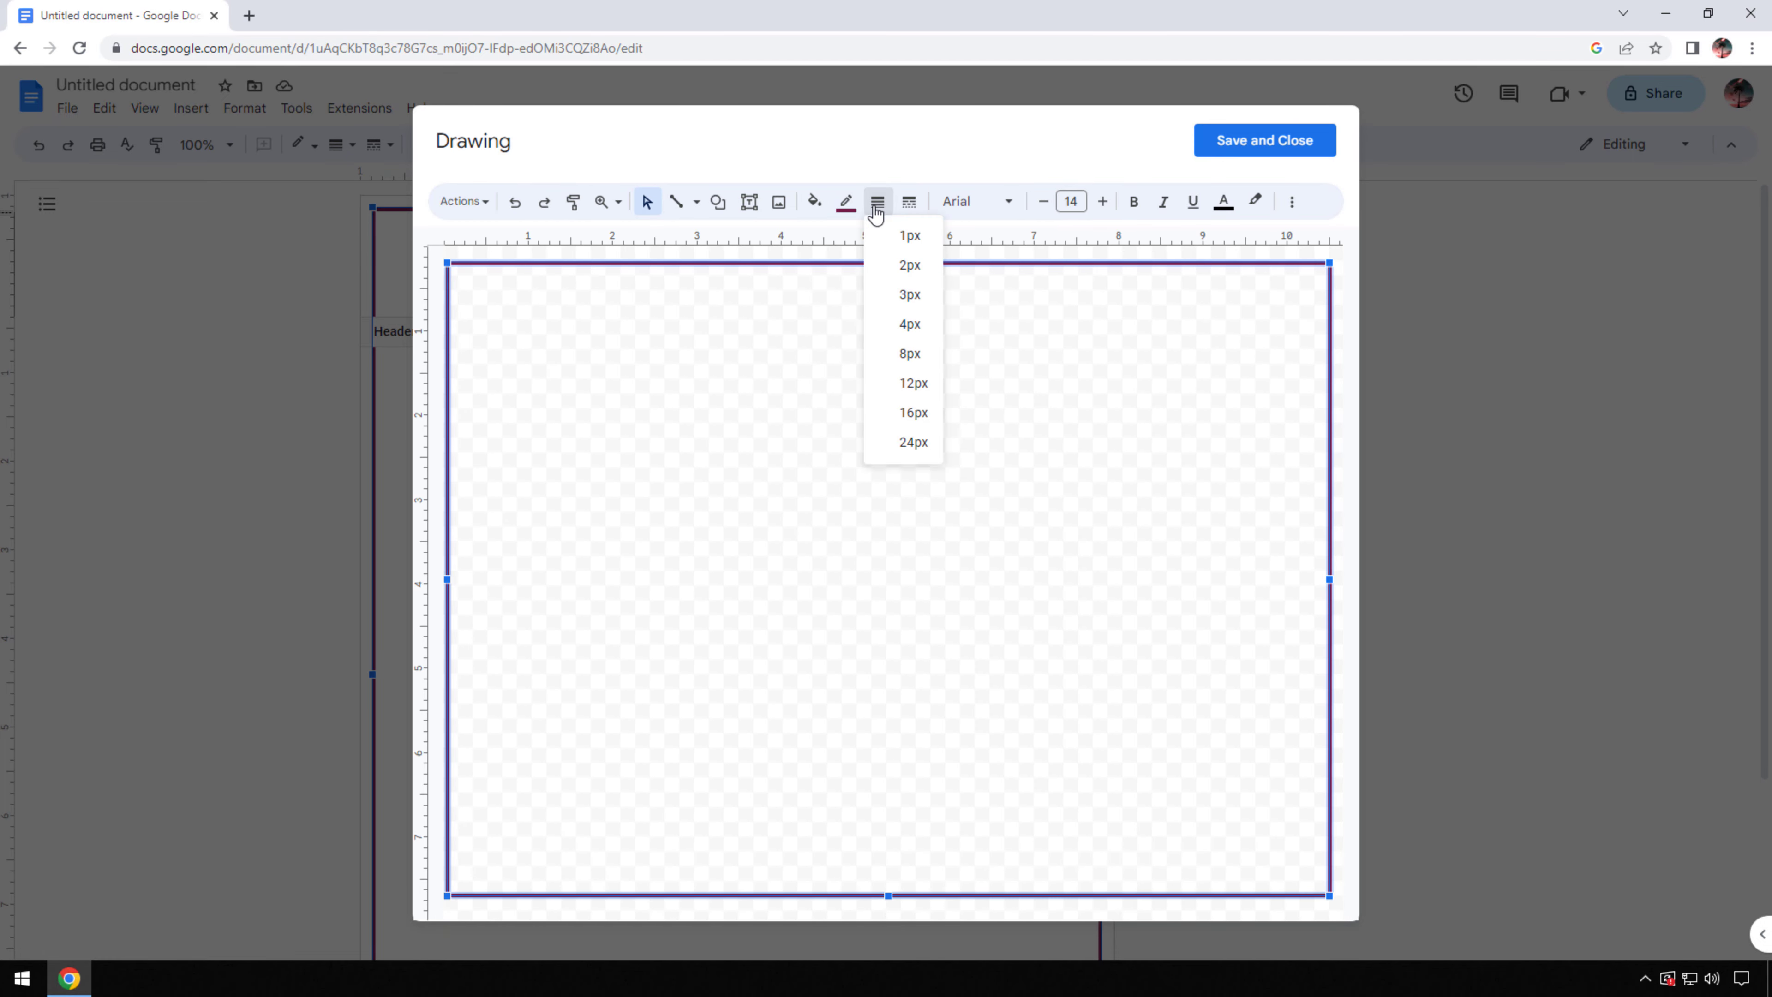
click(914, 415)
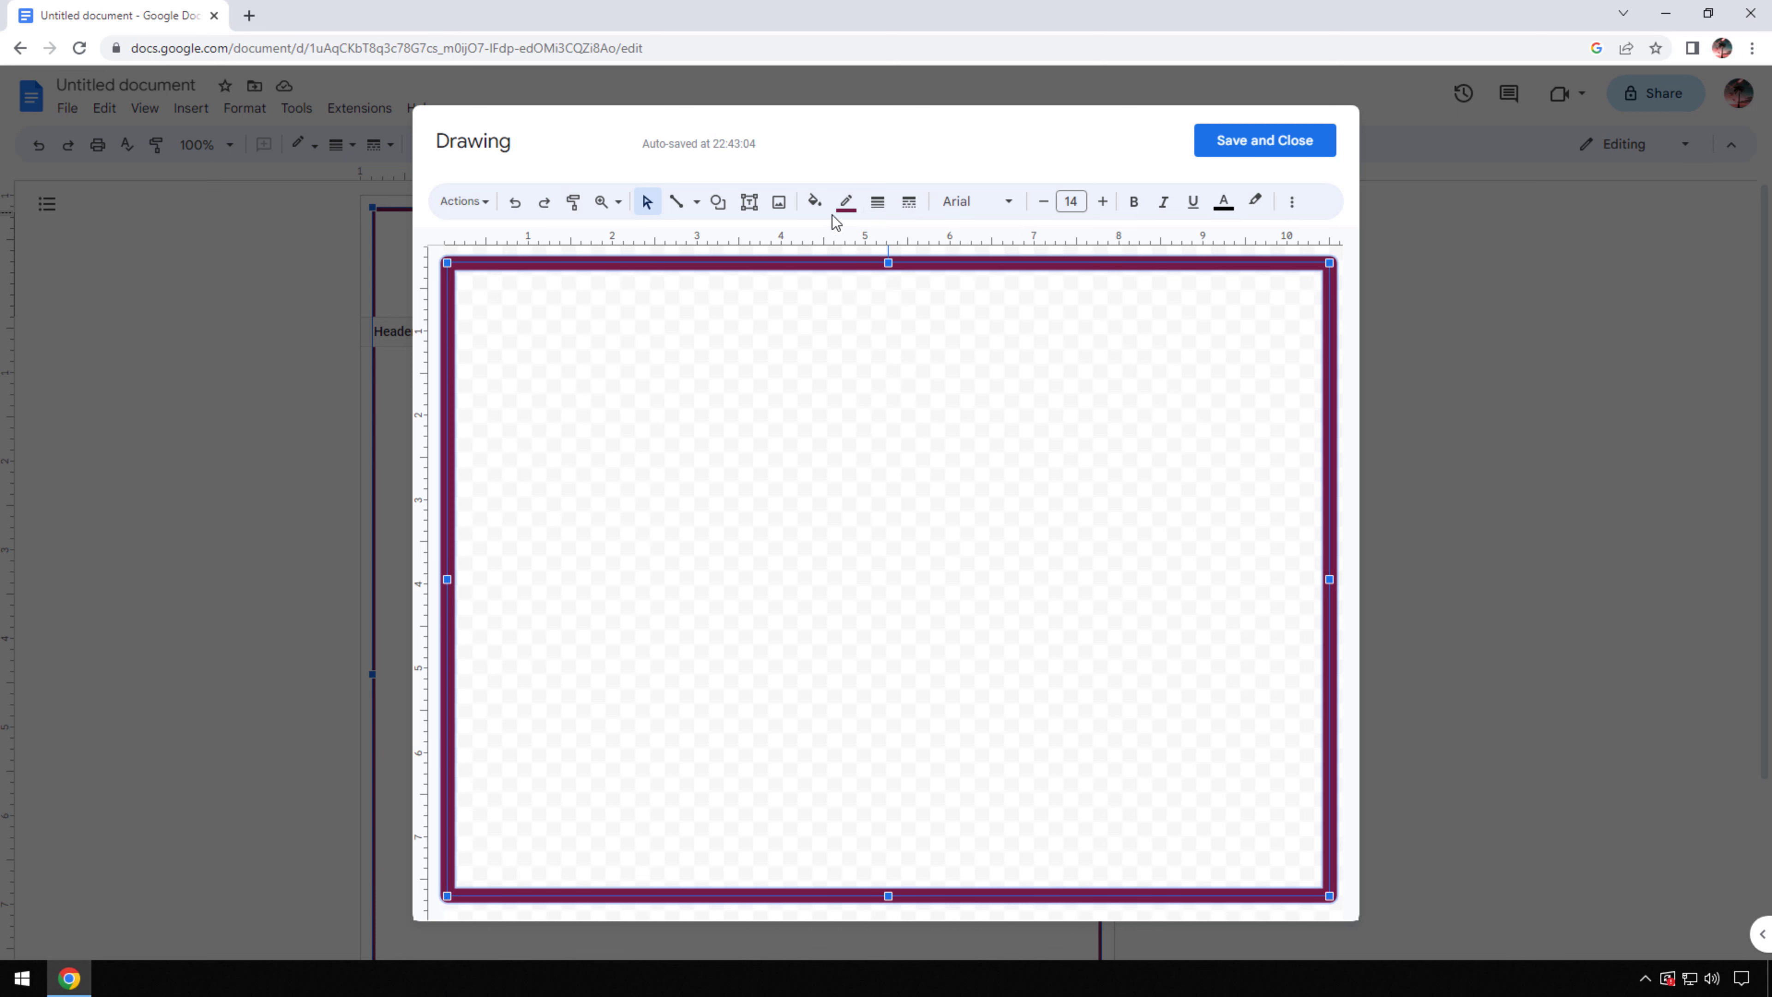
click(846, 203)
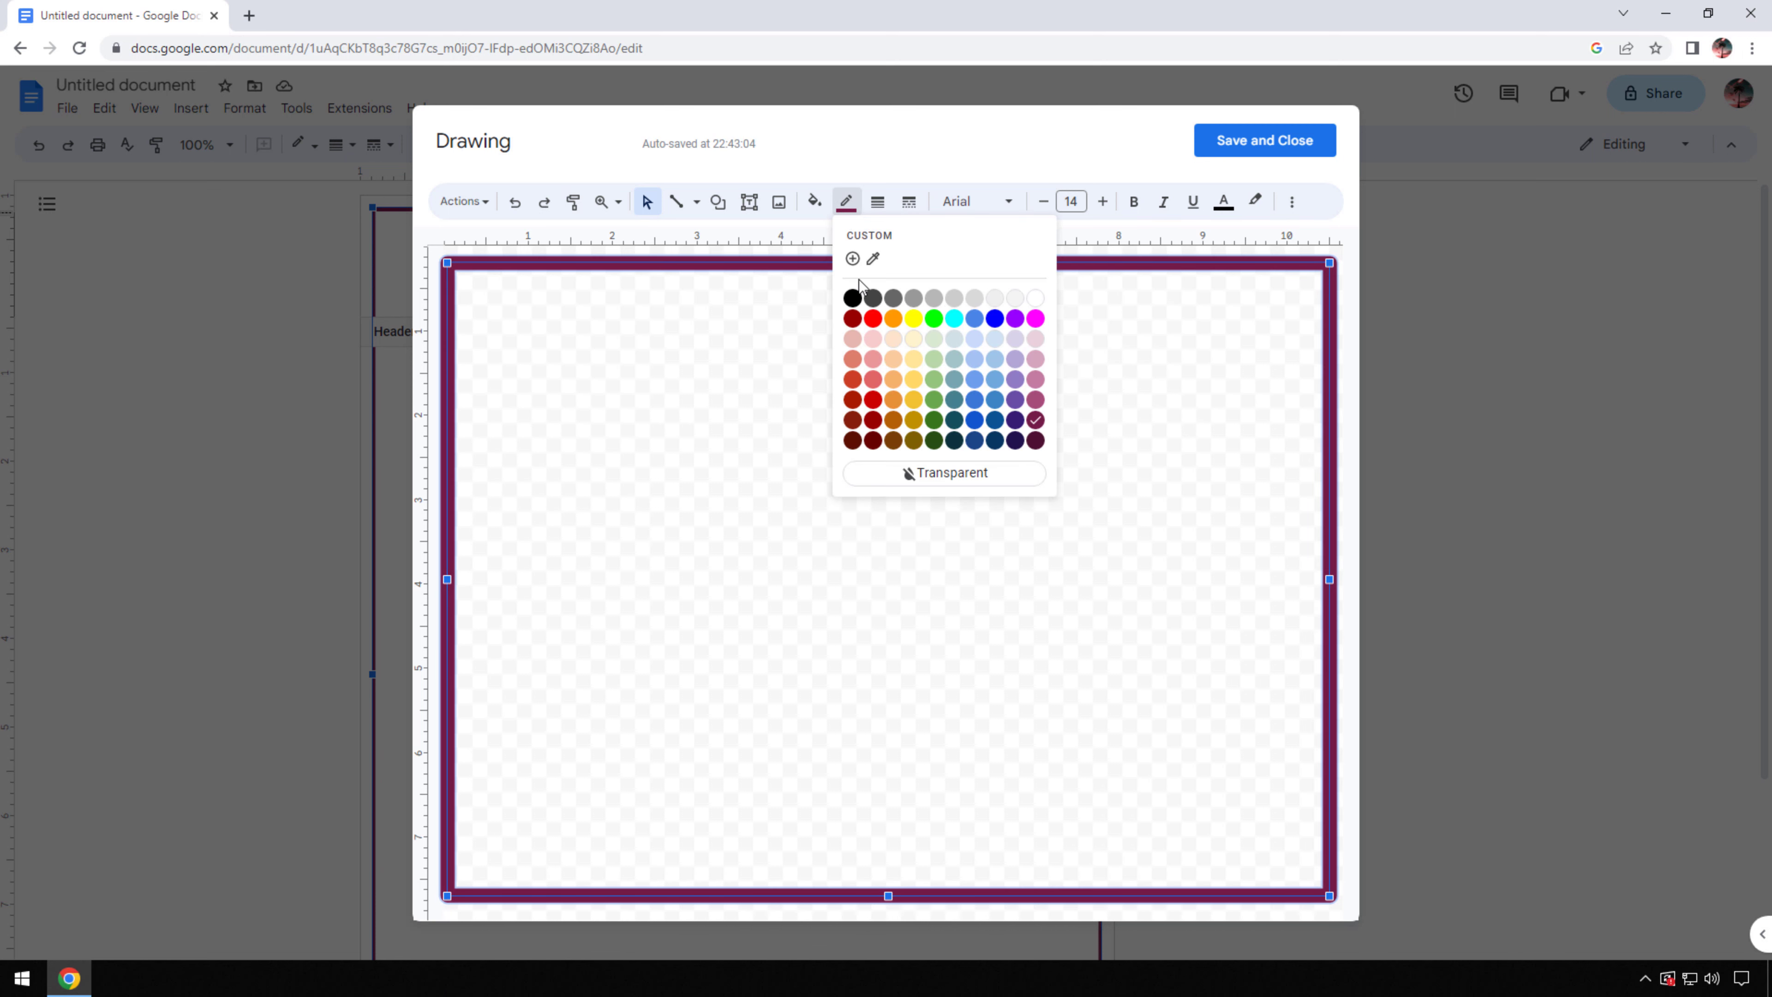
click(894, 358)
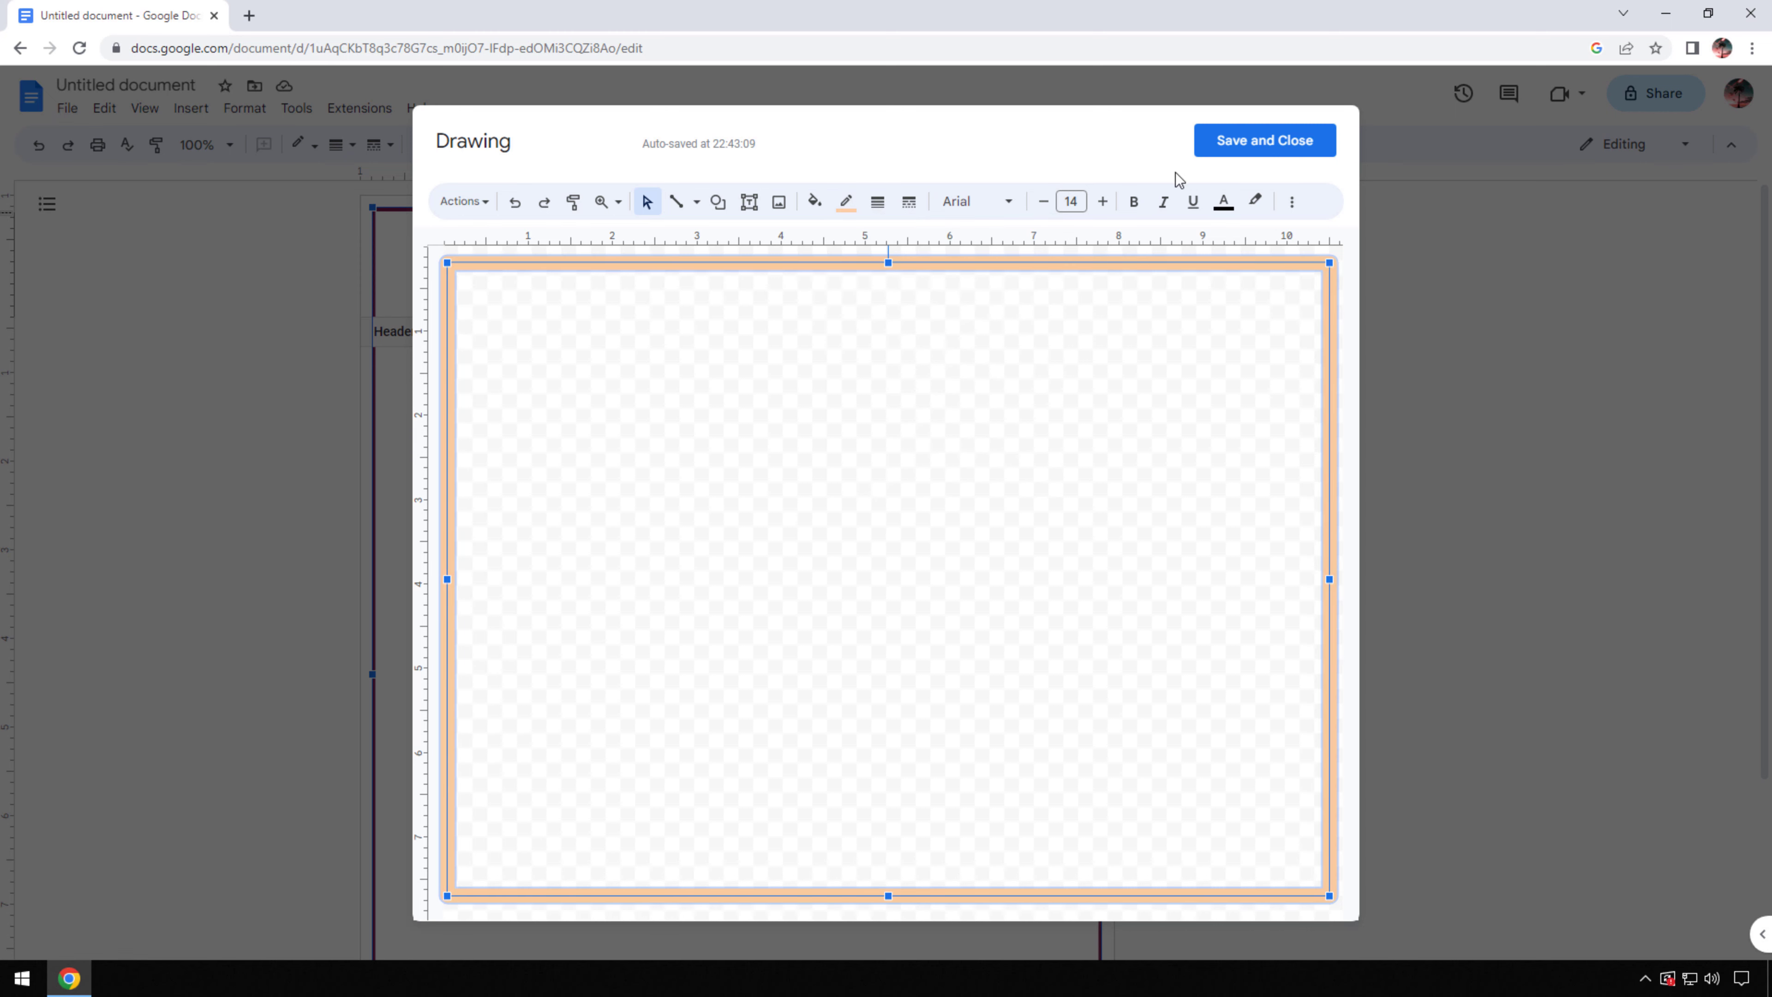
click(1246, 155)
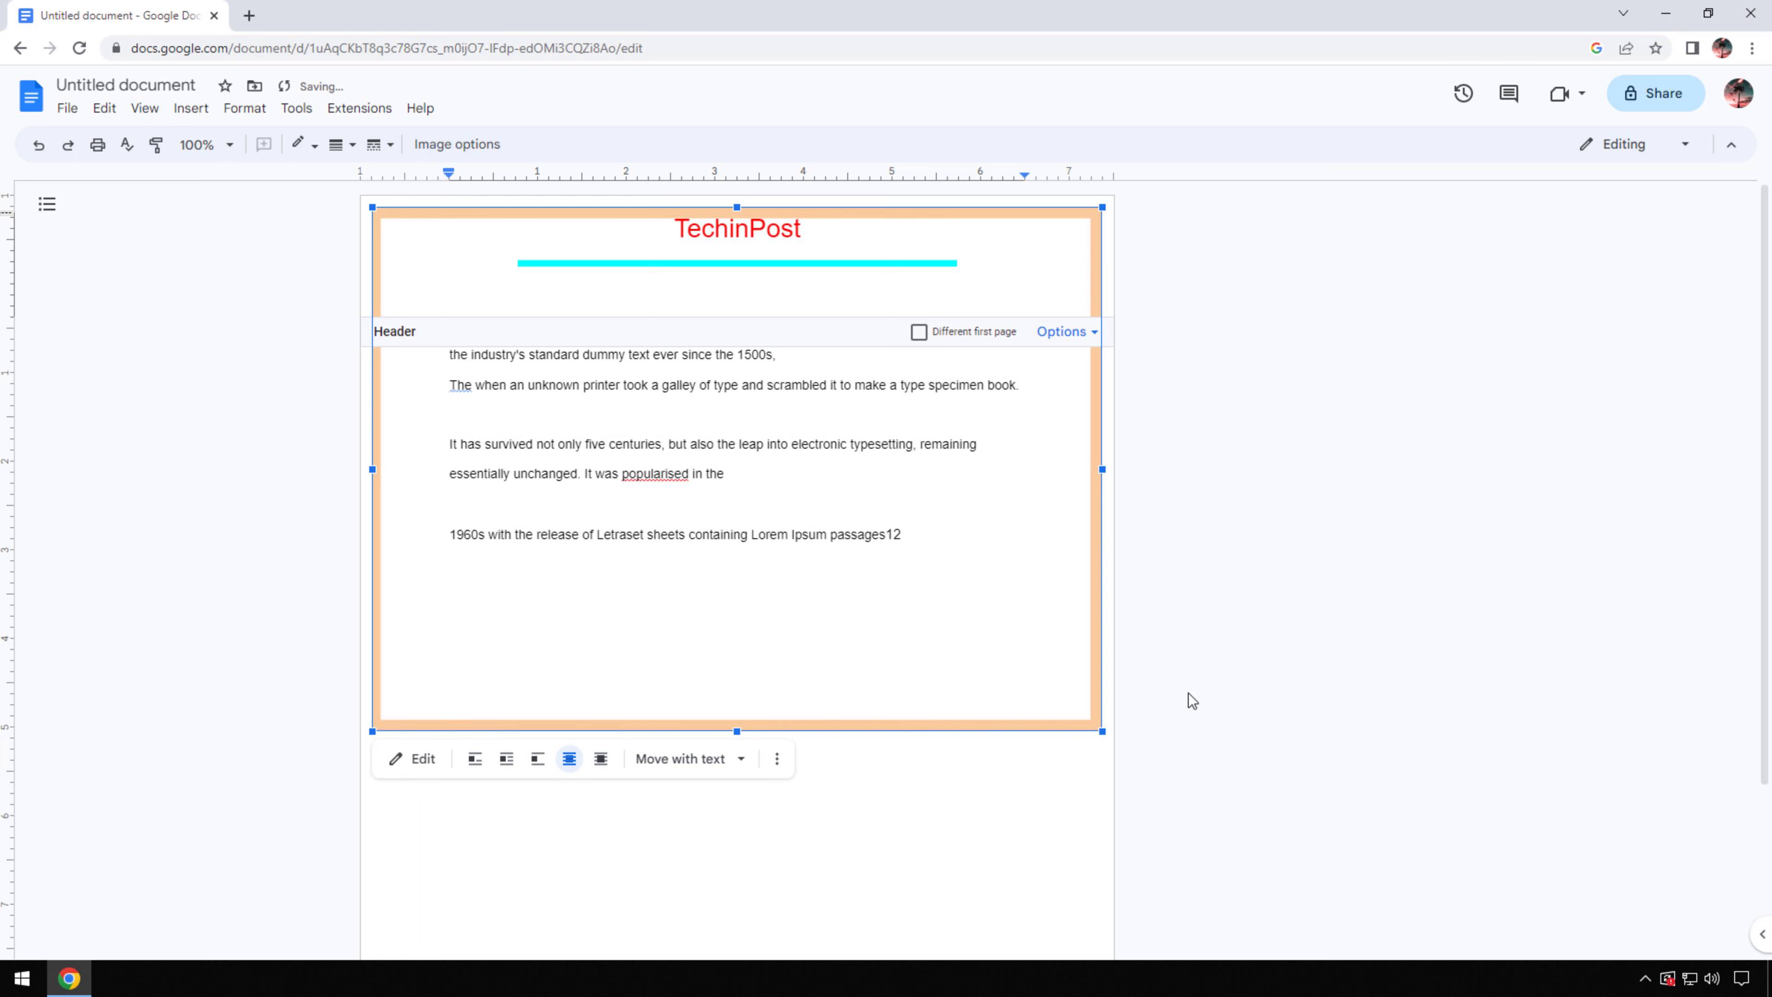
Drag the peach border drawing's bottom edge down in two passes to the page bottom, then deselect.
click(1189, 693)
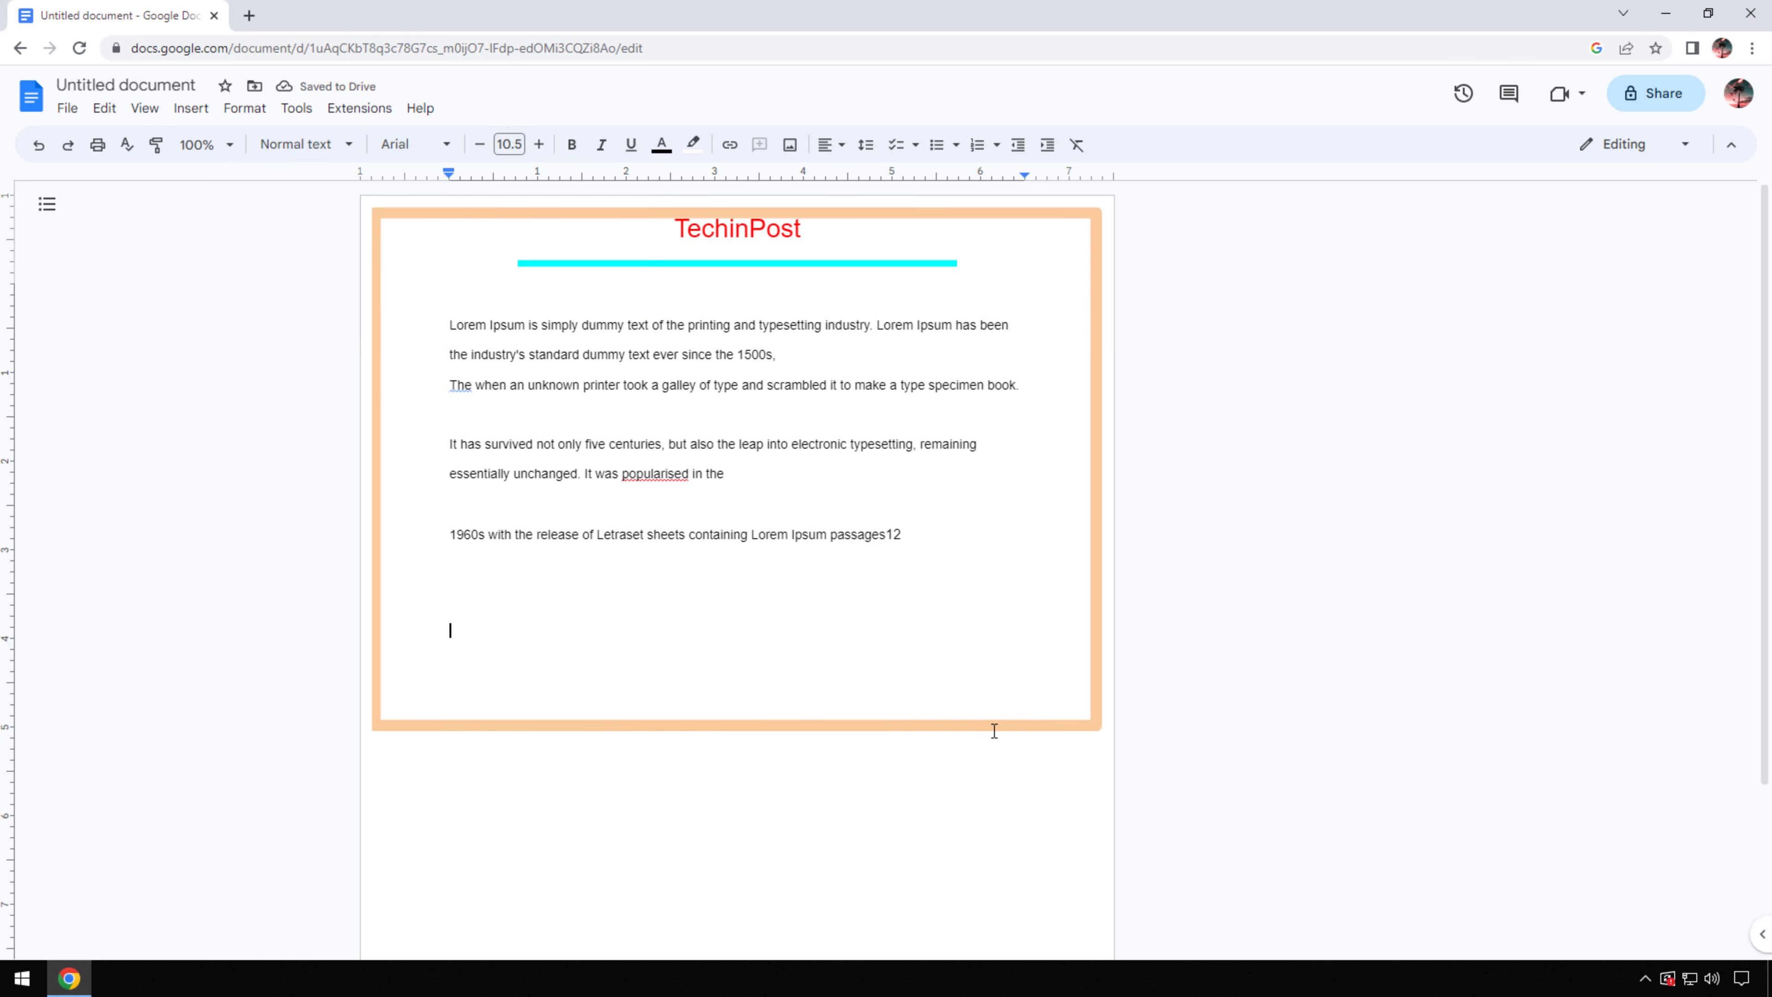
click(947, 718)
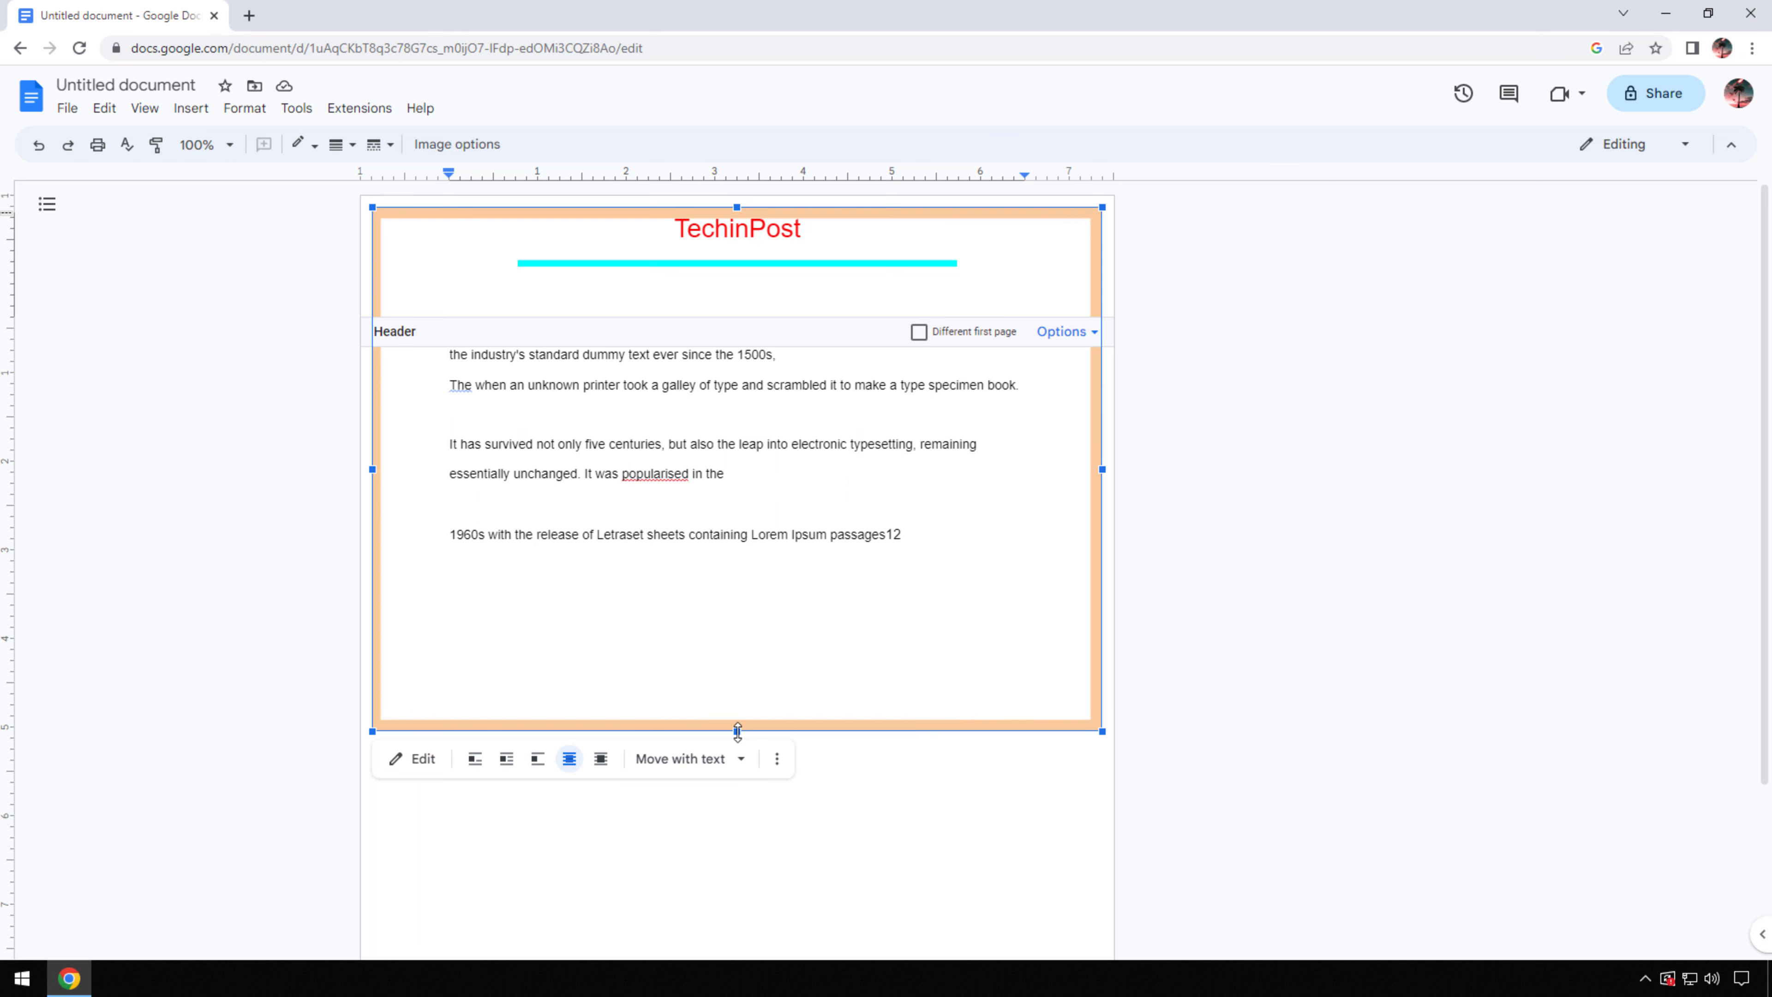
mouse_move(738, 732)
mouse_down()
mouse_move(737, 983)
mouse_move(737, 950)
mouse_up()
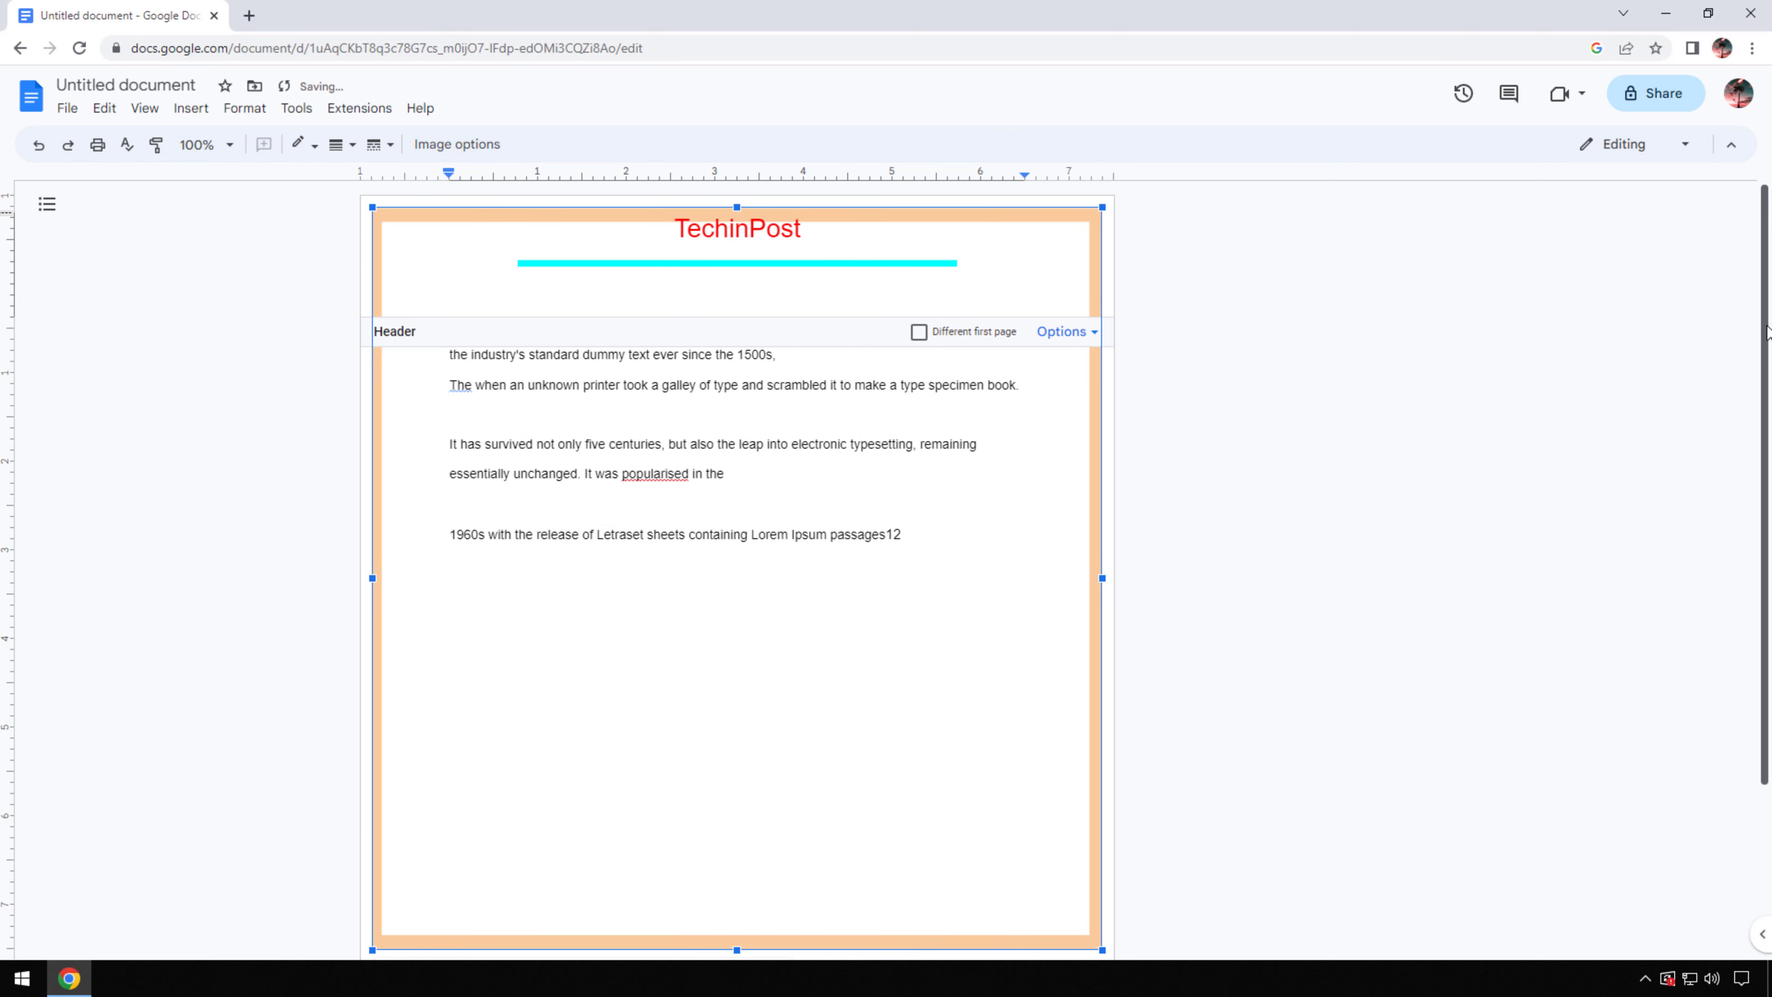
scroll(1765, 567, down, 3)
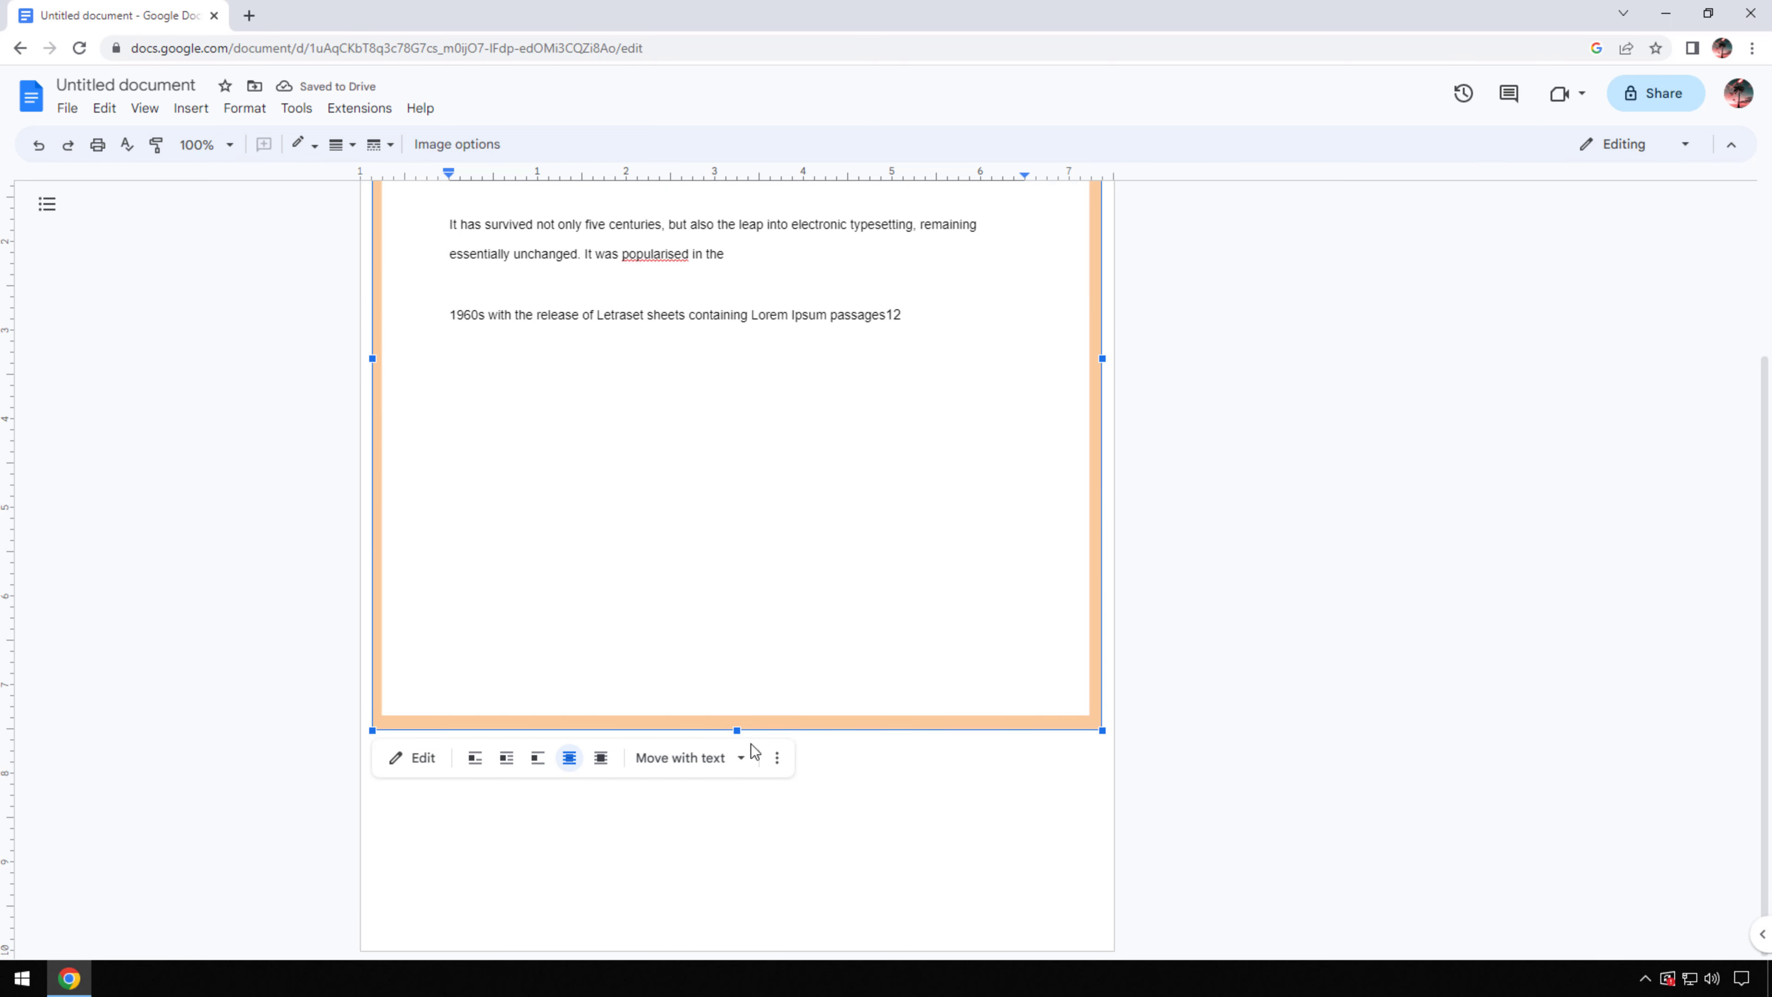
drag(735, 732, 725, 918)
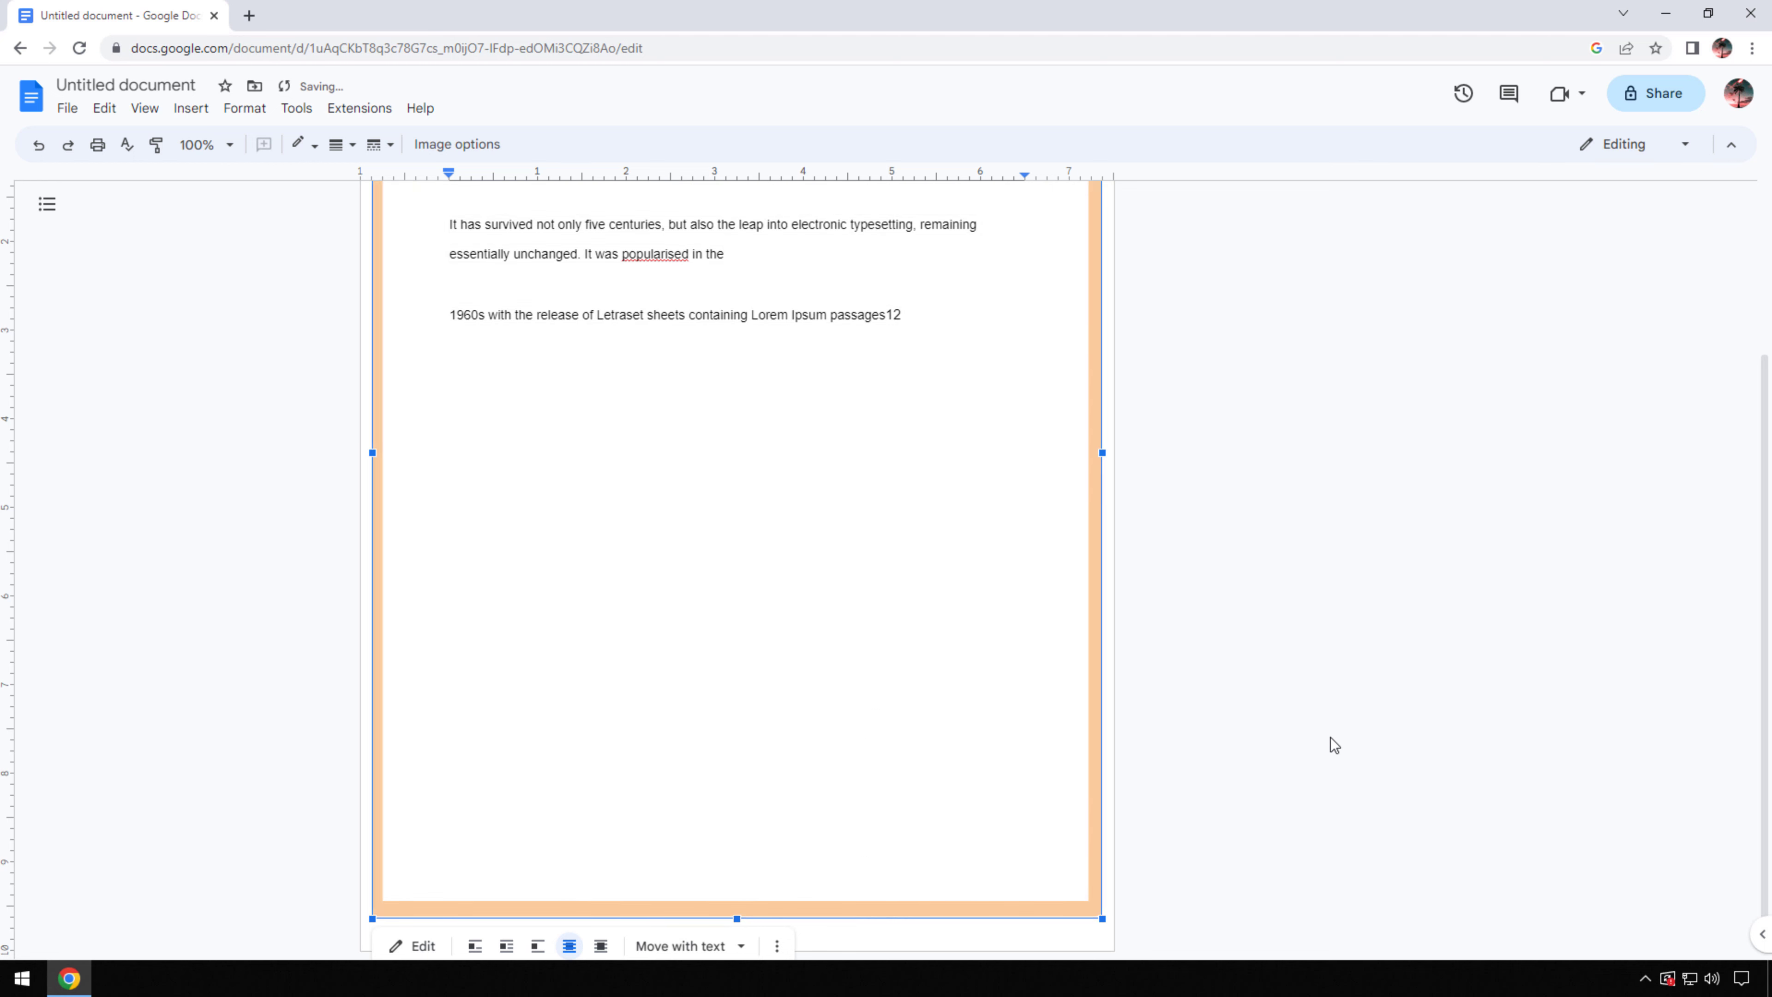
click(1332, 744)
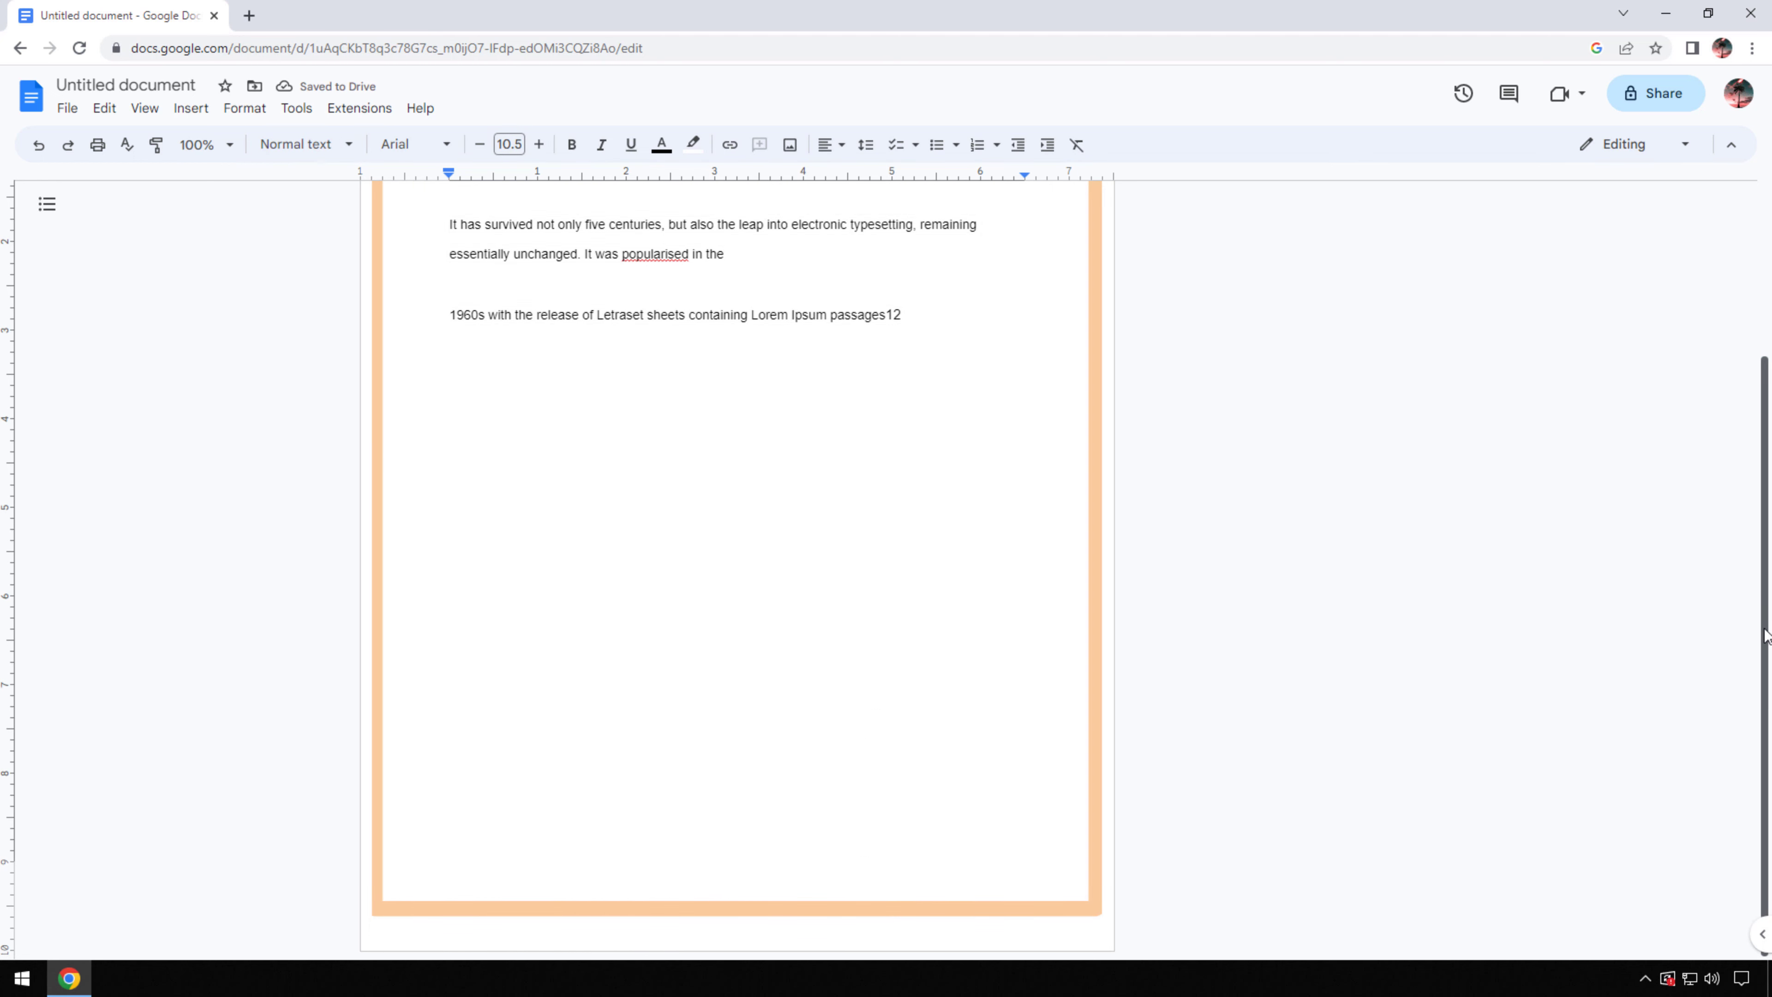
scroll(1765, 631, up, 3)
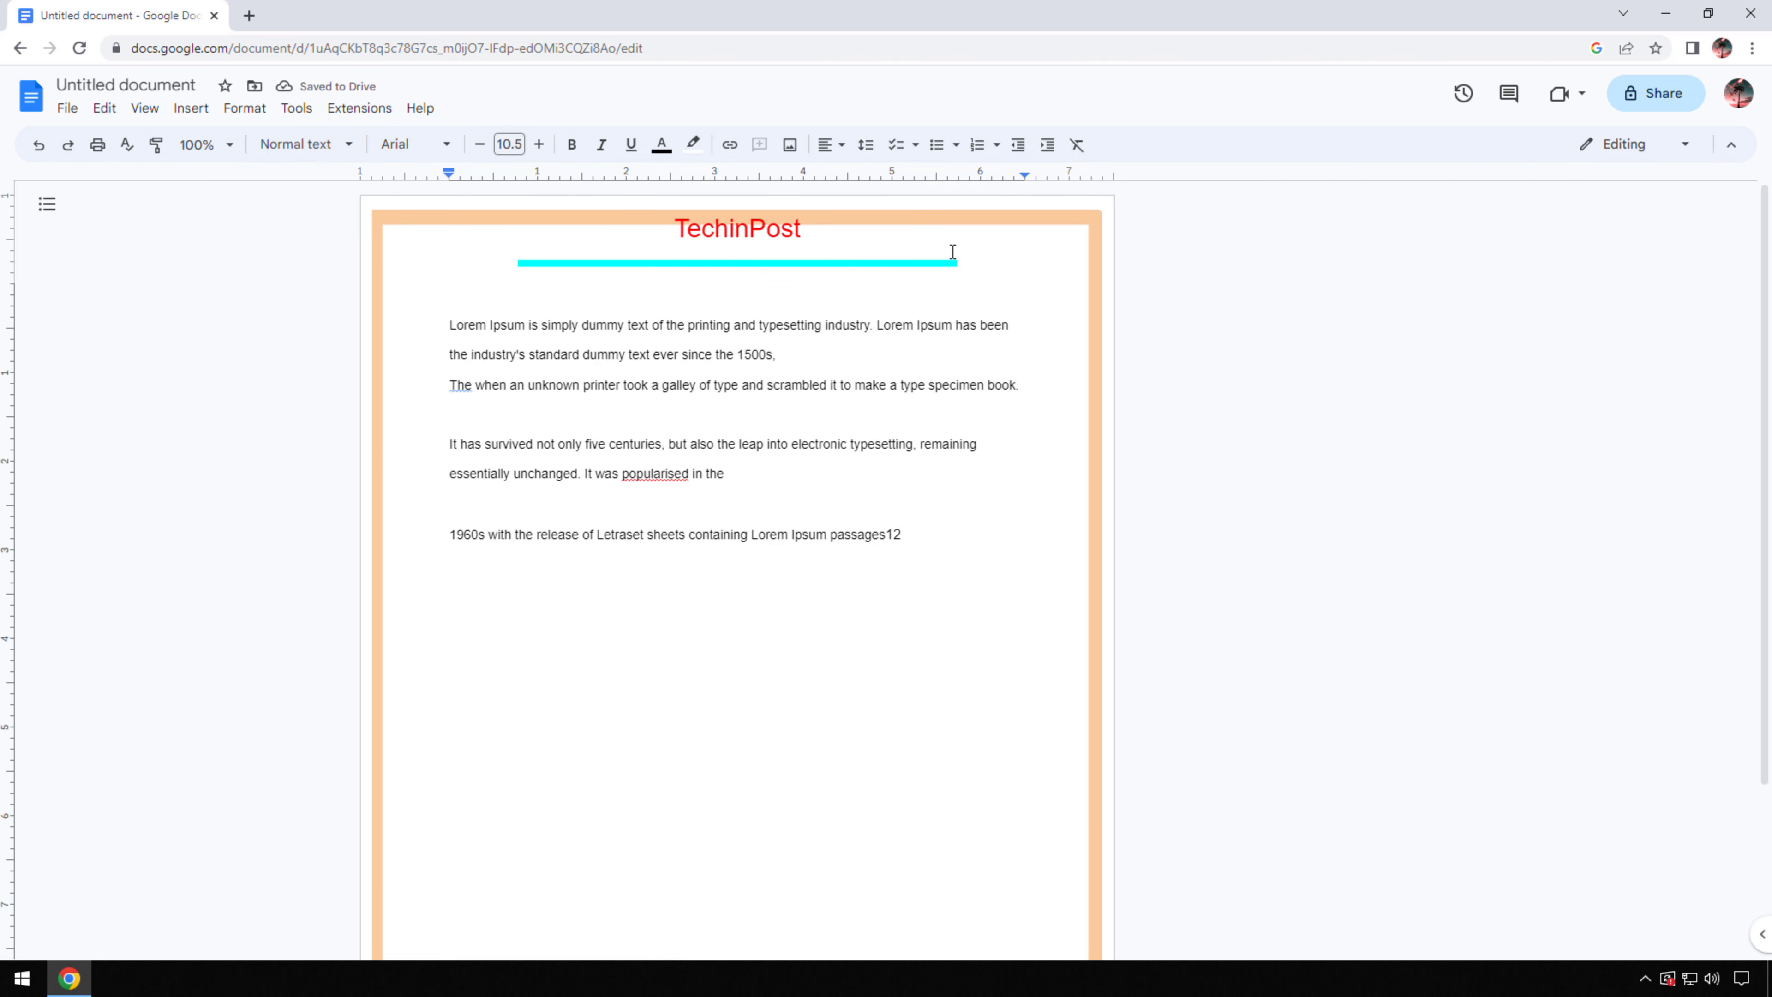
Place the caret on the empty line below the text, then minimize the Chrome window.
click(936, 222)
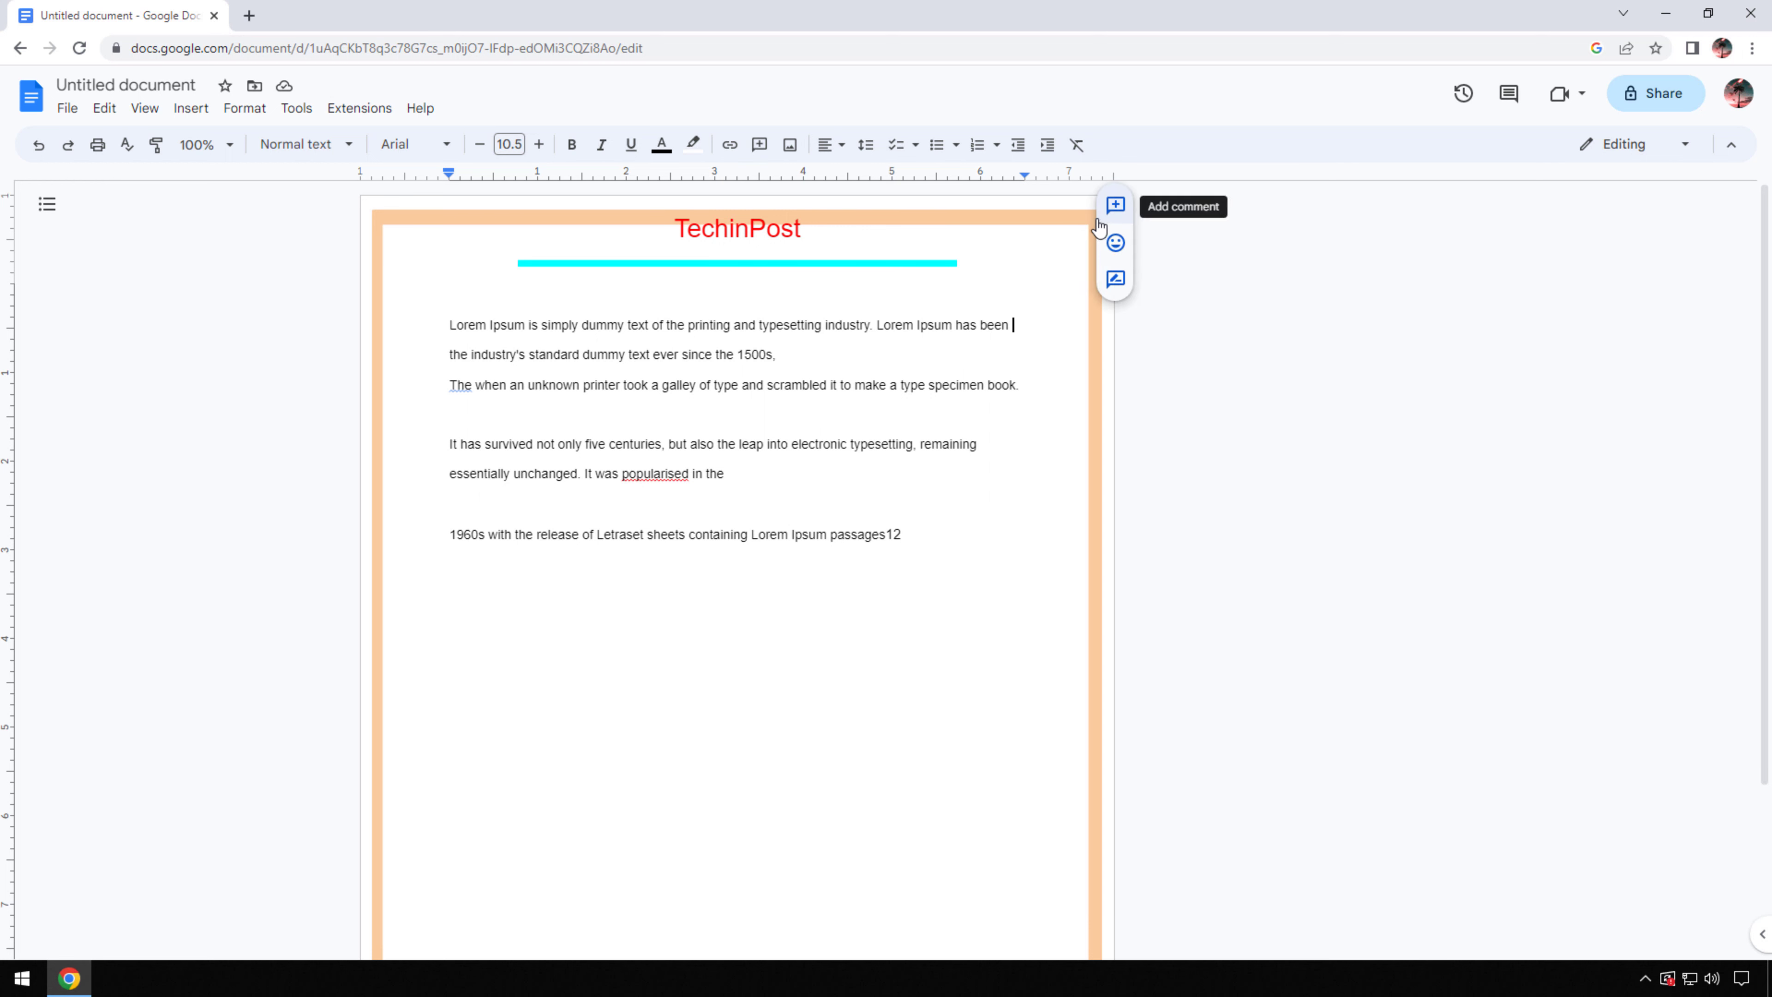
click(1303, 317)
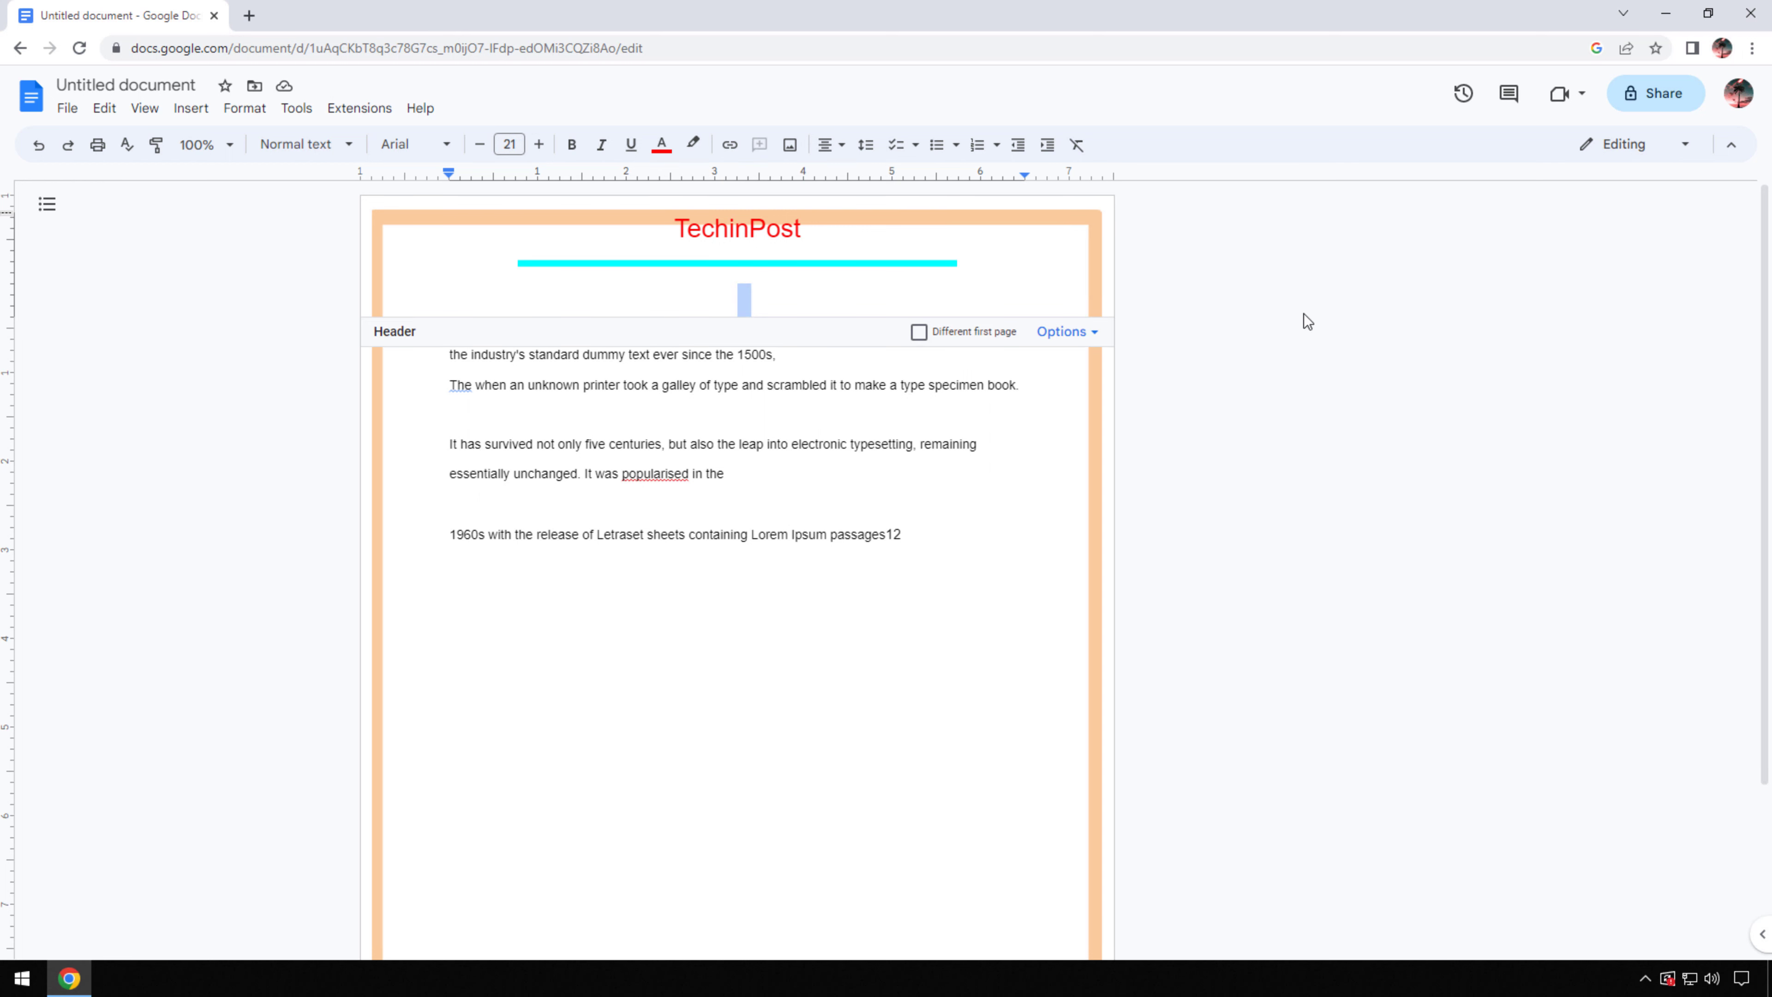
click(1281, 504)
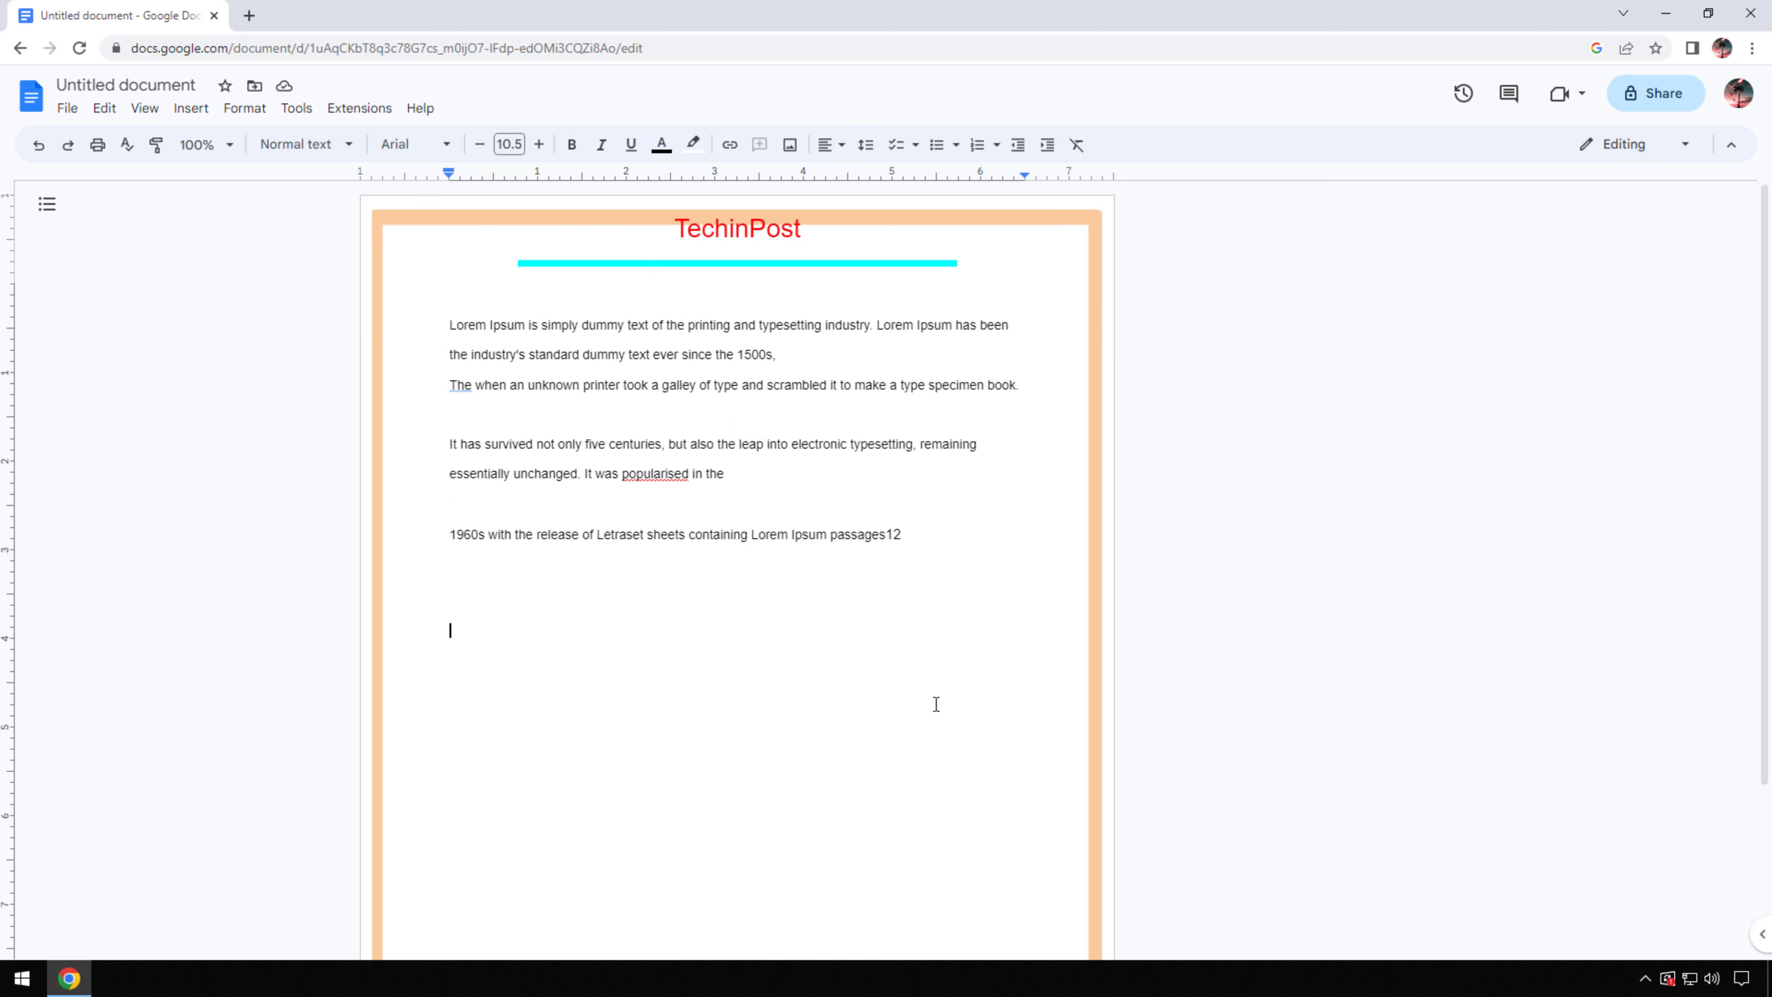
scroll(1769, 305, down, 1)
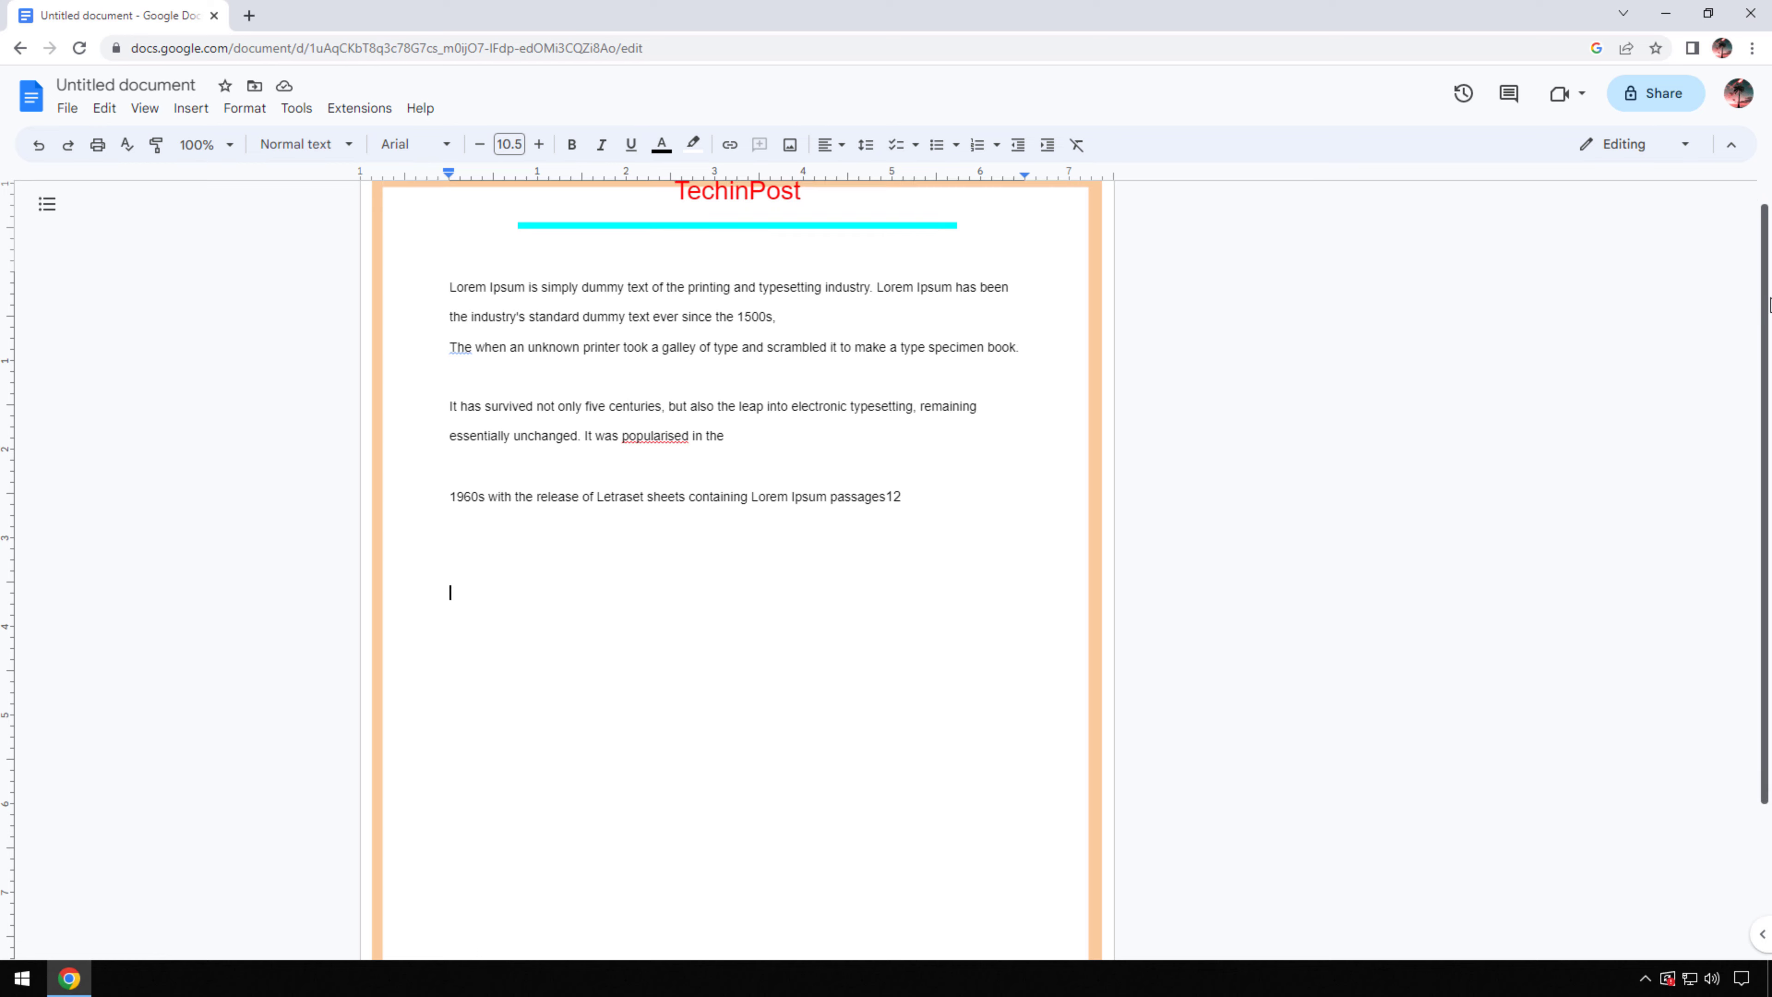
drag(1768, 305, 1761, 171)
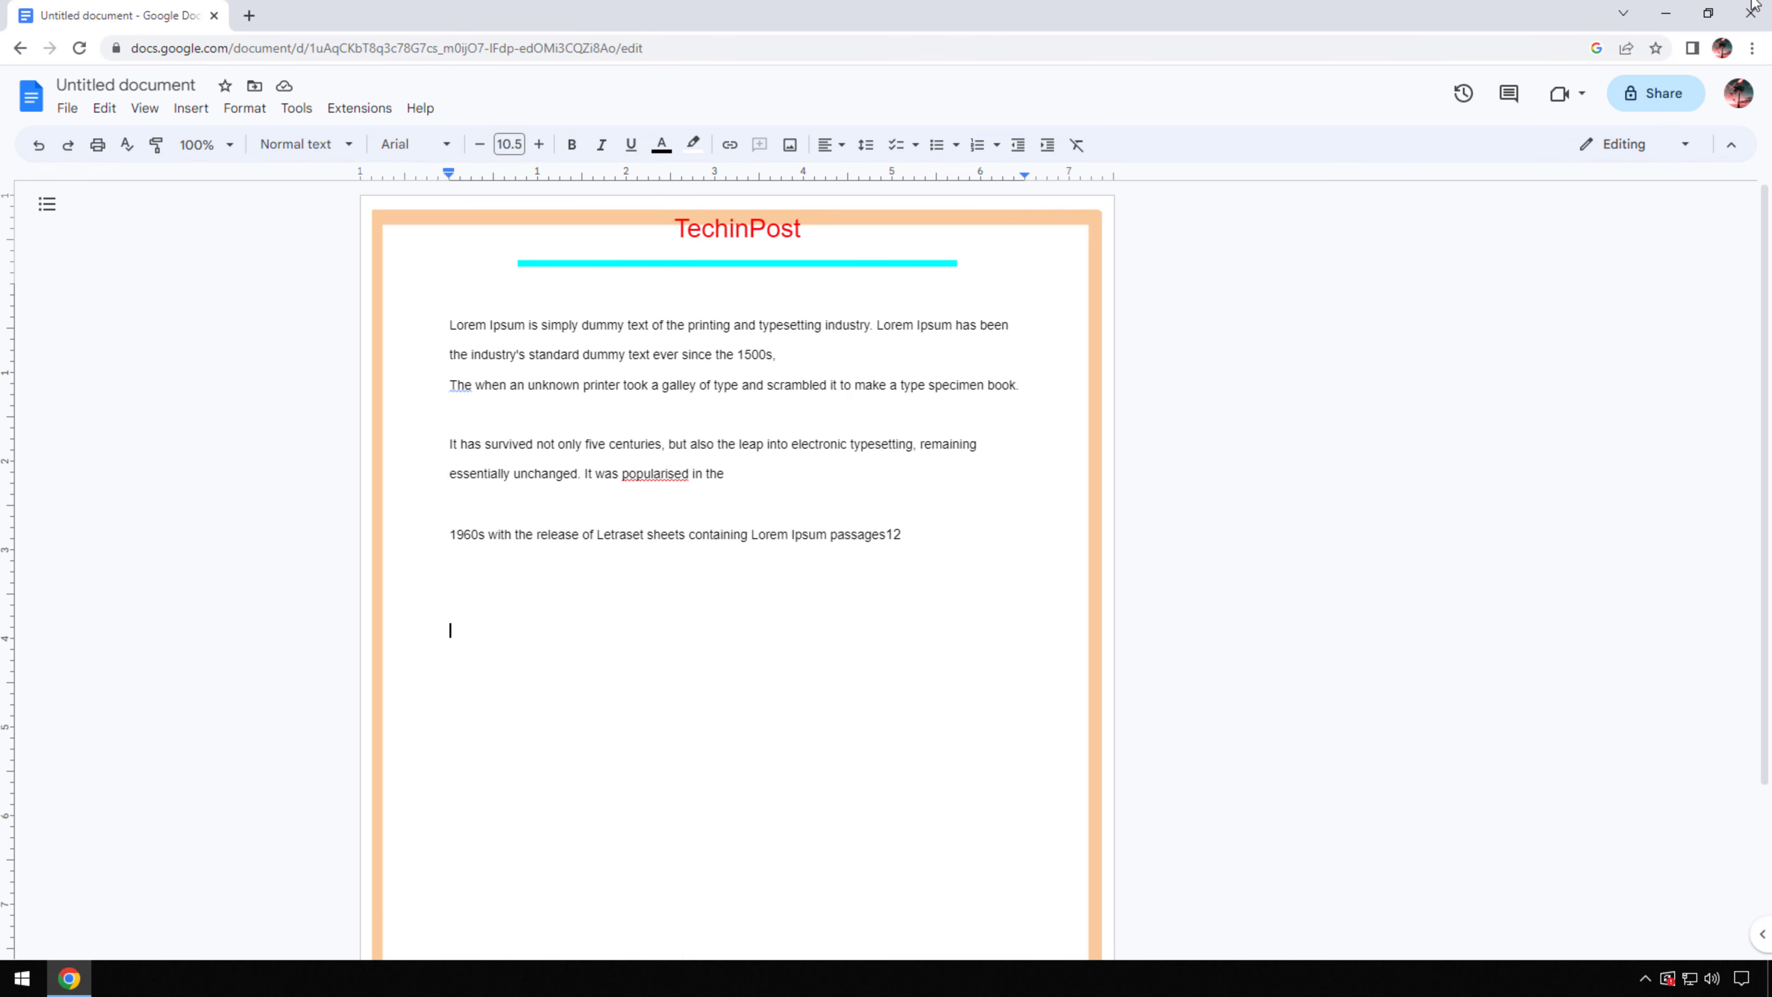
click(1666, 13)
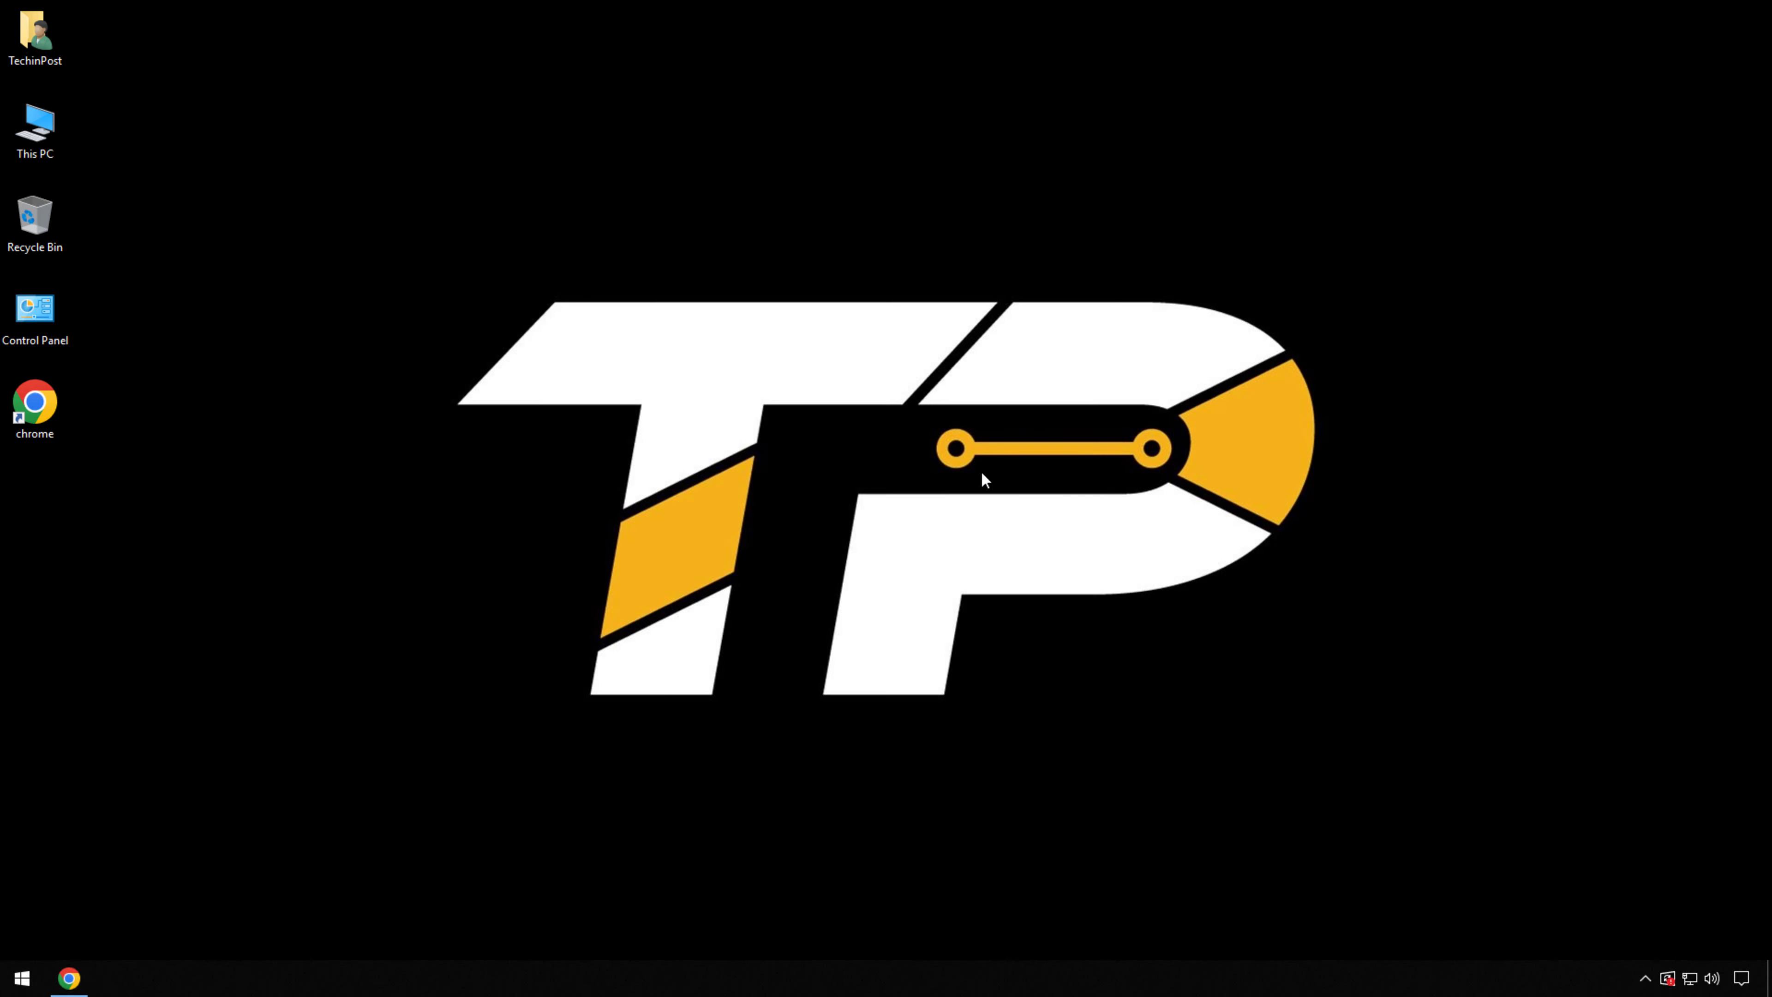
click(950, 512)
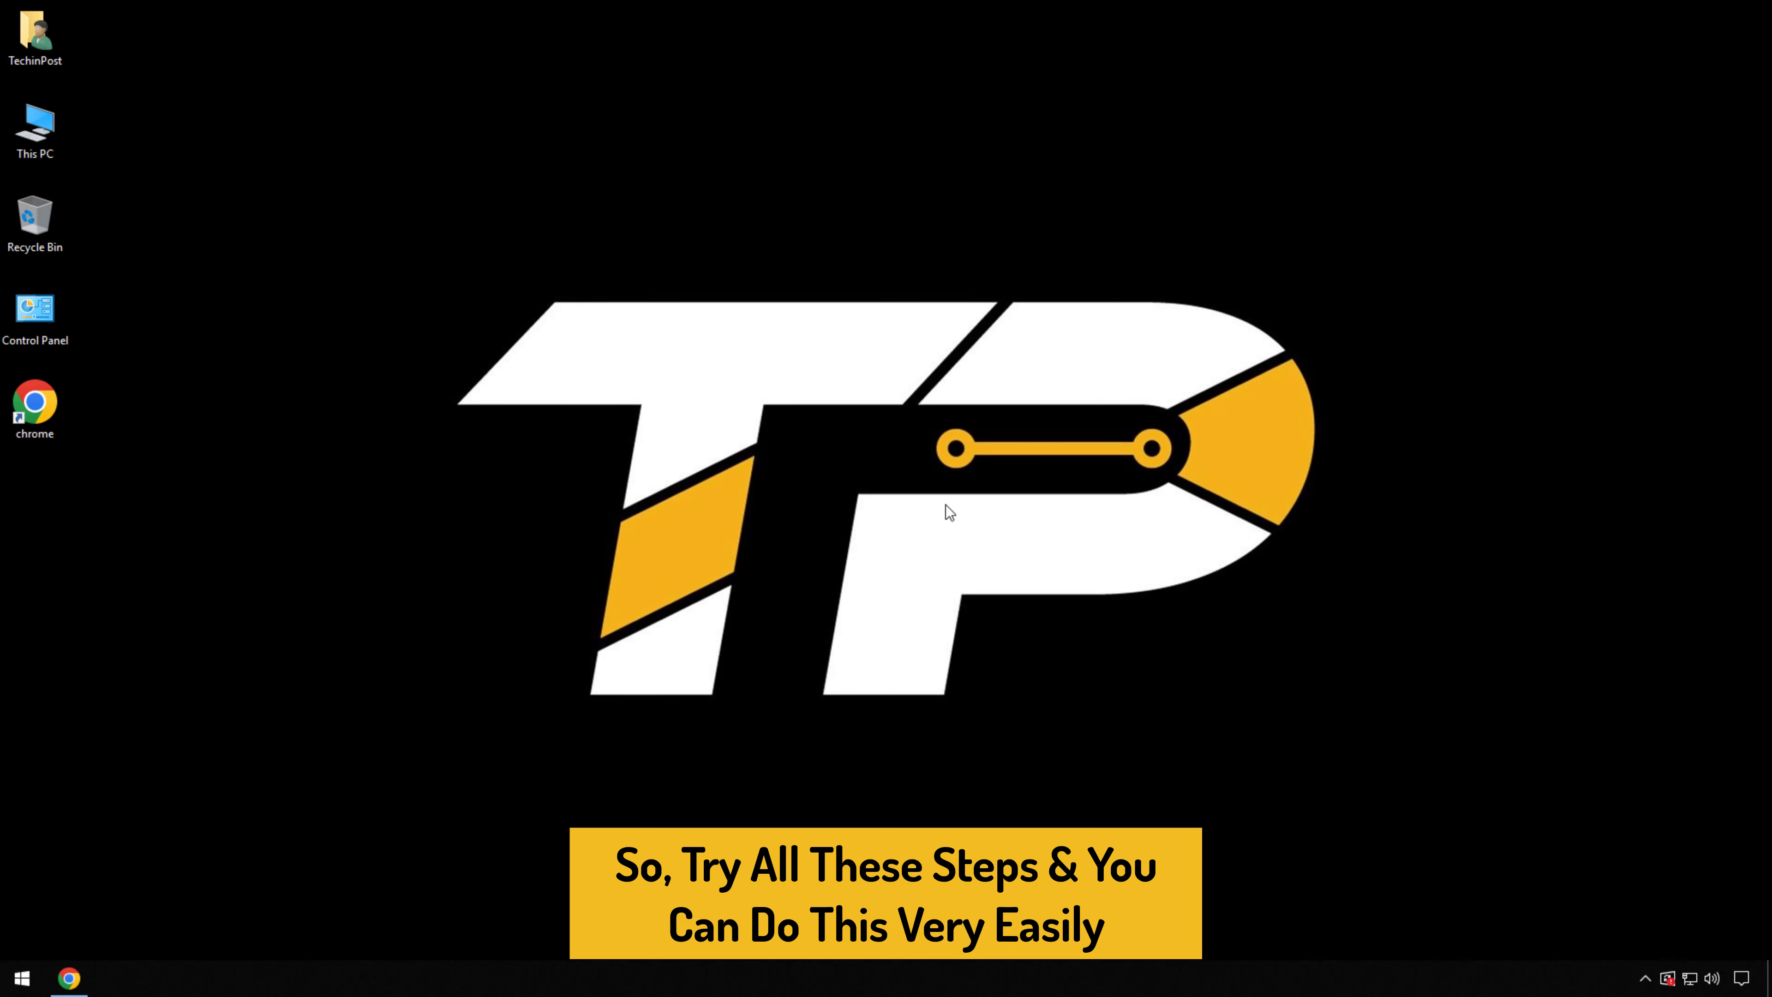